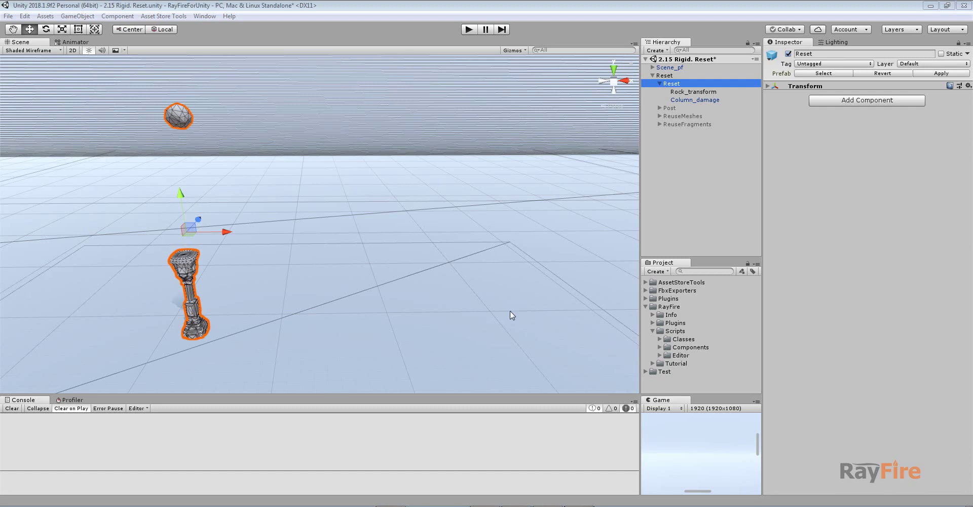
- Review the Reset settings of Rock_transform and Column_damage, including the Post Demolition action options and the column's Damage properties
key(Down)
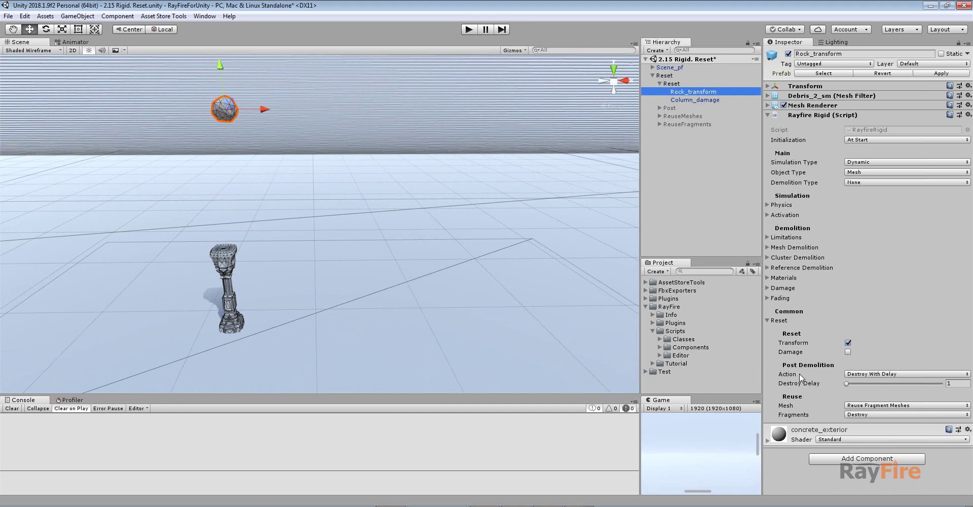
click(857, 375)
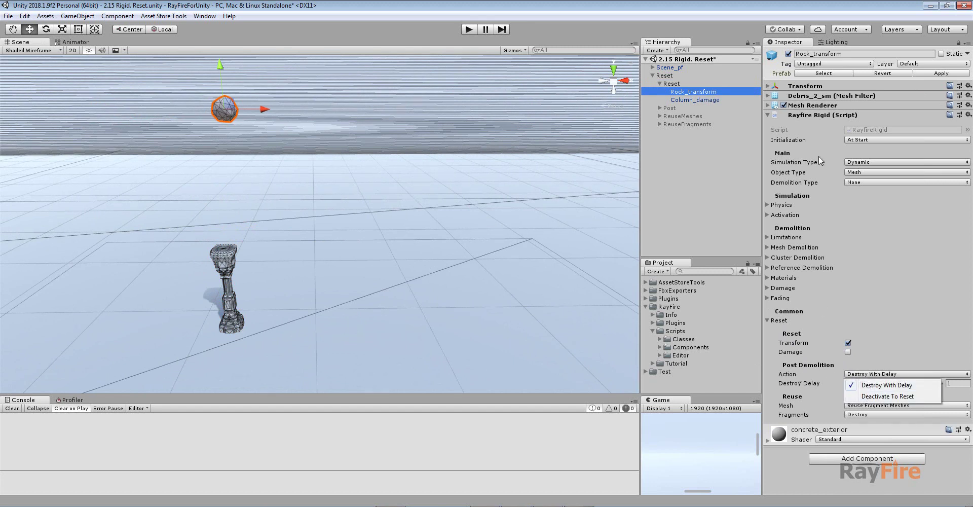
click(846, 214)
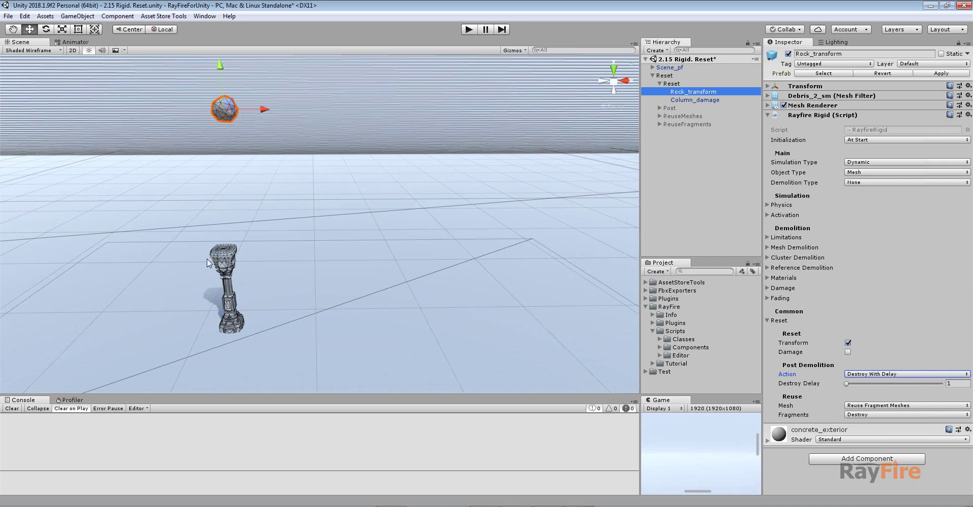
click(223, 259)
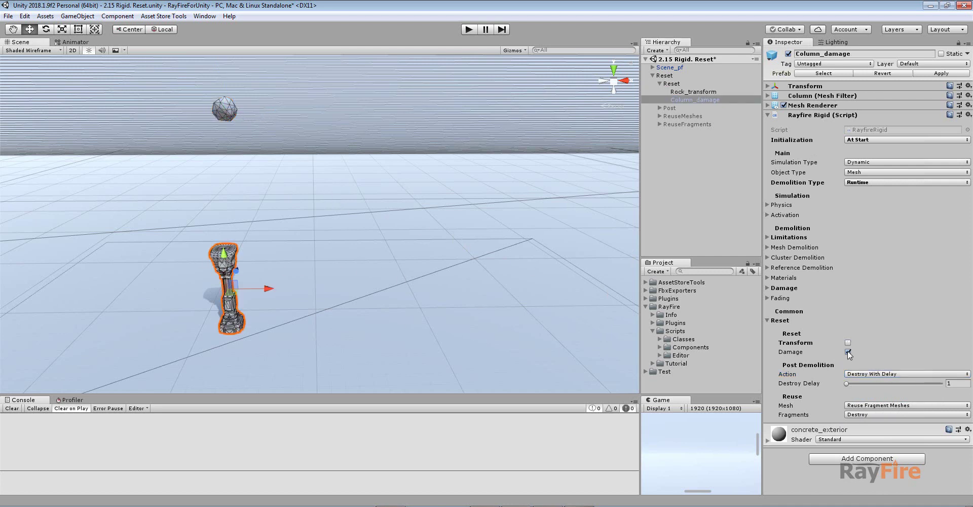
click(785, 288)
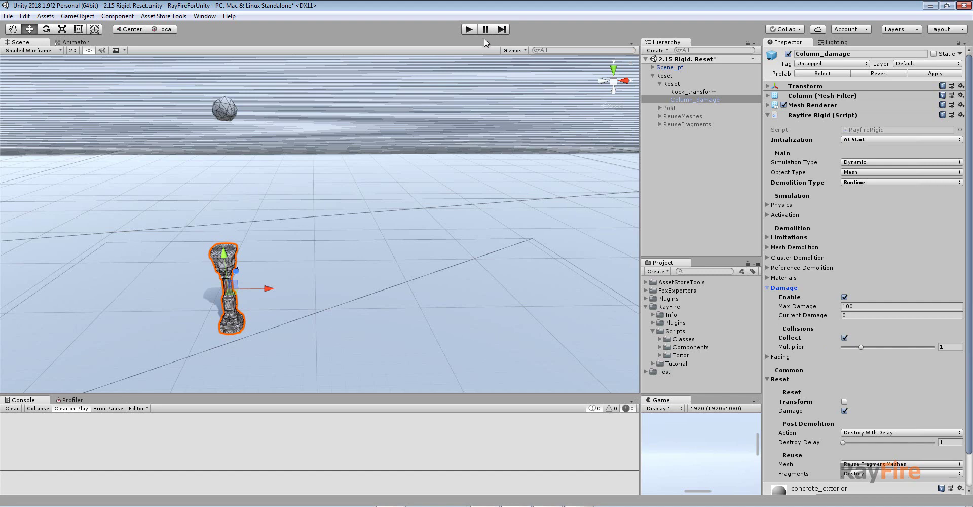
- Run the scene to test resetting Column_damage and Rock_transform during the simulation, and stop playback
click(472, 29)
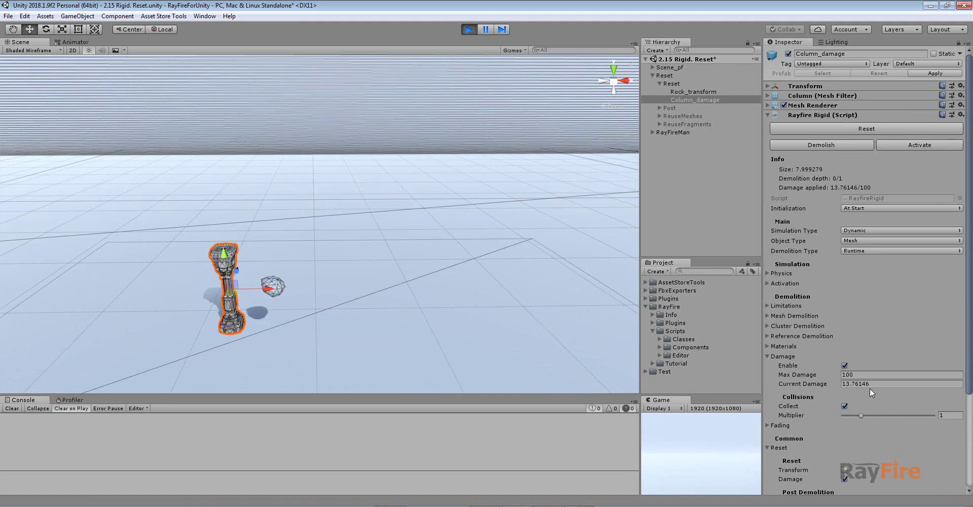
click(830, 129)
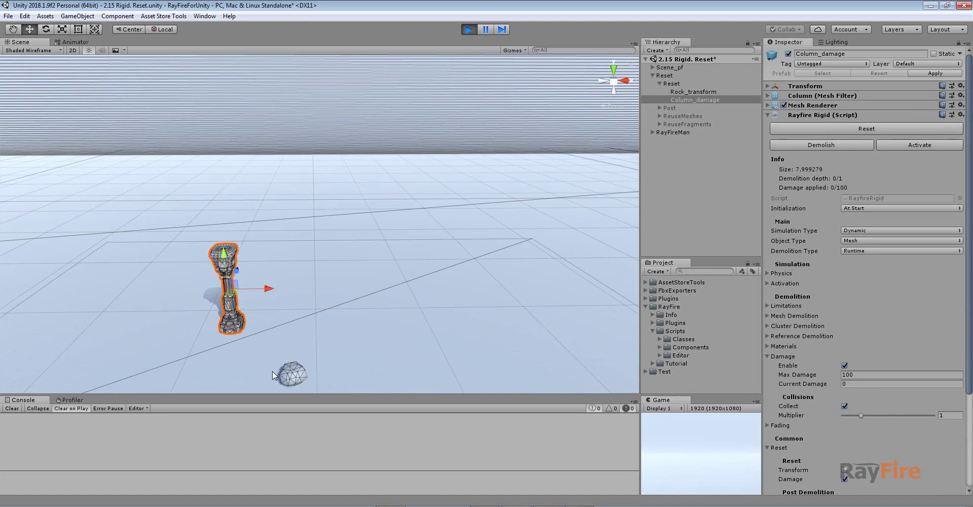
click(290, 378)
click(840, 129)
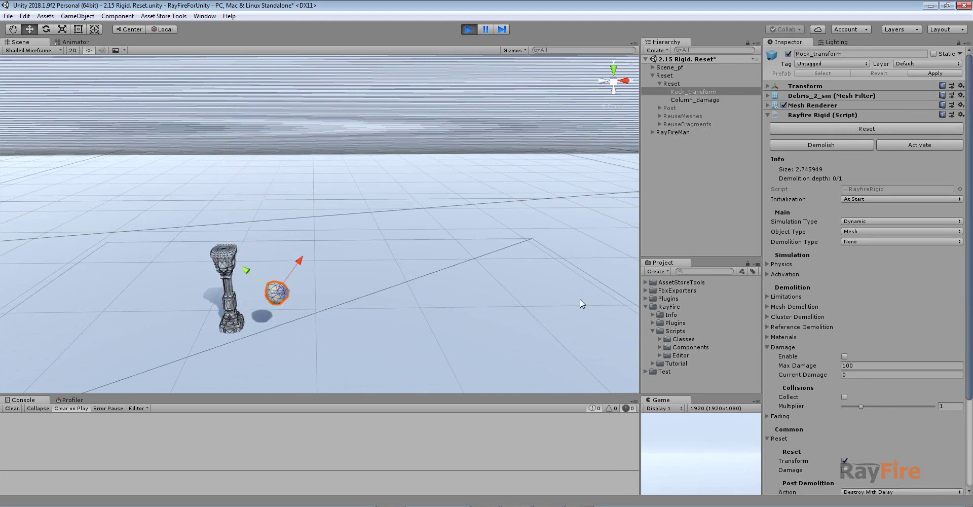
alt+drag(238, 311, 284, 312)
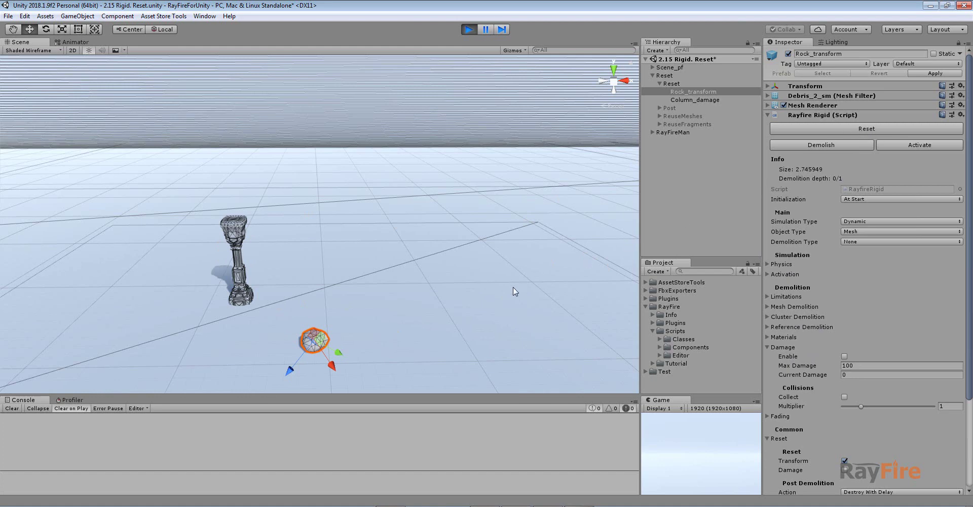
click(470, 29)
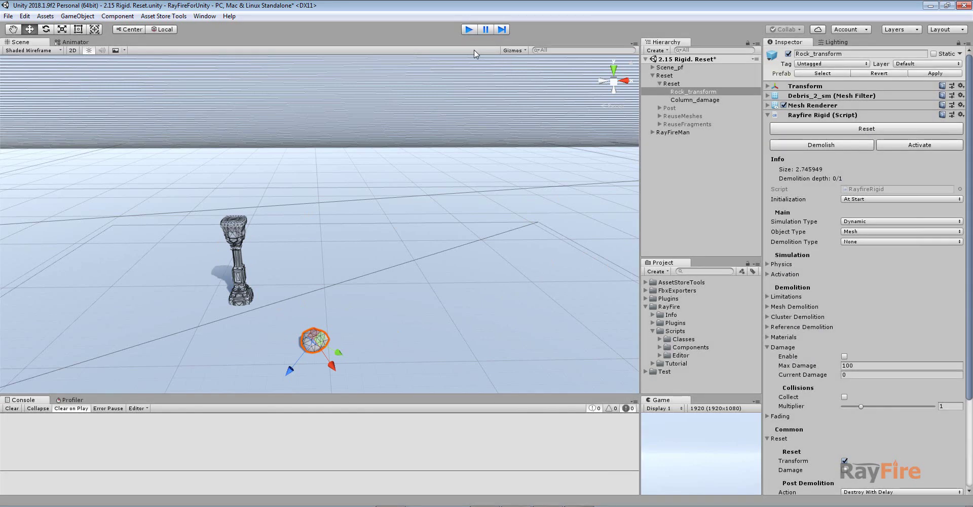
- Deactivate the Reset child group, and activate and expand the Post group
click(679, 84)
click(788, 53)
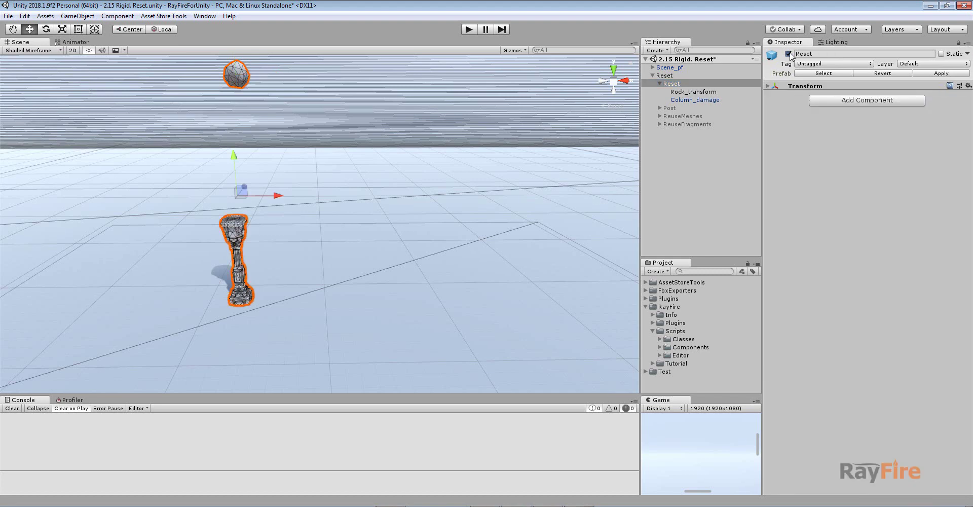
click(660, 83)
click(668, 92)
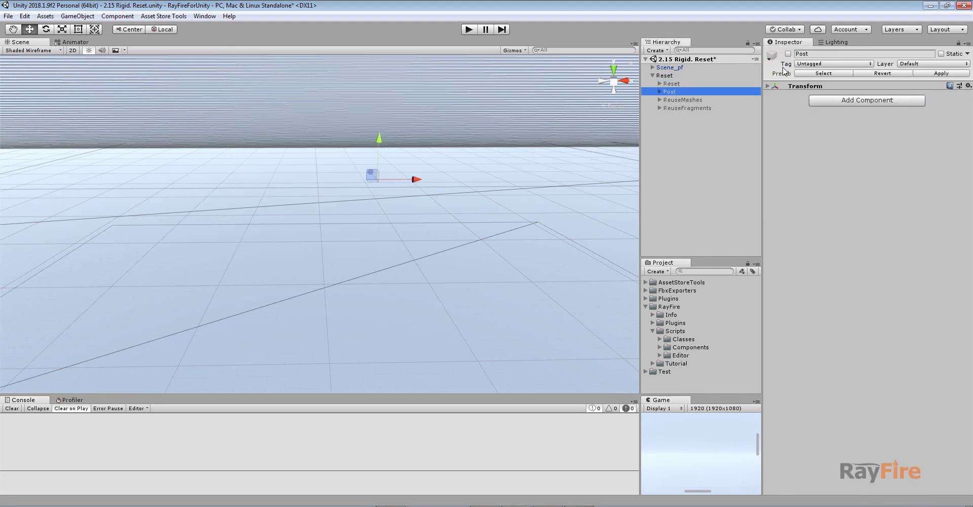
click(788, 54)
click(660, 92)
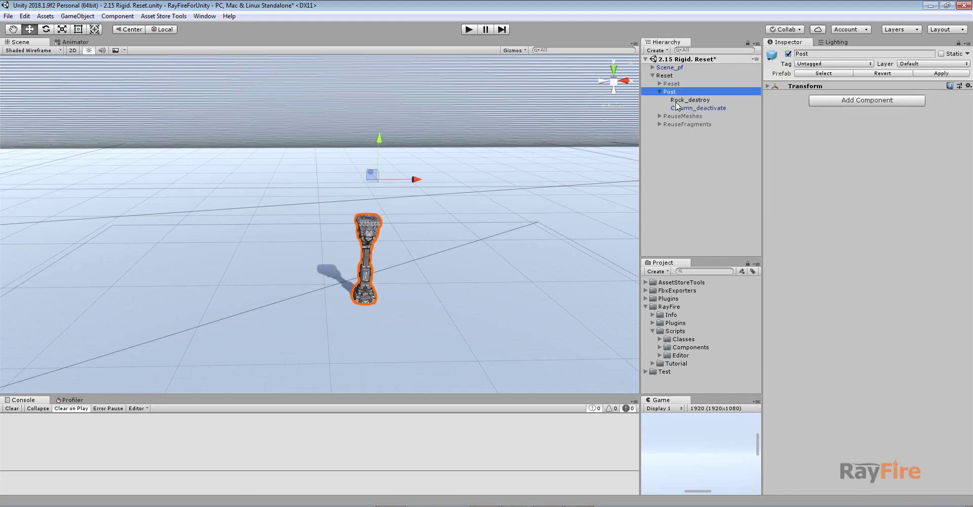
- Examine the Post Demolition settings of Rock_destroy and Column_deactivate
click(690, 100)
middle_drag(425, 269, 391, 314)
scroll(392, 314, down, 2)
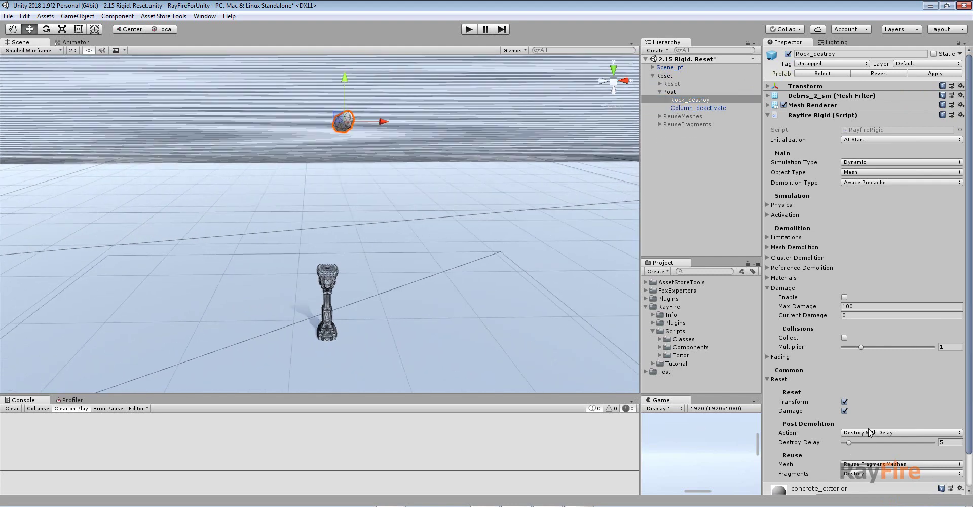
scroll(870, 433, down, 2)
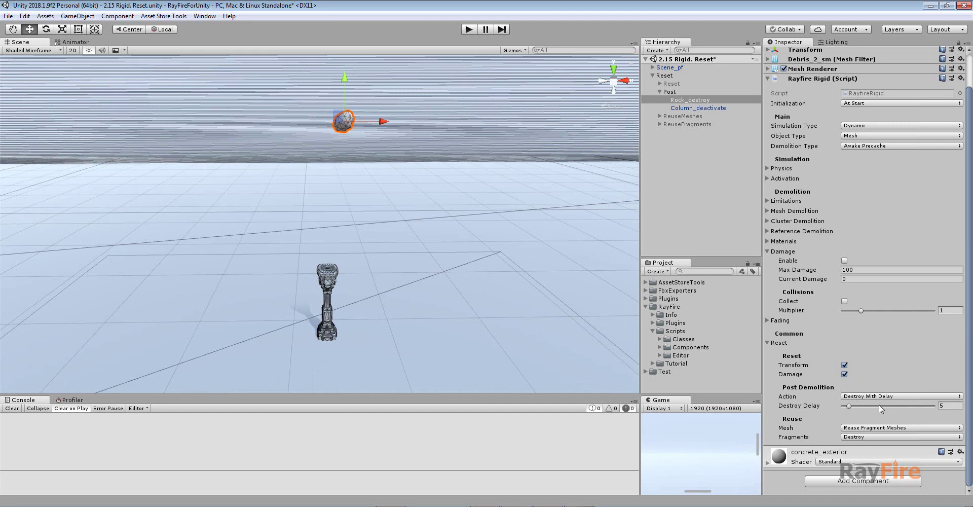
click(325, 277)
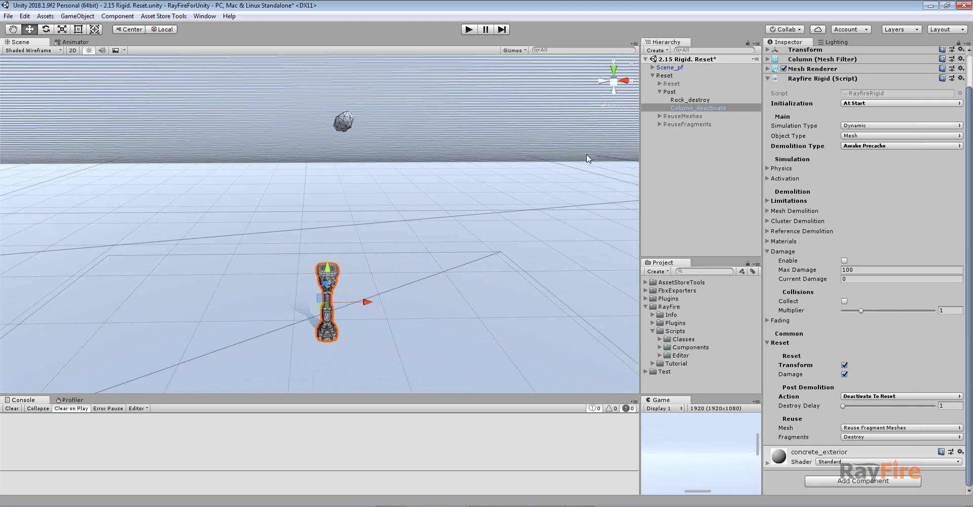
- Simulate the Post group, pausing around the collision to inspect Rock_destroy, and resume until the demolished rock object is destroyed
click(468, 31)
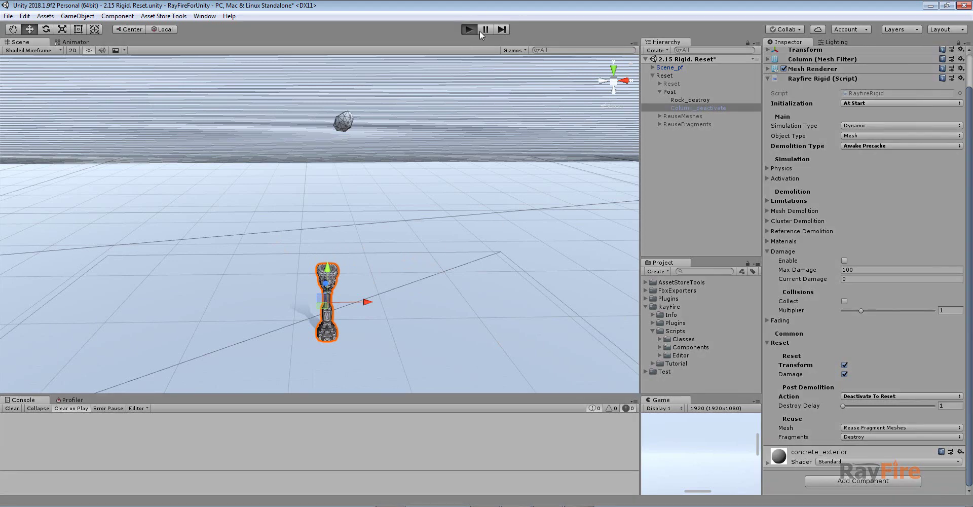
click(486, 29)
click(348, 136)
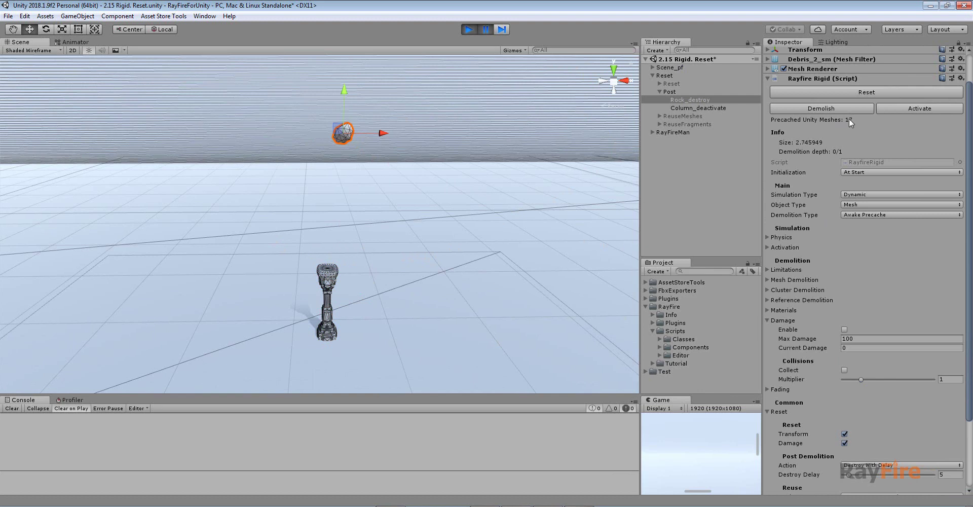
click(486, 29)
click(485, 30)
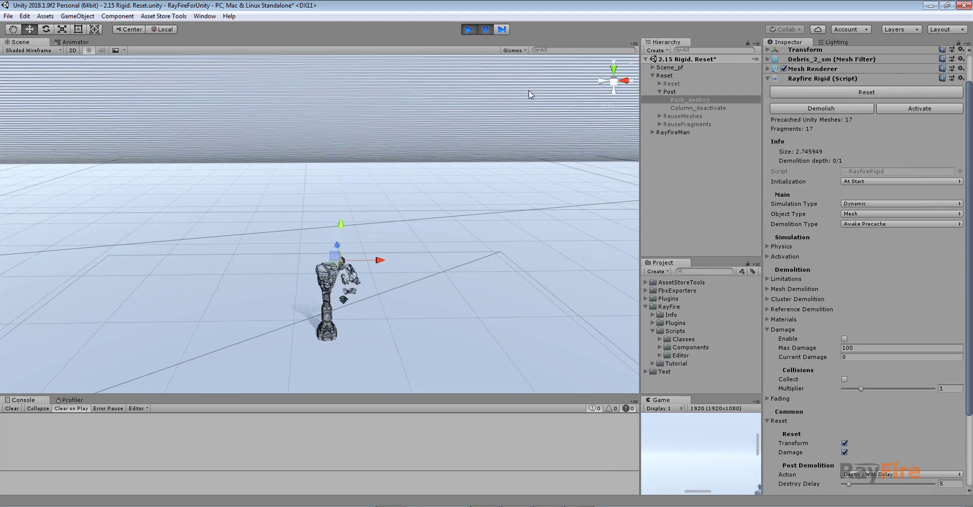
click(693, 100)
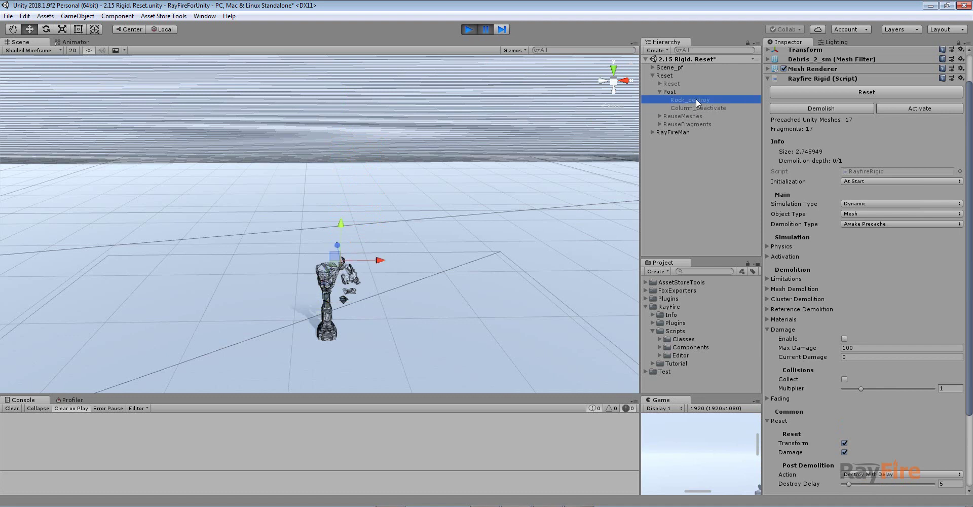
click(486, 29)
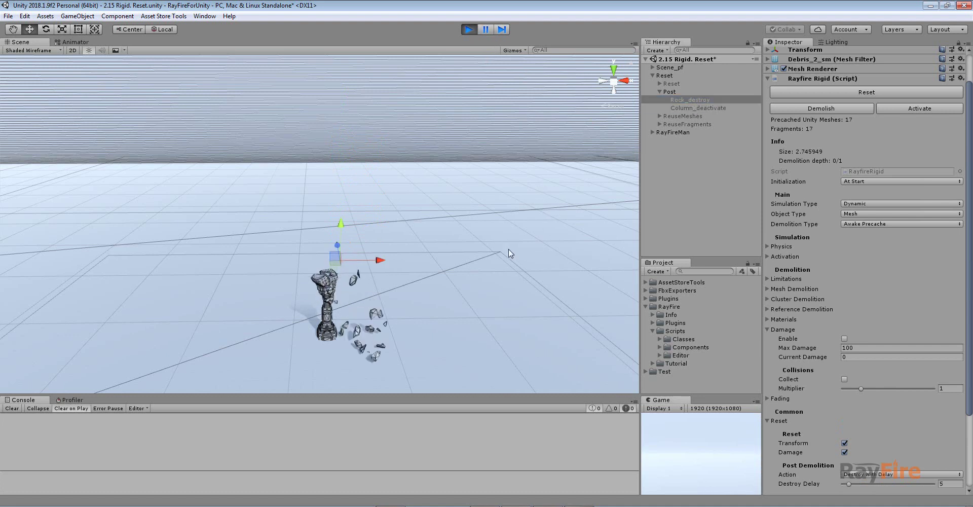
click(689, 99)
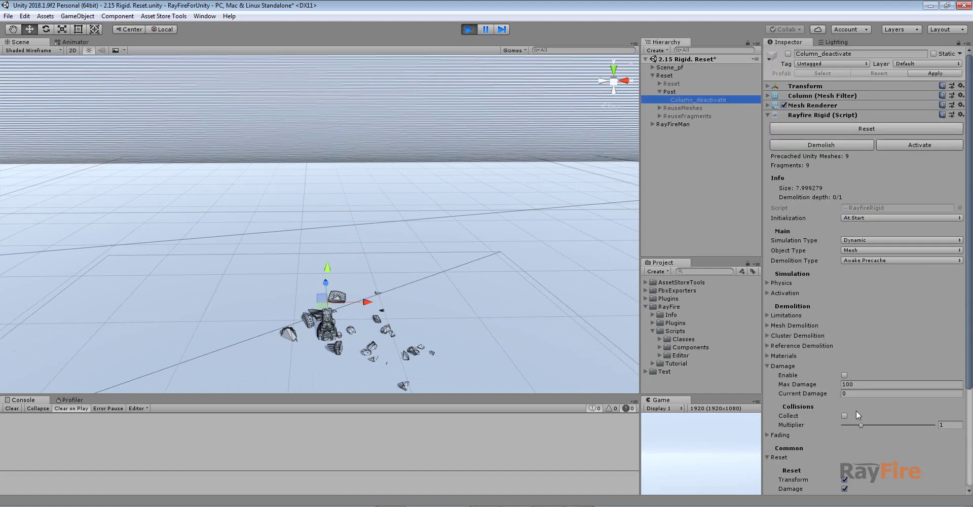
- Check the reset settings of the demolished Column_deactivate, reset it in play mode and stop the simulation
scroll(867, 253, down, 2)
alt+drag(327, 329, 446, 296)
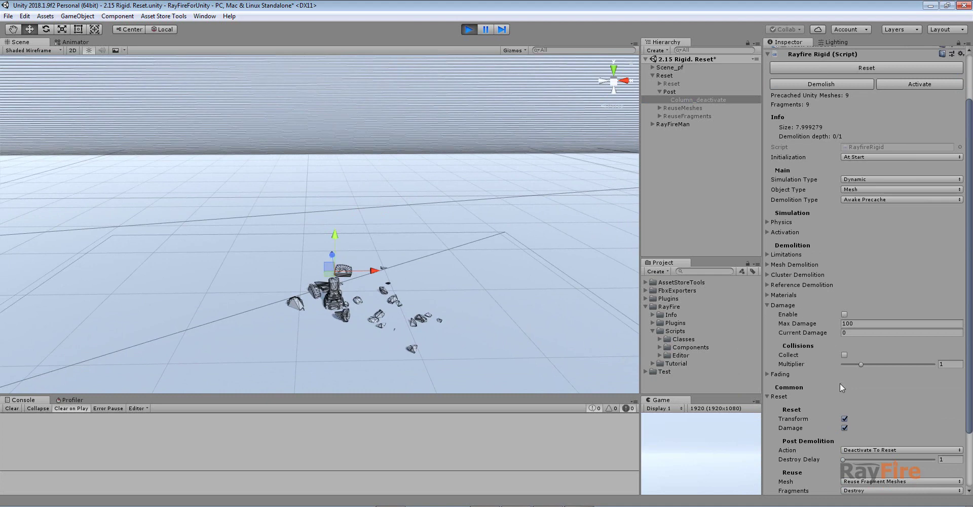
scroll(841, 383, down, 3)
scroll(793, 159, up, 1)
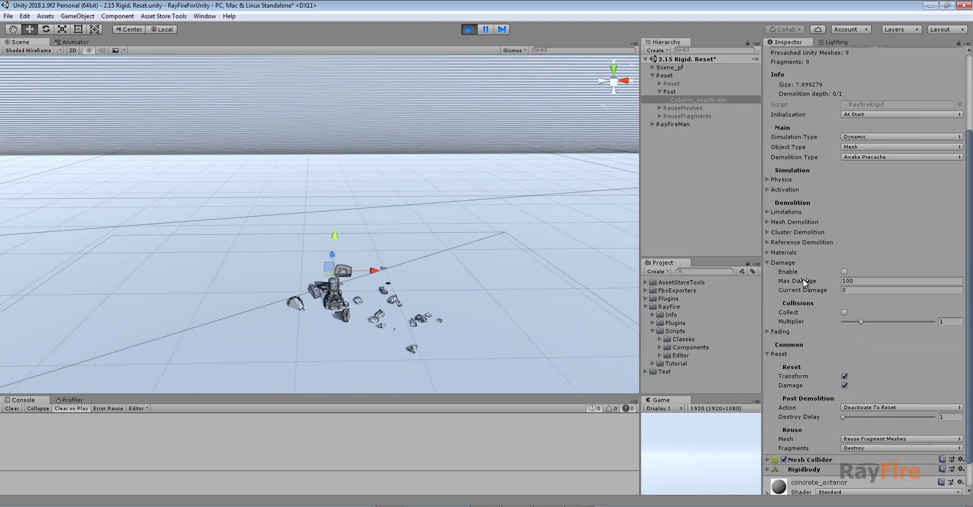
scroll(839, 133, up, 3)
click(850, 129)
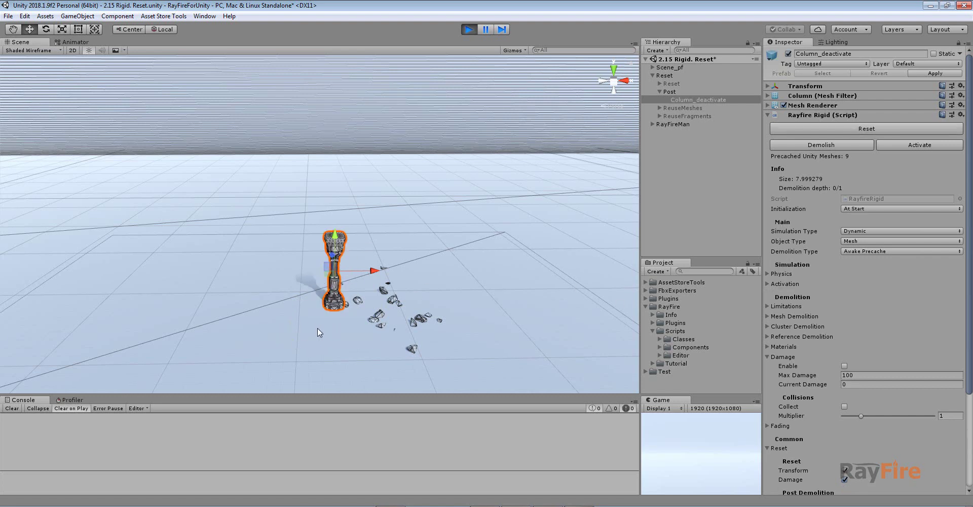
scroll(842, 446, down, 3)
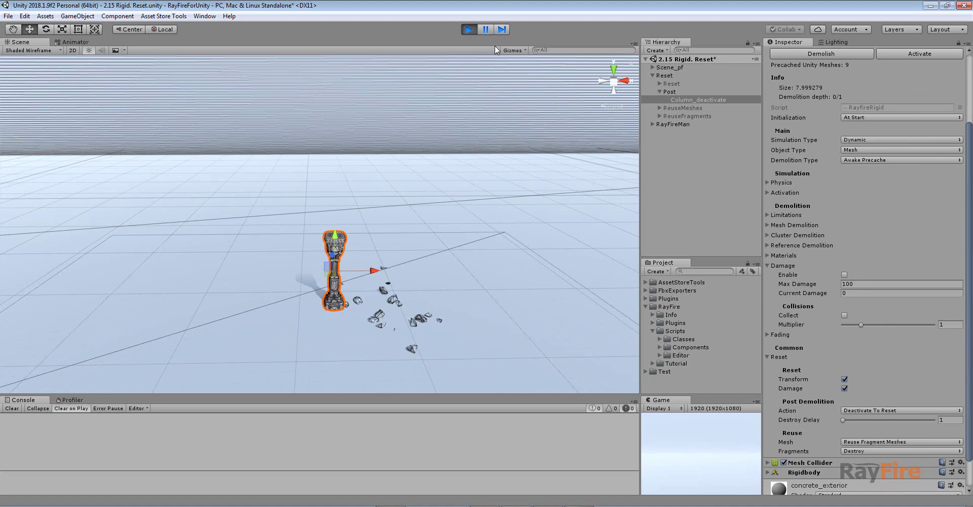
click(469, 29)
- Deactivate the Post group, and activate the ReuseMeshes group with all its child objects expanded
click(660, 91)
click(670, 92)
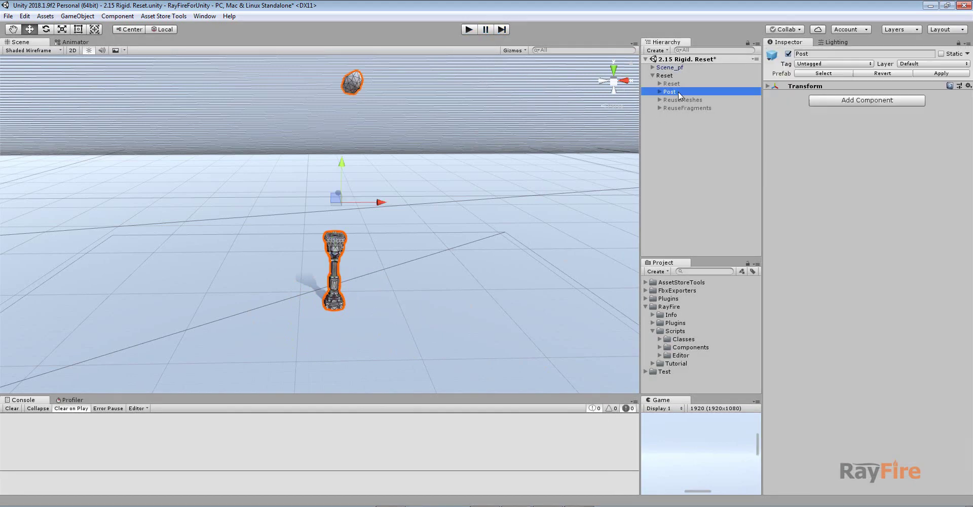
click(789, 54)
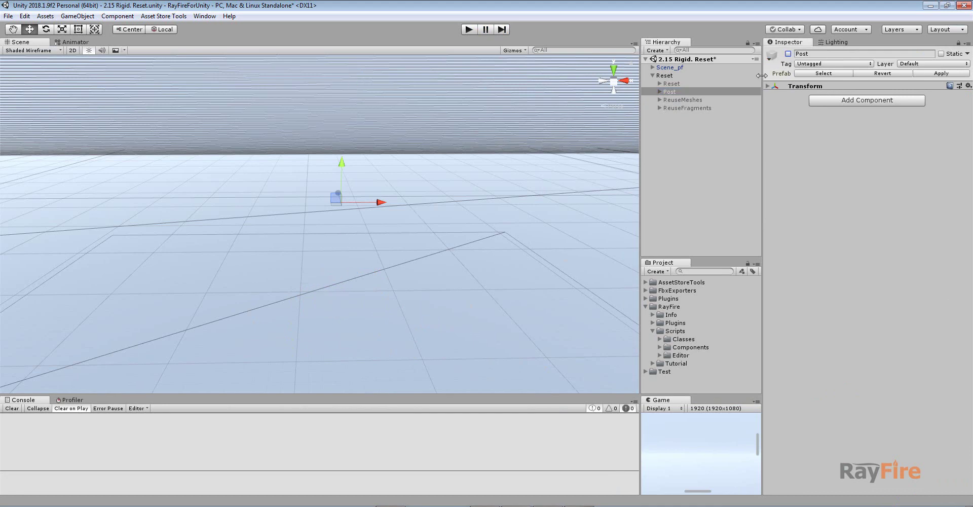
click(683, 100)
click(789, 54)
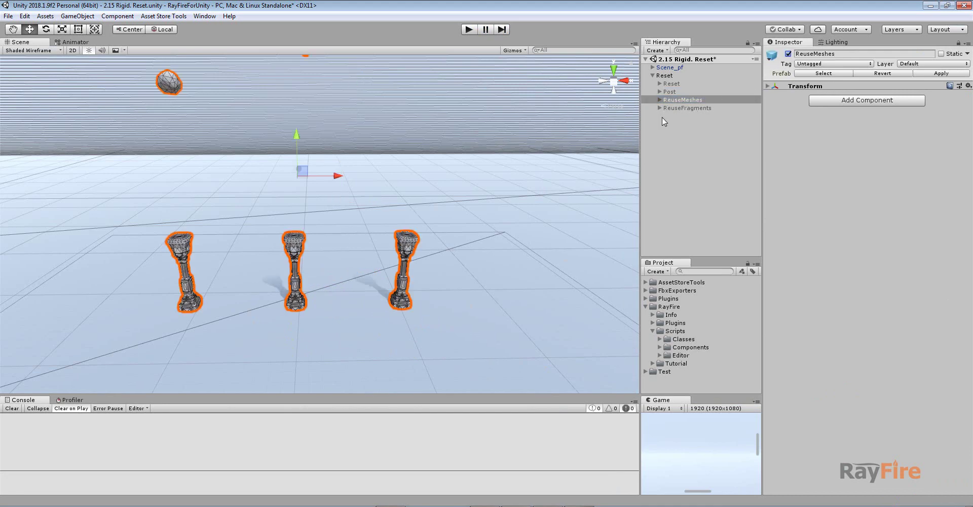
key(f)
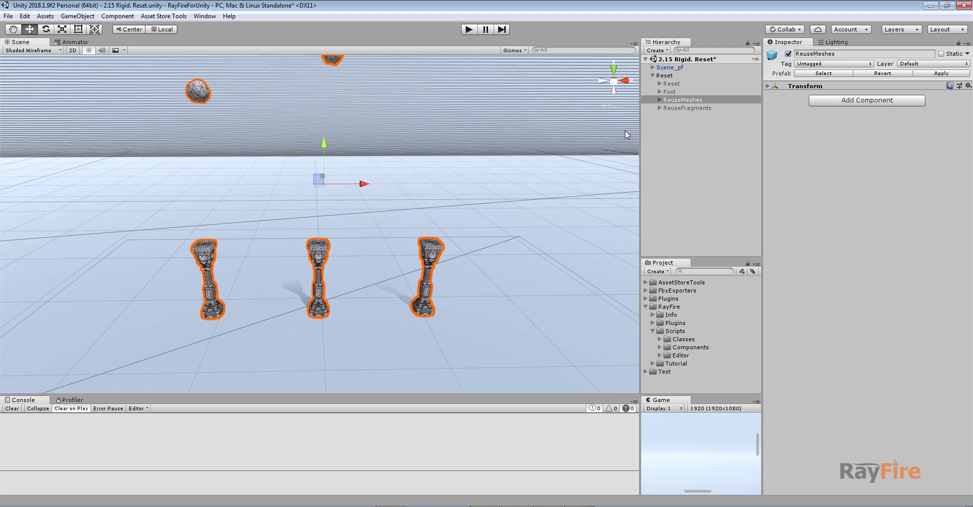
double_click(668, 102)
click(659, 100)
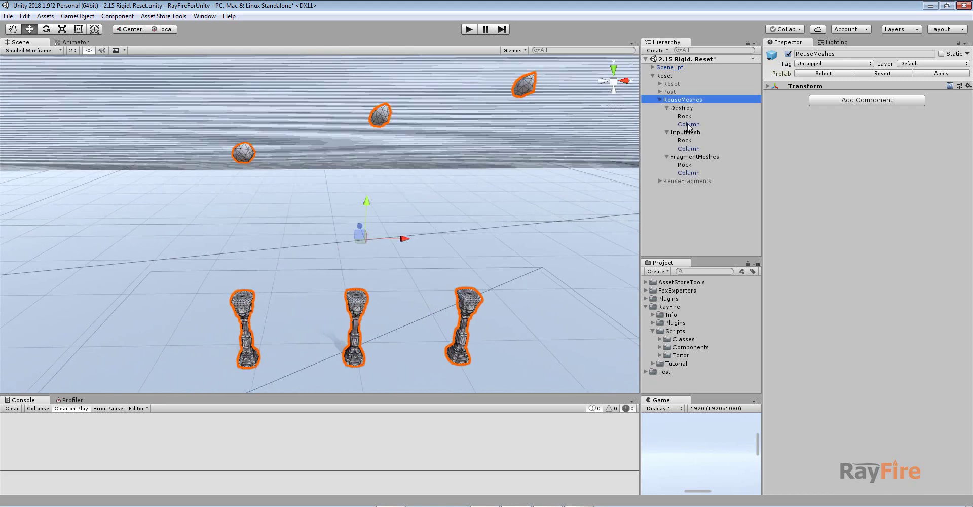
- Examine the Reuse Mesh options of the Column in the Destroy group and inspect that column up close
click(688, 125)
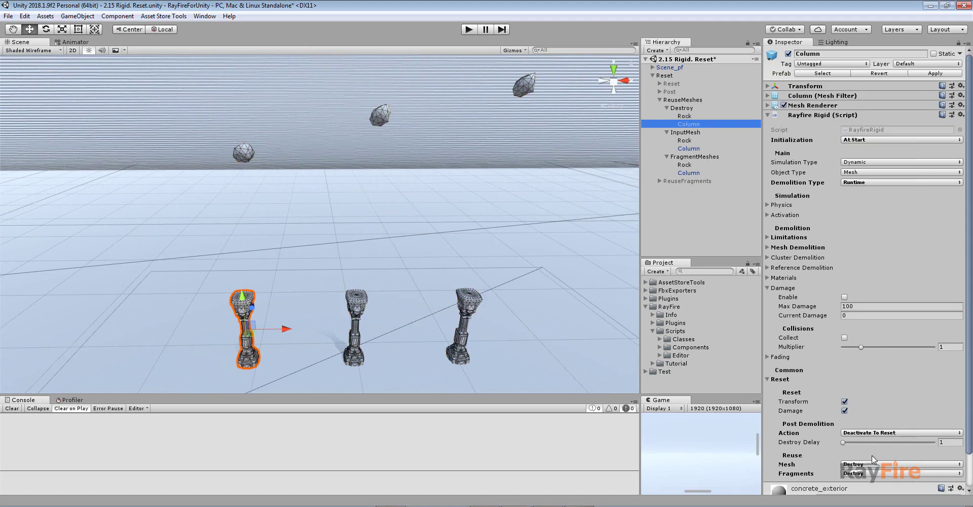
scroll(867, 452, down, 2)
click(860, 434)
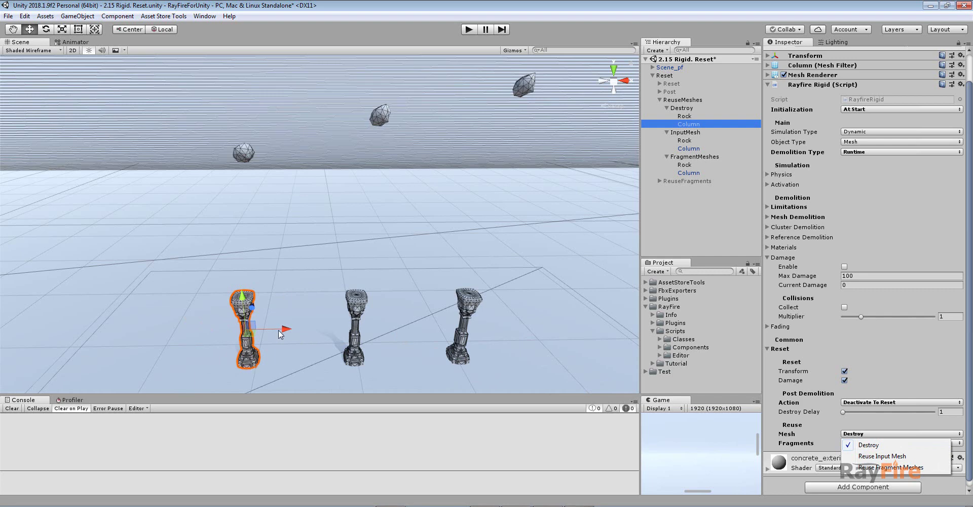
click(257, 373)
click(249, 358)
key(f)
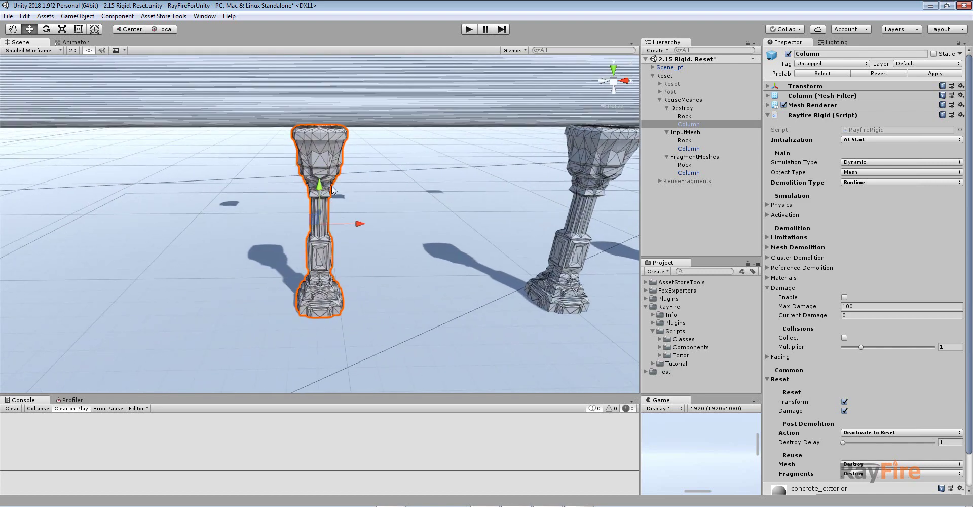
middle_drag(323, 128, 324, 221)
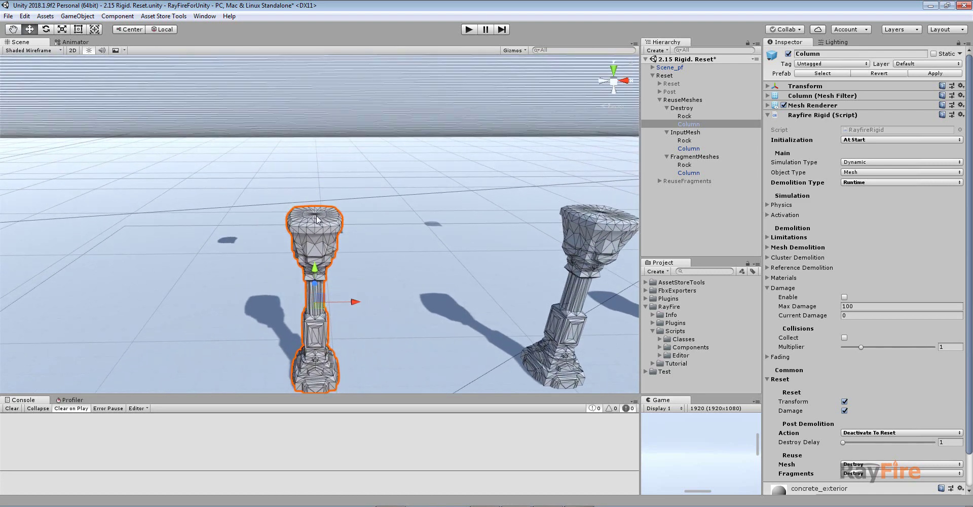
- Select the Column in the InputMesh group and examine its available Mesh reuse options
scroll(314, 253, down, 3)
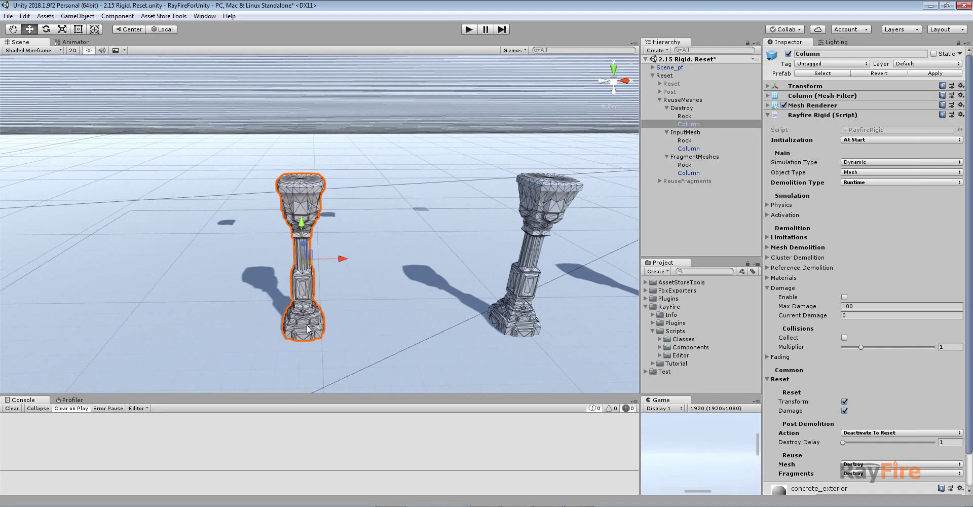
right_drag(326, 281, 305, 311)
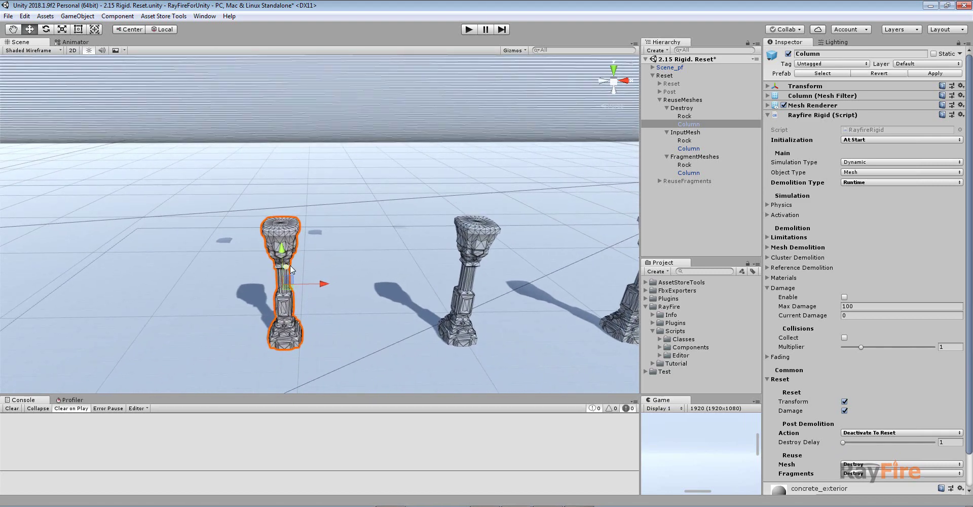
right_drag(297, 259, 317, 251)
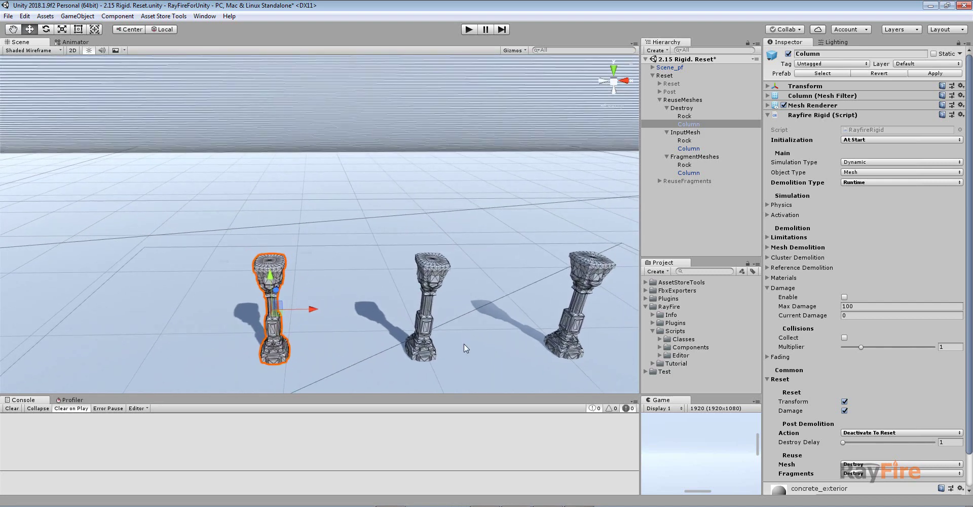
click(438, 276)
middle_drag(462, 258, 358, 257)
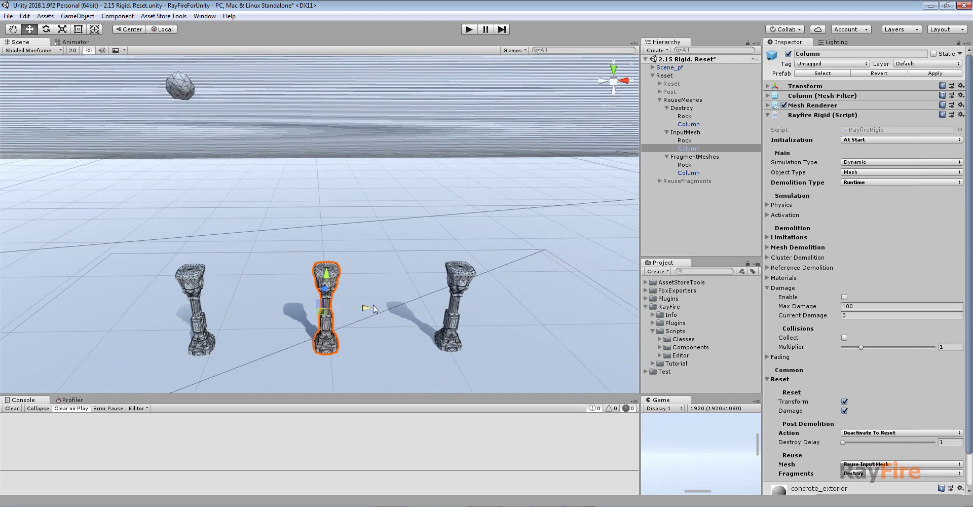
click(850, 465)
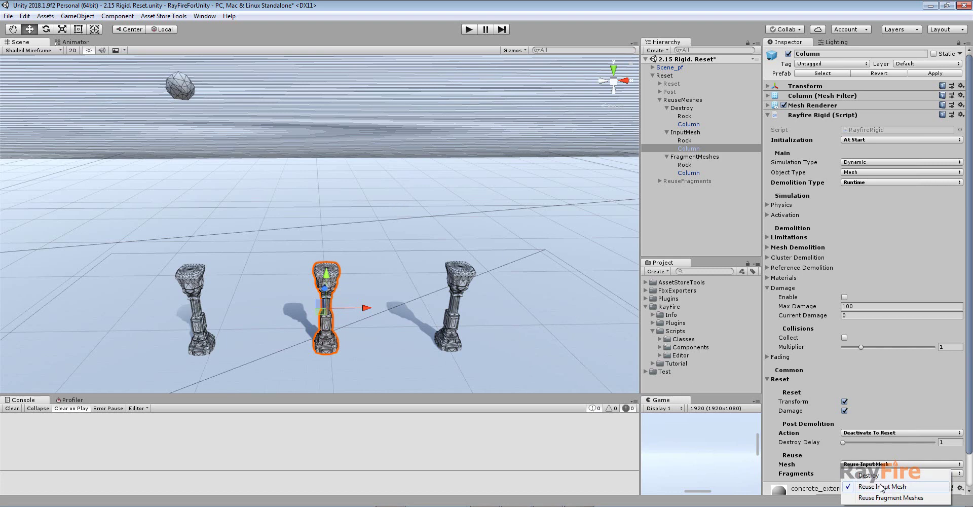
click(323, 226)
click(334, 276)
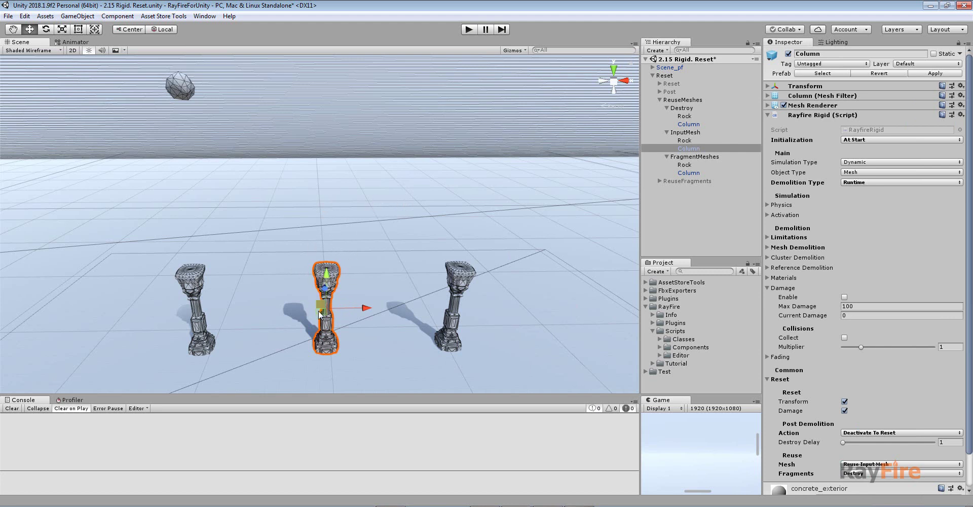
- Inspect the InputMesh column up close and compare its Mesh reuse options with those of the FragmentMeshes column
scroll(312, 279, up, 3)
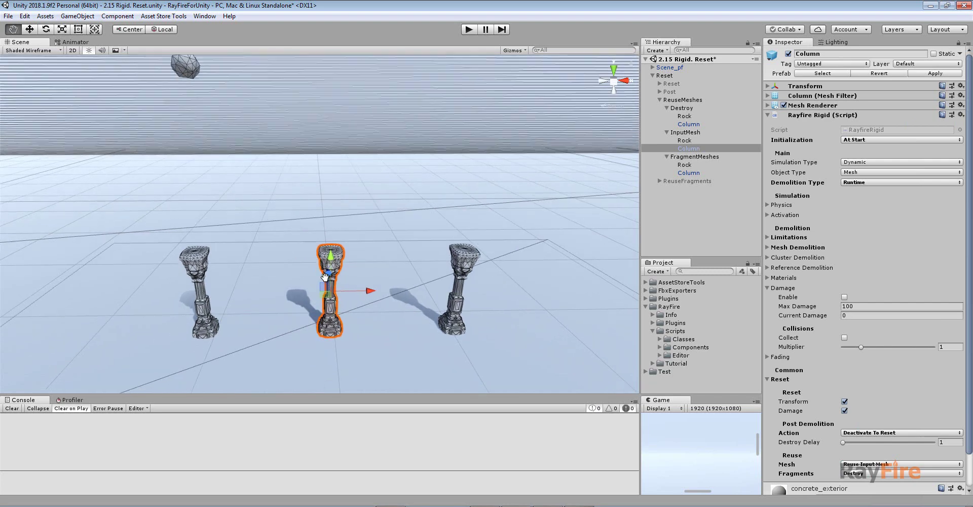
middle_drag(345, 291, 341, 280)
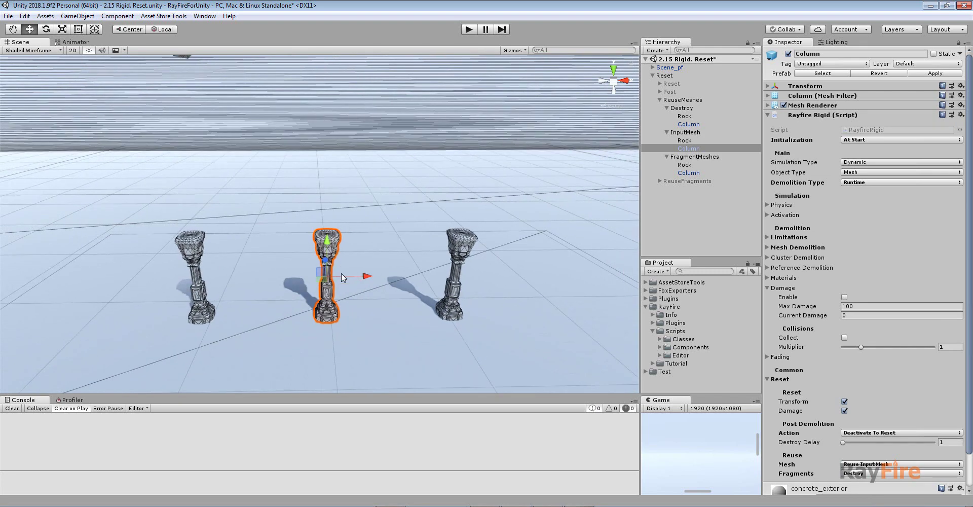
middle_drag(342, 273, 325, 296)
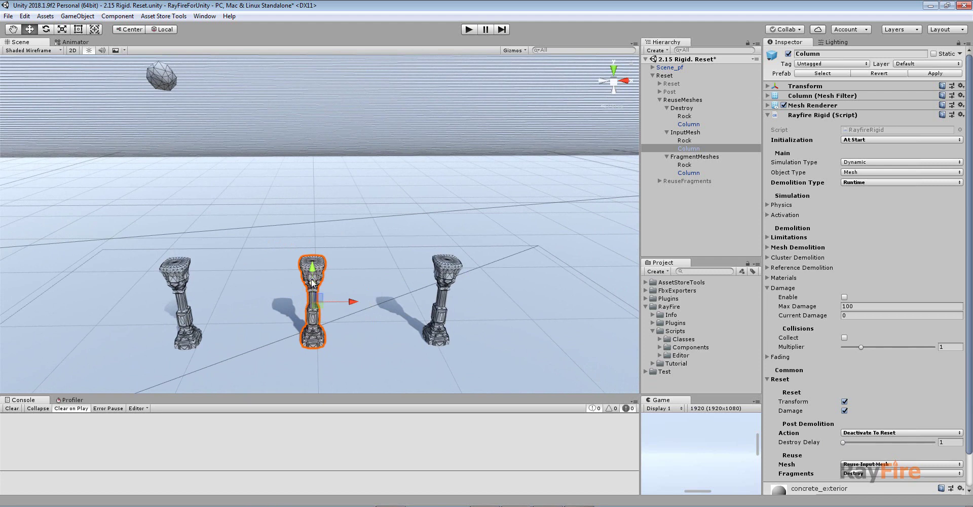
click(868, 464)
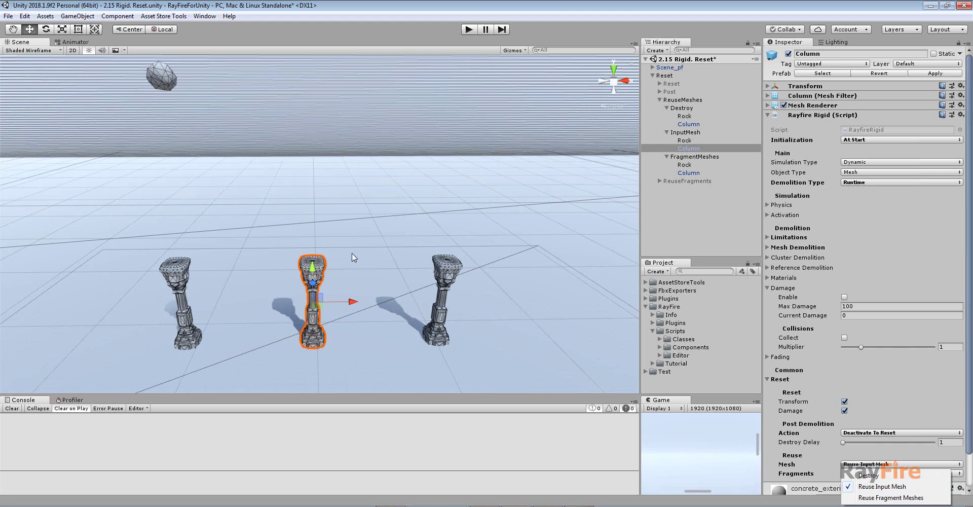
click(448, 277)
click(868, 464)
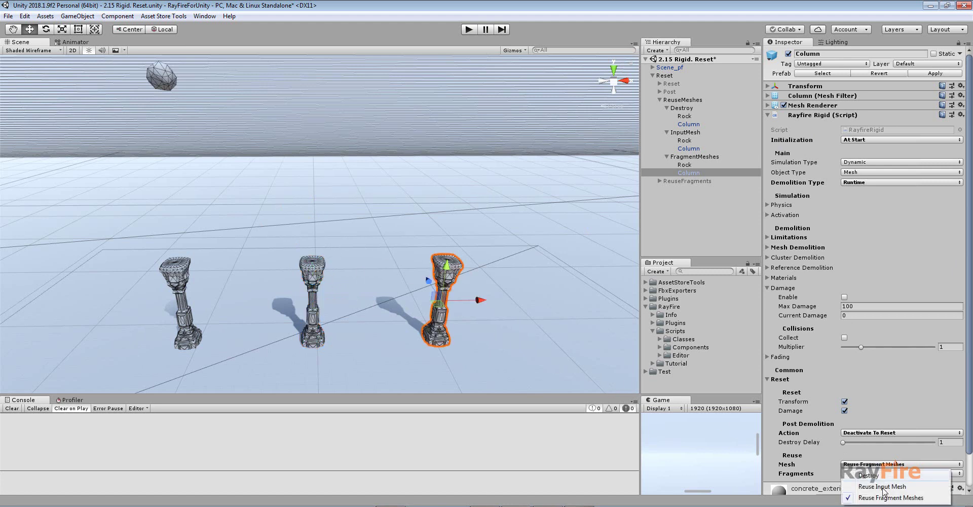
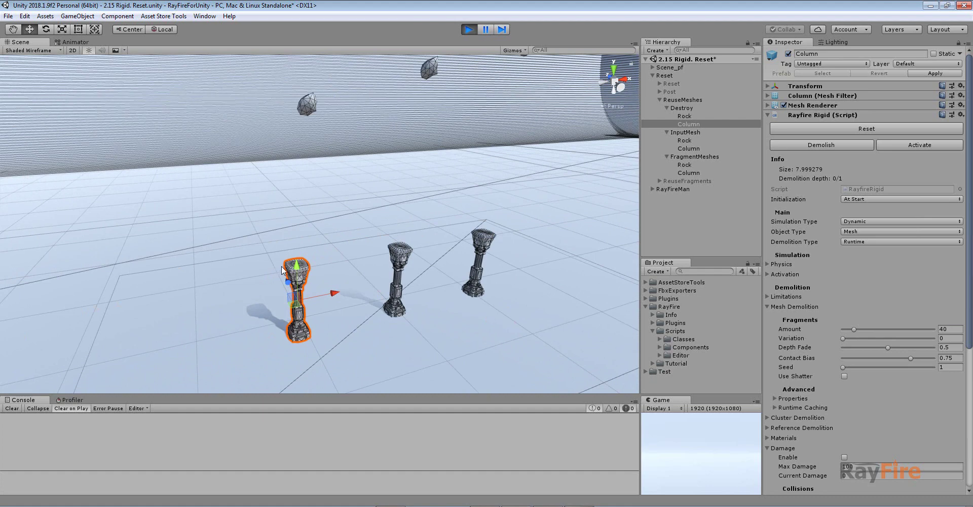
- In play mode, drop the Destroy group's Rock onto its Column and reset the demolished Rock
alt+drag(331, 292, 350, 233)
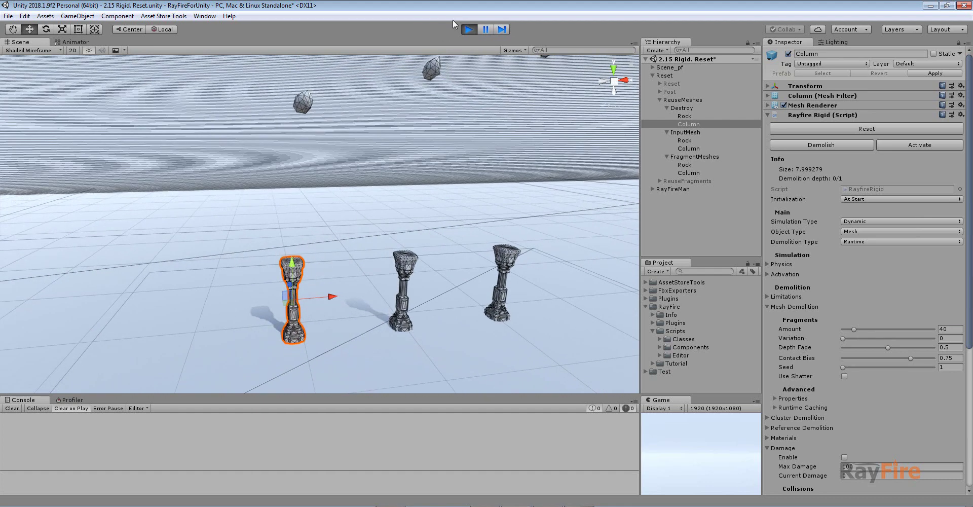
click(301, 100)
click(816, 129)
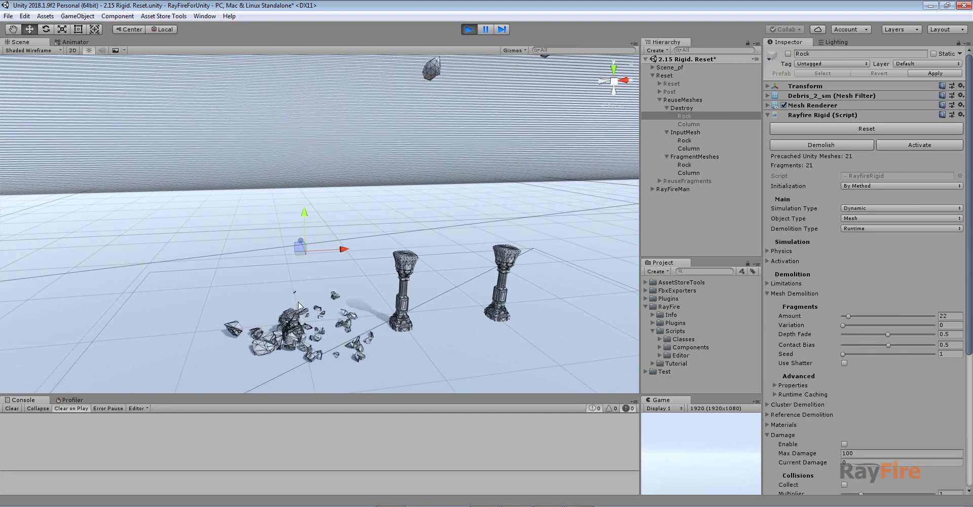
click(850, 128)
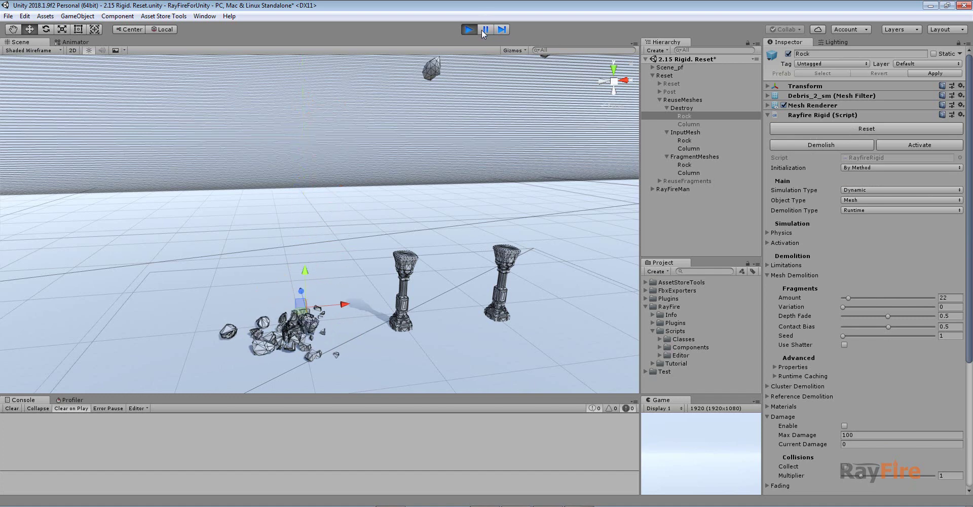
- Reset the Destroy group's demolished Rock and Column together and repeat their collision
shift+click(688, 124)
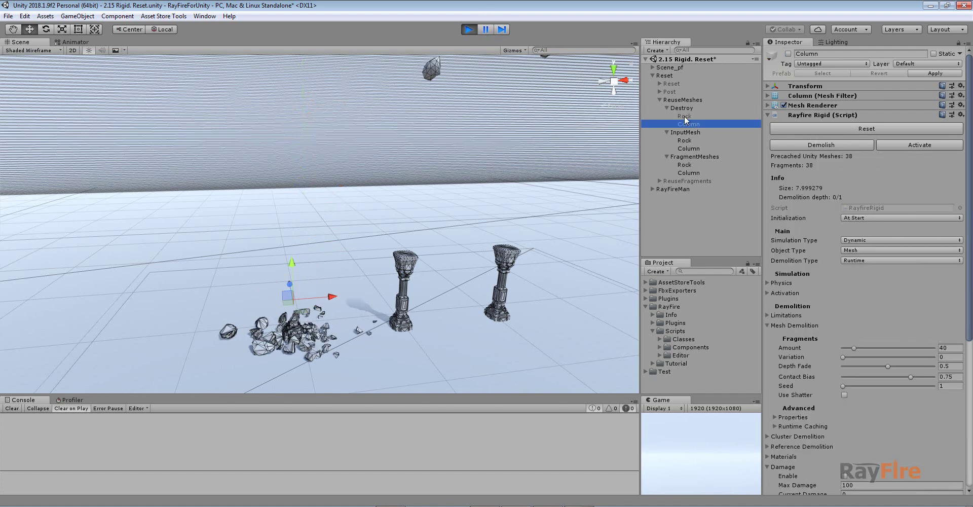
click(826, 128)
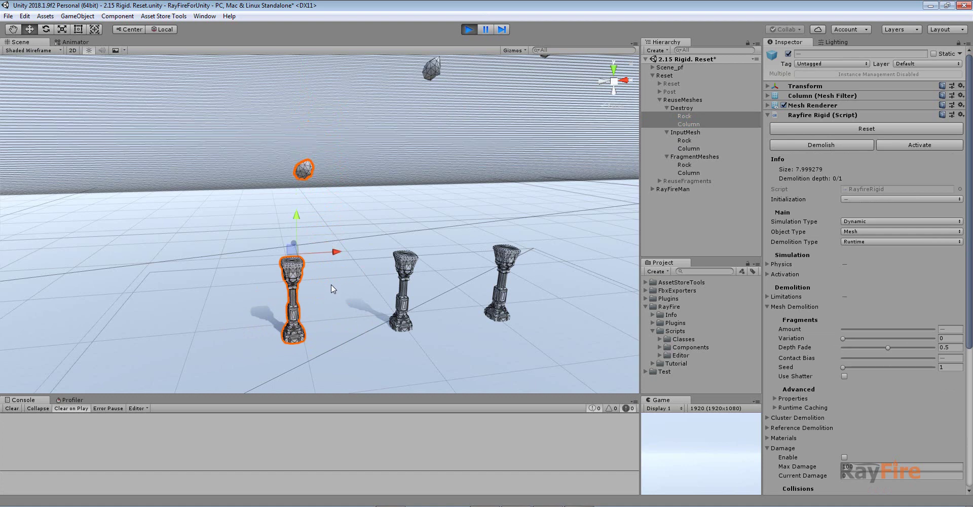
click(861, 129)
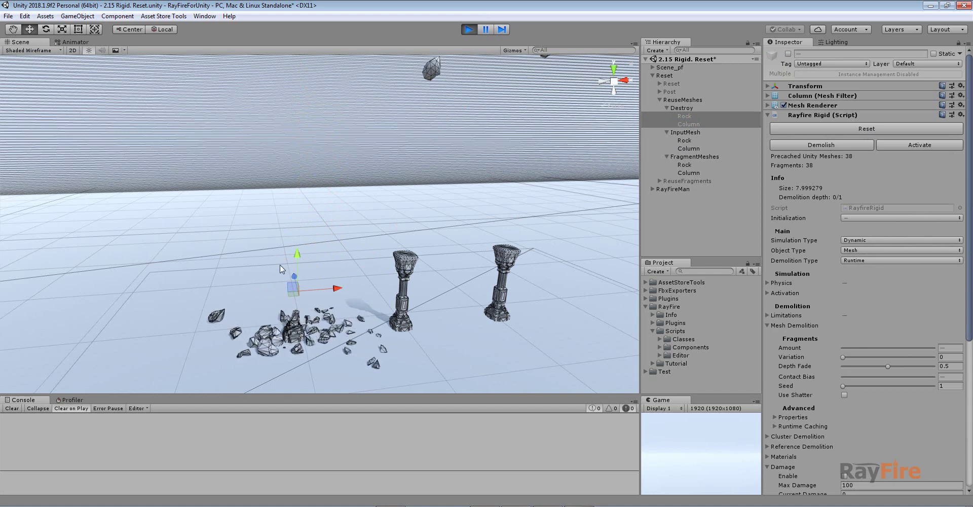
- Check the Reset and Reuse settings of the InputMesh group's Column in play mode
click(408, 268)
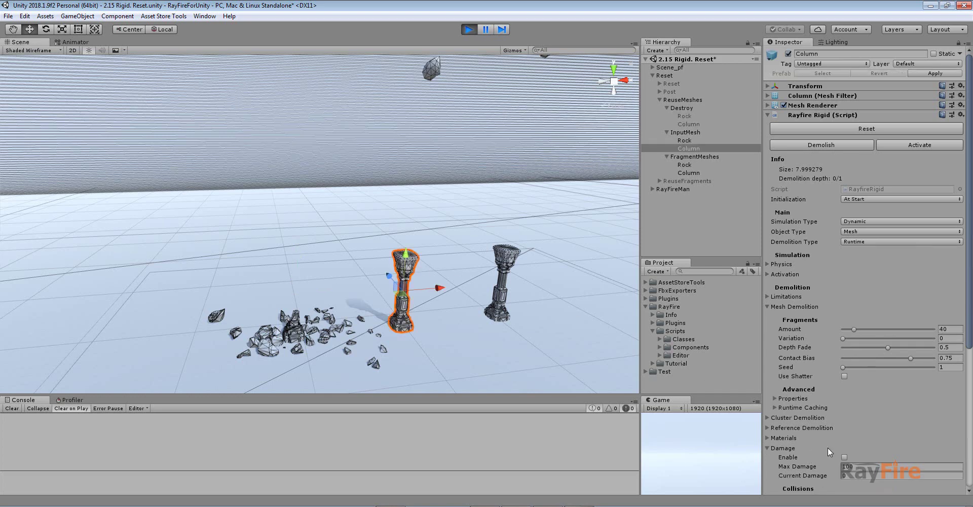
scroll(811, 451, down, 5)
scroll(873, 476, down, 4)
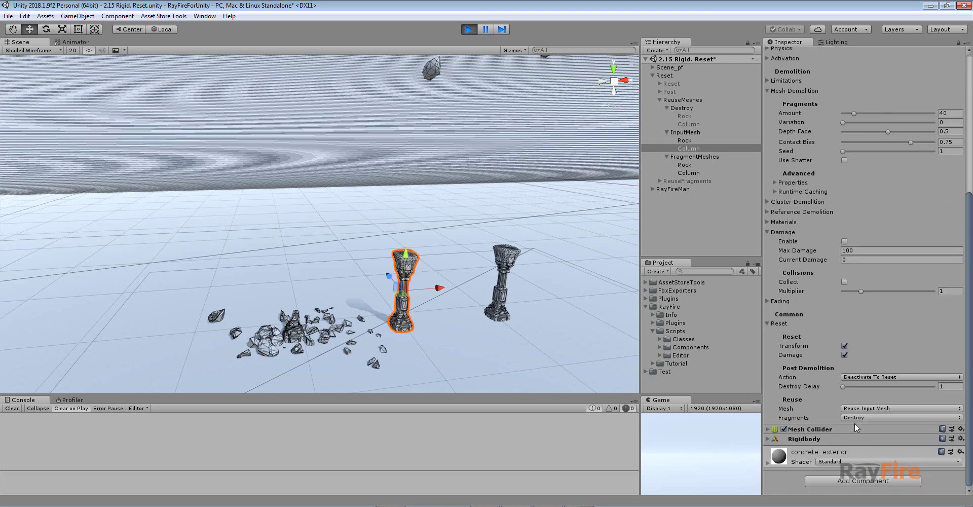
- Drop the InputMesh group's Rock onto its Column to demolish it, and stop the simulation
shift+click(433, 72)
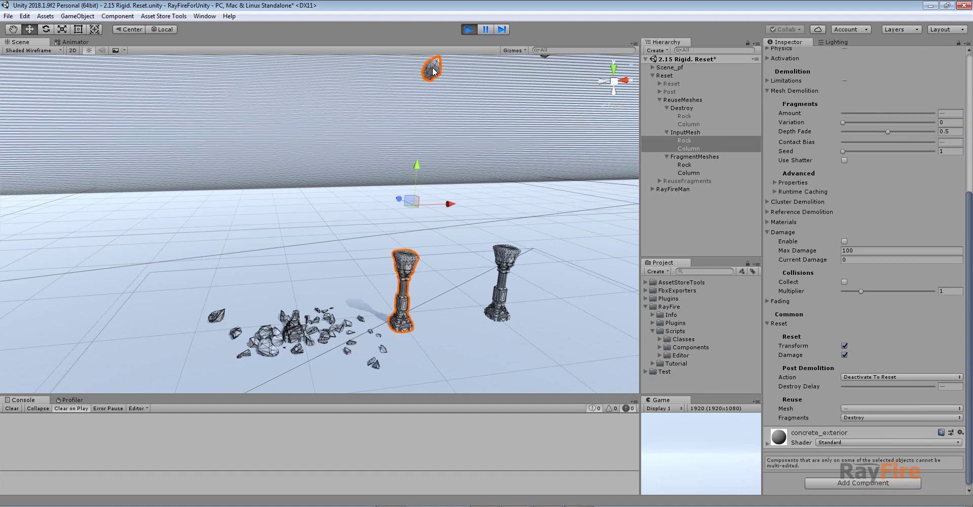
ctrl+click(724, 150)
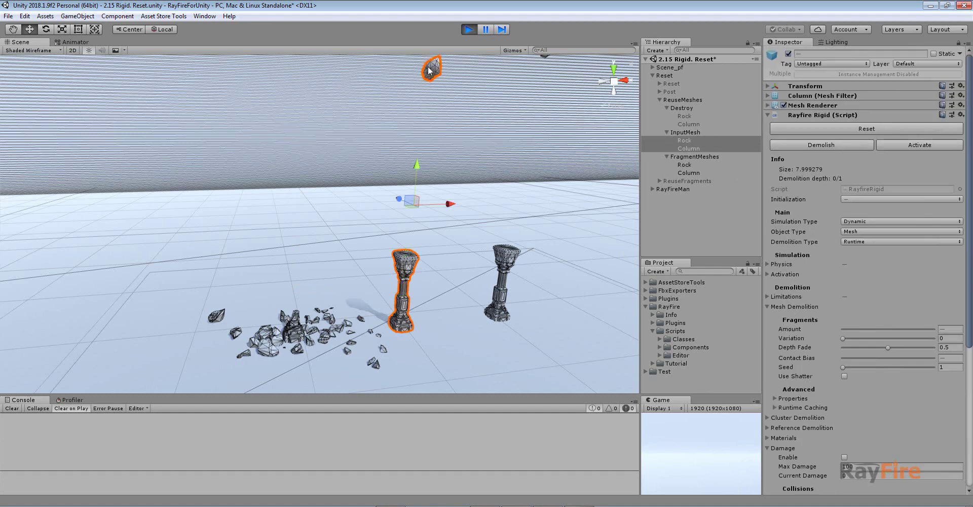
click(872, 130)
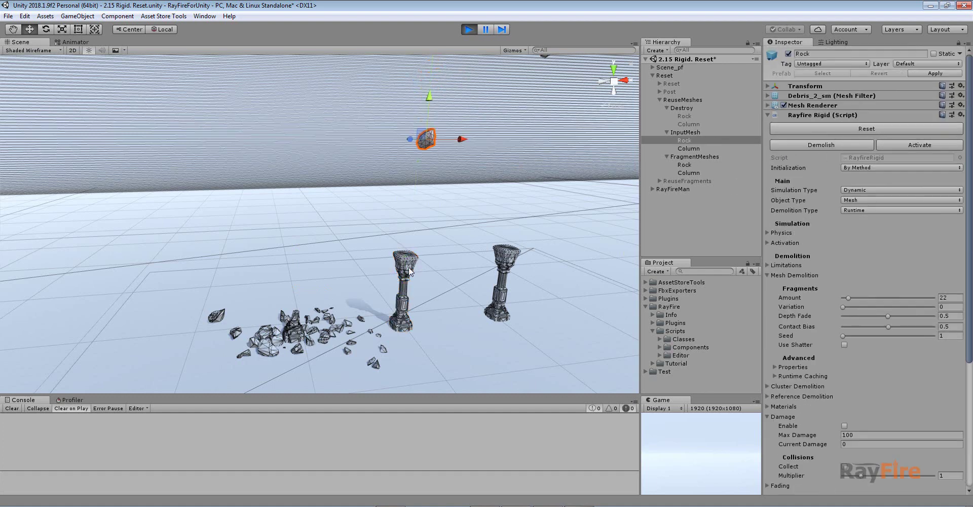
scroll(413, 297, up, 2)
middle_drag(412, 297, 359, 278)
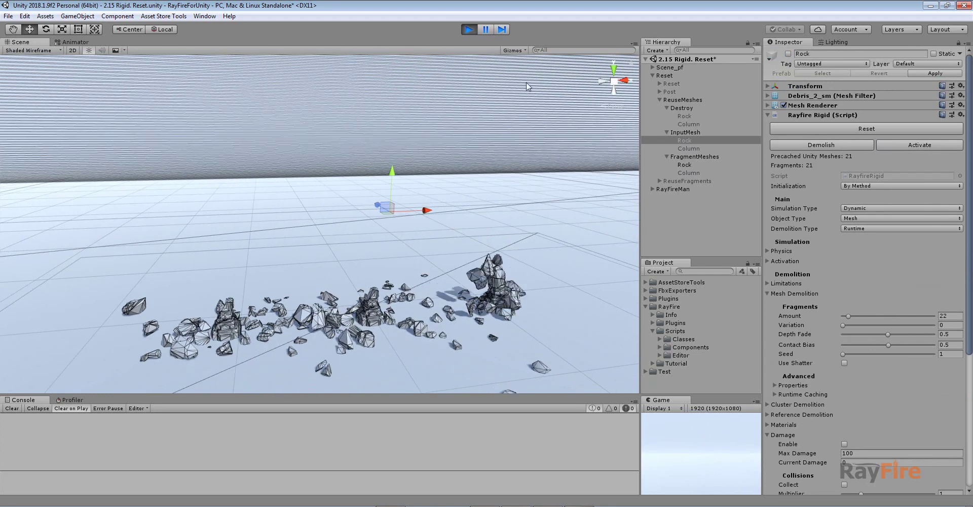
key(ctrl+p)
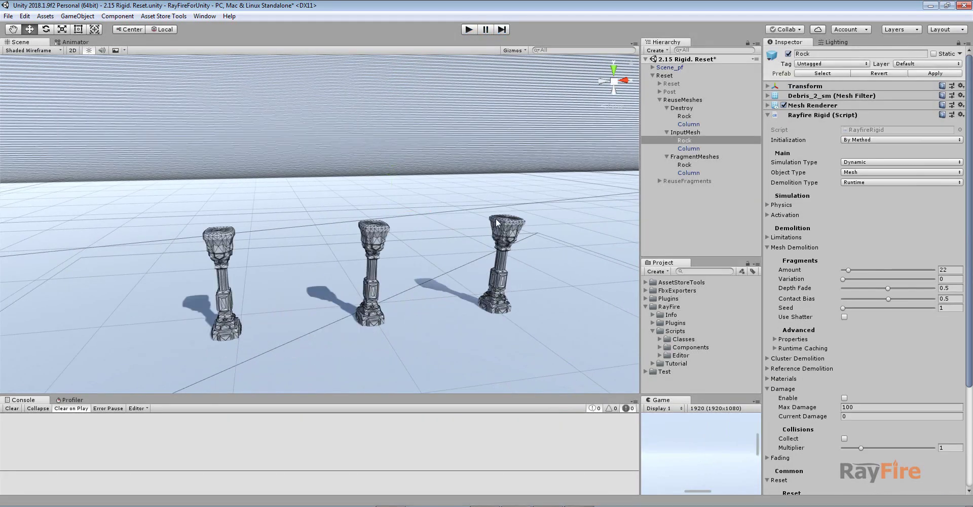
- Move the whole FragmentMeshes group along the X axis, farther away from the InputMesh group
click(525, 217)
click(694, 157)
alt+drag(505, 229, 479, 223)
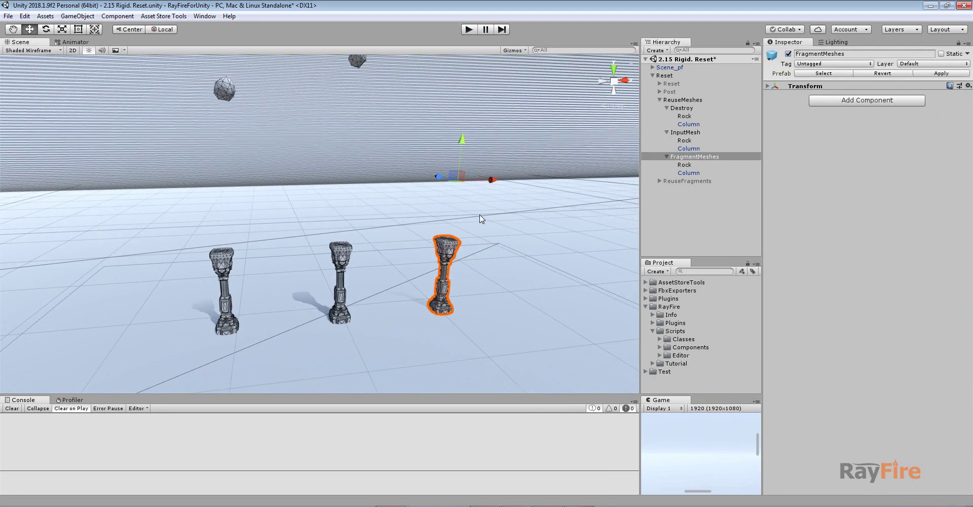
drag(489, 183, 560, 182)
- Move the whole Destroy group along the X axis in the opposite direction, farther away from the InputMesh group
click(237, 262)
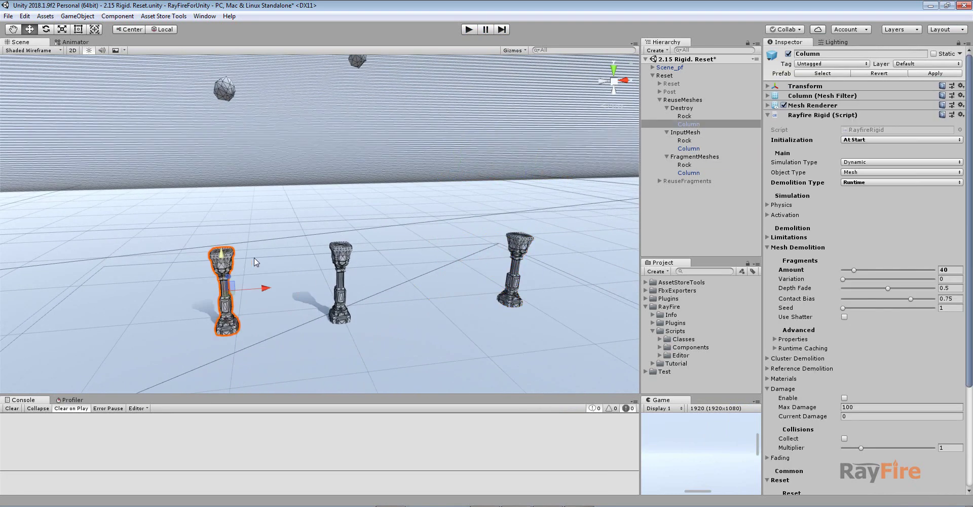
click(703, 108)
drag(266, 213, 192, 216)
middle_drag(354, 242, 336, 290)
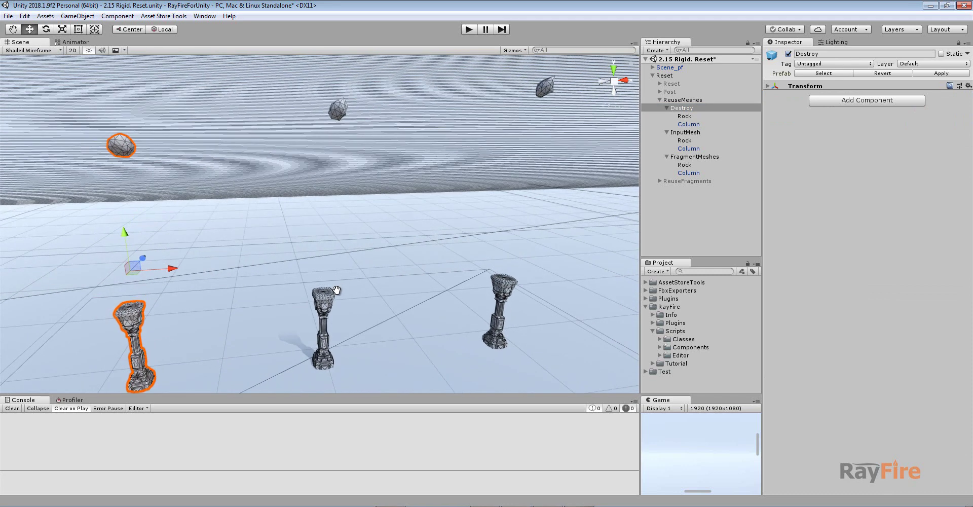
- Review the Mesh reuse options of the InputMesh column outside play mode
click(320, 304)
scroll(882, 456, down, 5)
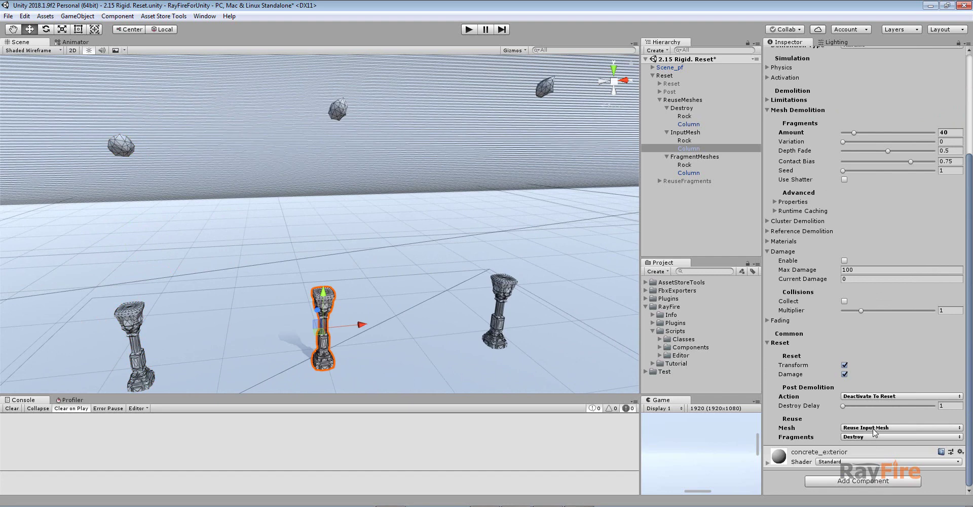
click(873, 429)
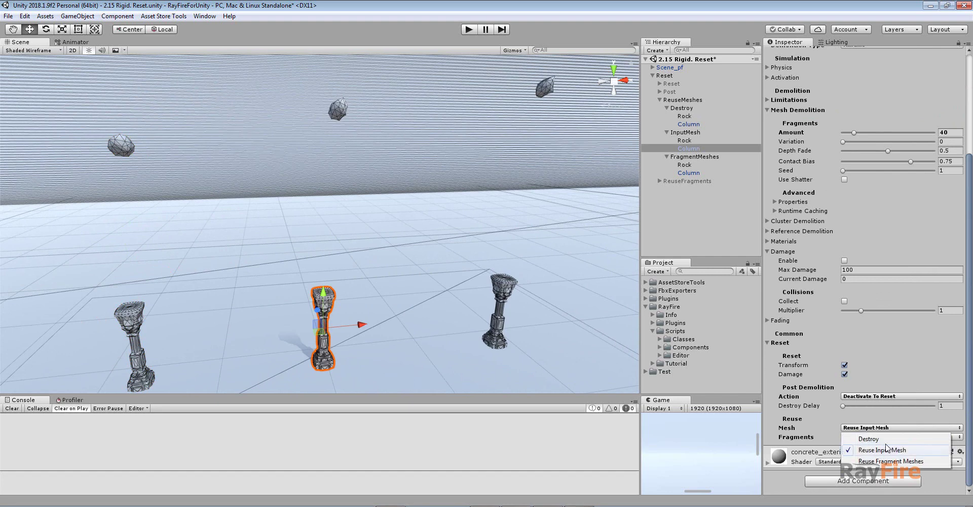
click(349, 234)
click(330, 306)
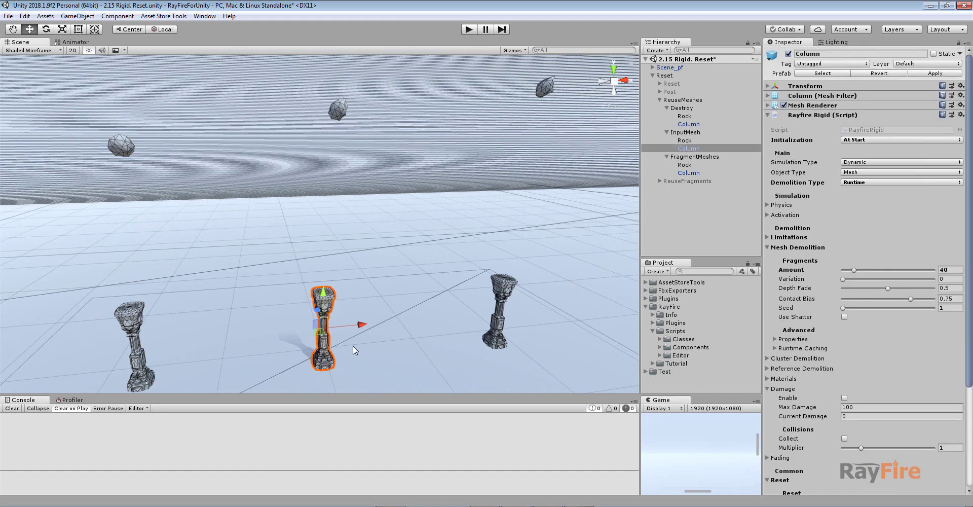
scroll(853, 442, down, 5)
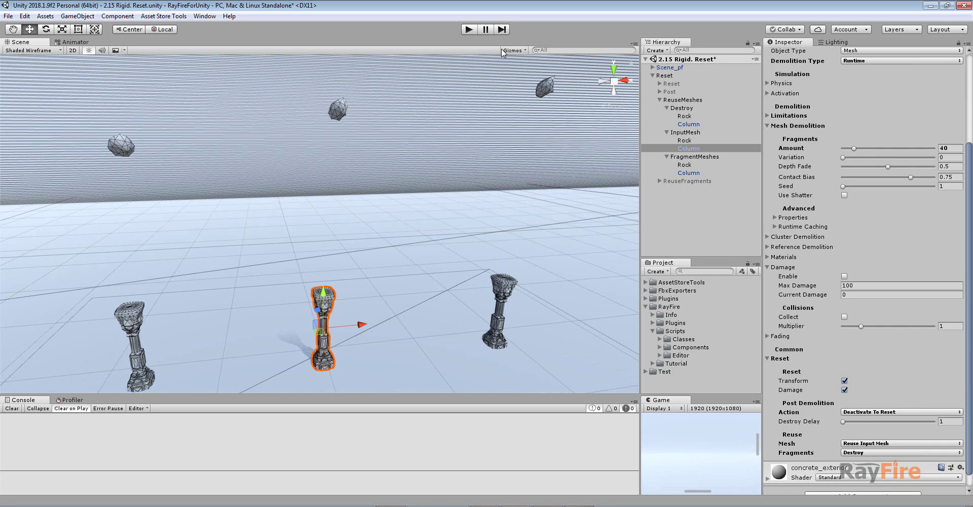
- Select the Column in the FragmentMeshes group and check its Reuse settings
middle_drag(497, 144, 426, 163)
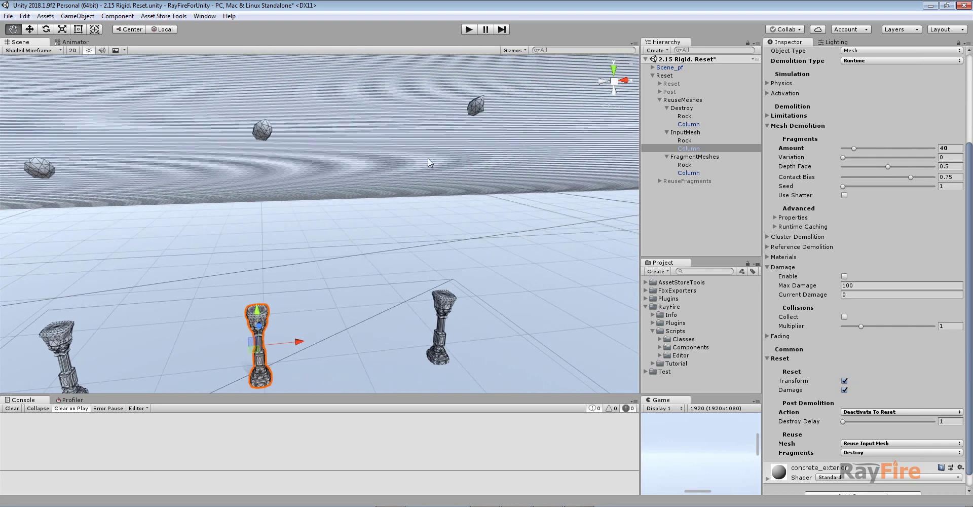
click(449, 304)
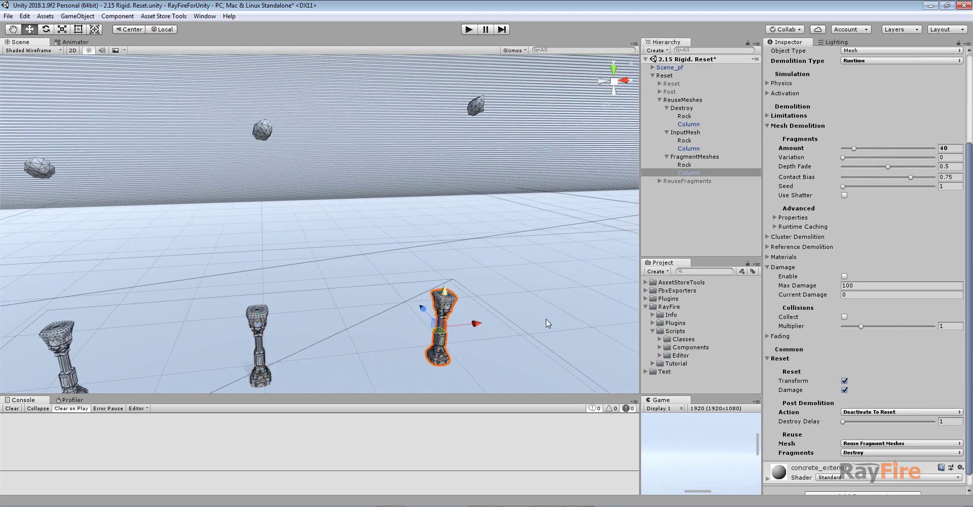
click(856, 451)
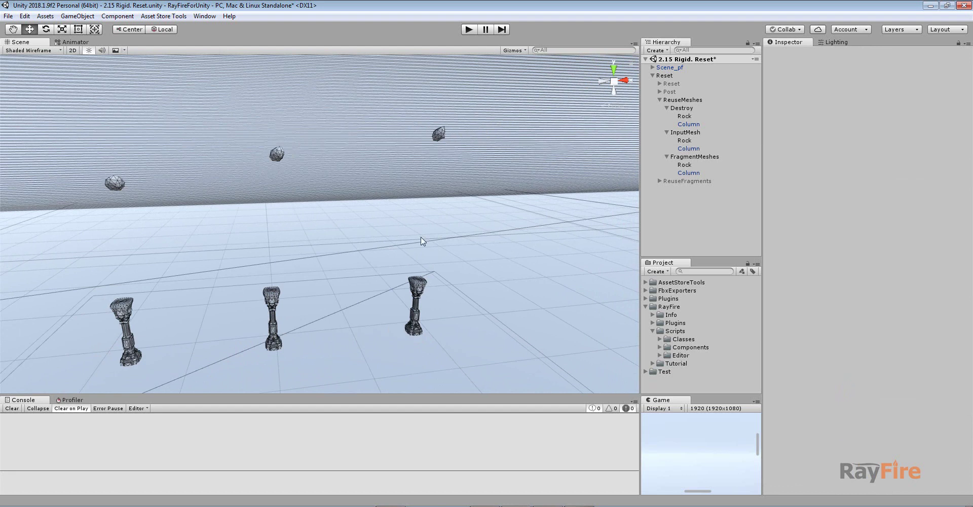
- Start play mode, initialize the FragmentMeshes Rock, select the Column beneath it, and pause the simulation after the demolition
click(469, 29)
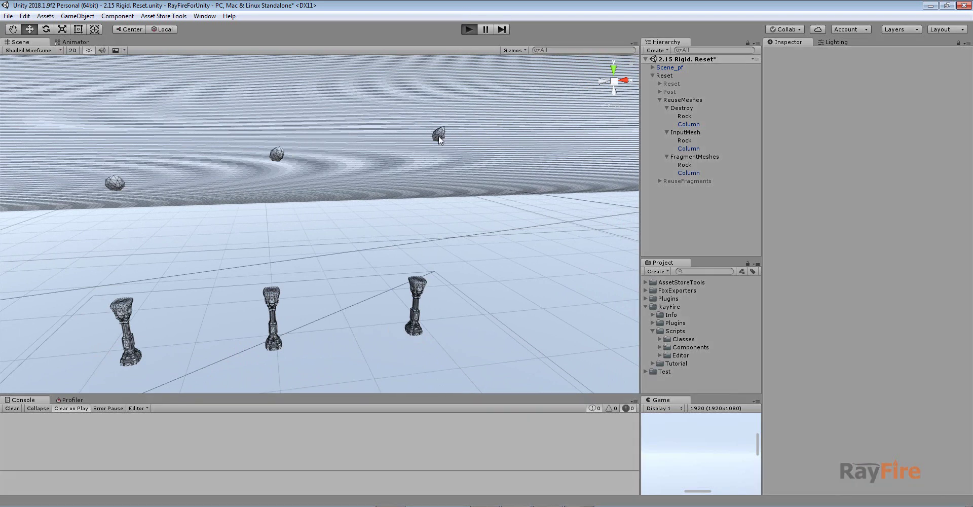
click(439, 136)
click(843, 130)
click(424, 282)
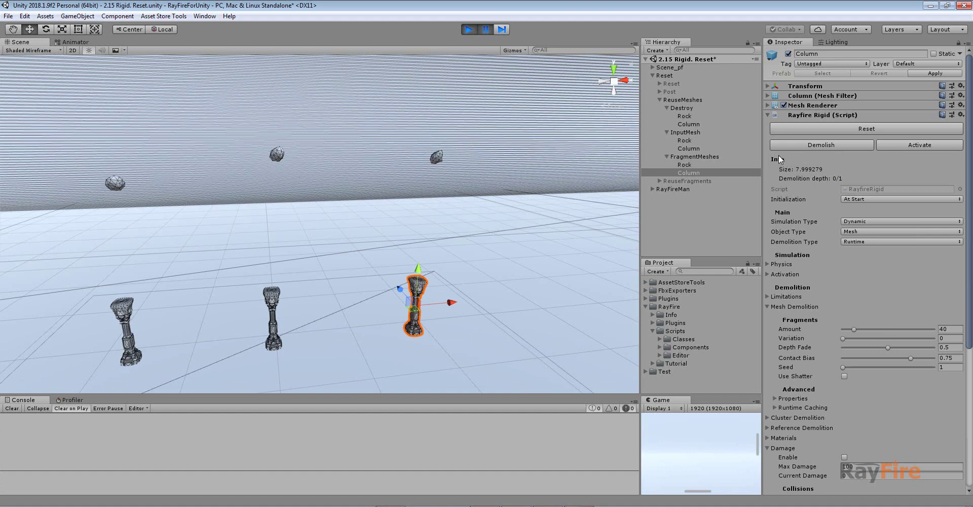
click(490, 32)
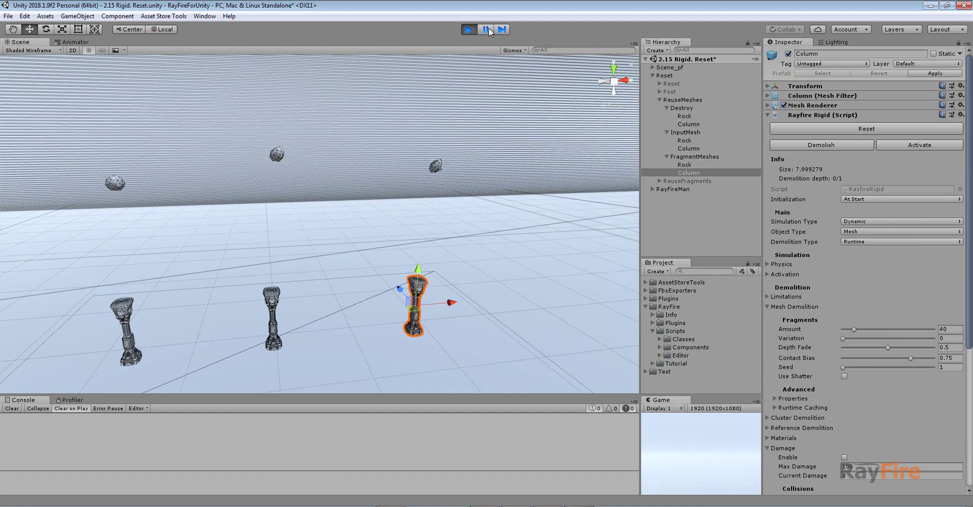
click(487, 29)
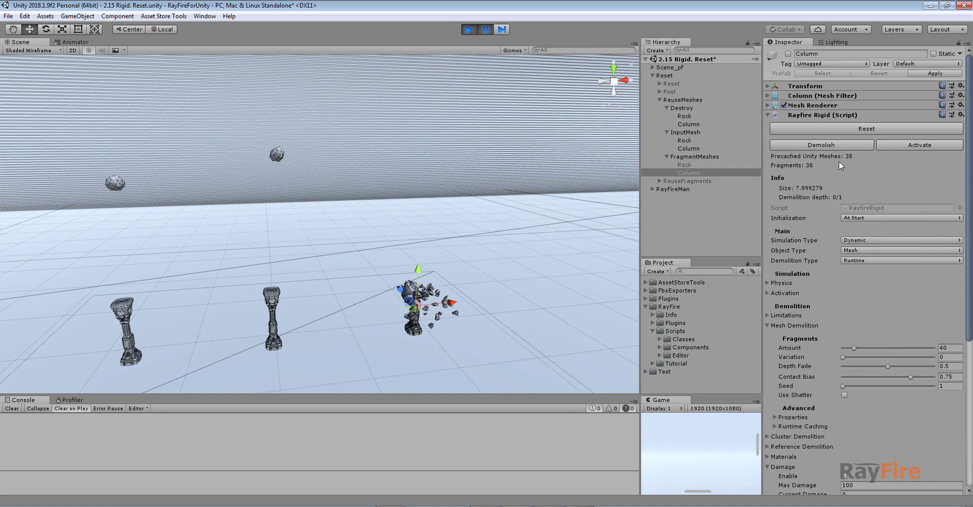
- Reset the FragmentMeshes Rock and Column together, and check the reset Column's precached mesh info
key(f)
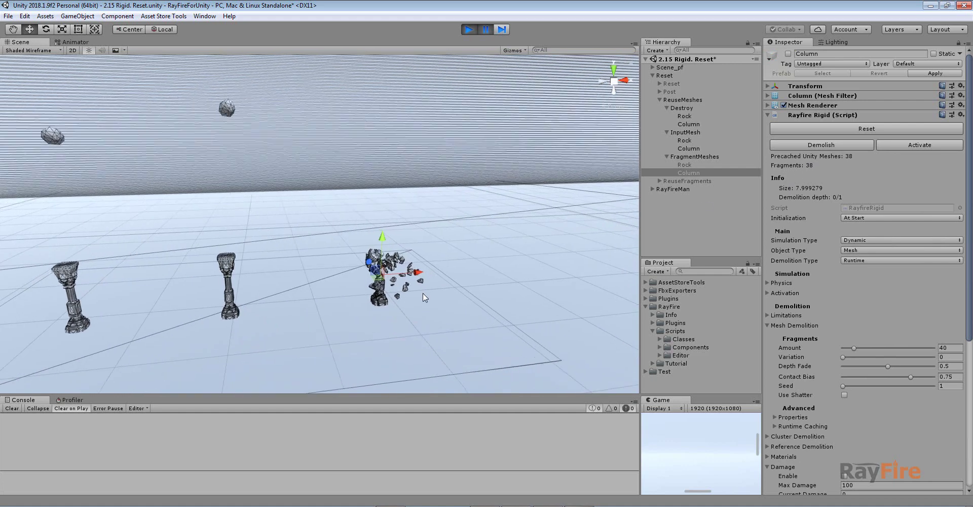
ctrl+click(689, 165)
alt+drag(424, 167, 428, 155)
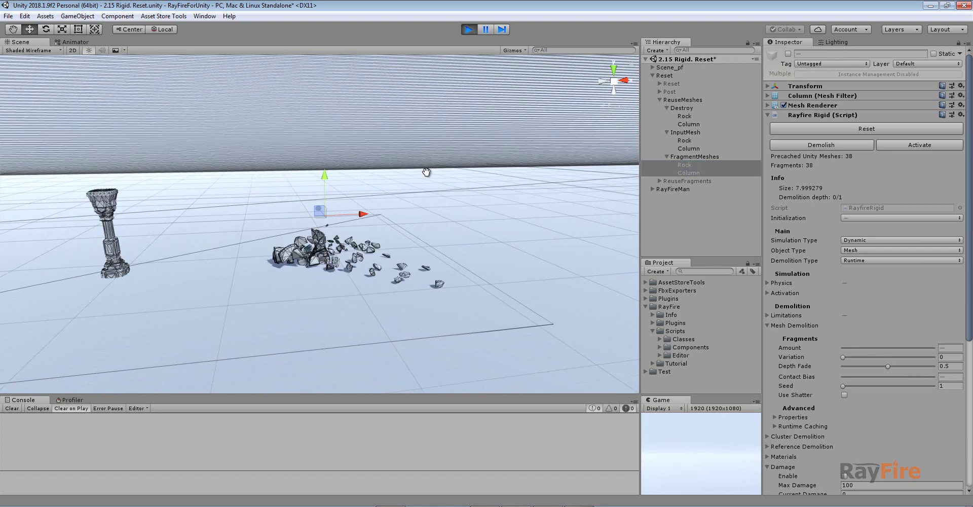
click(862, 130)
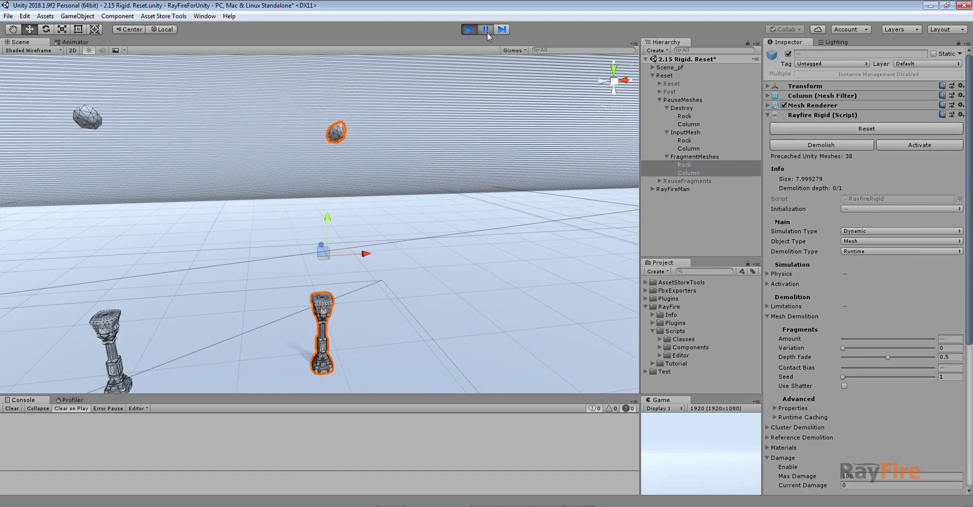
click(319, 306)
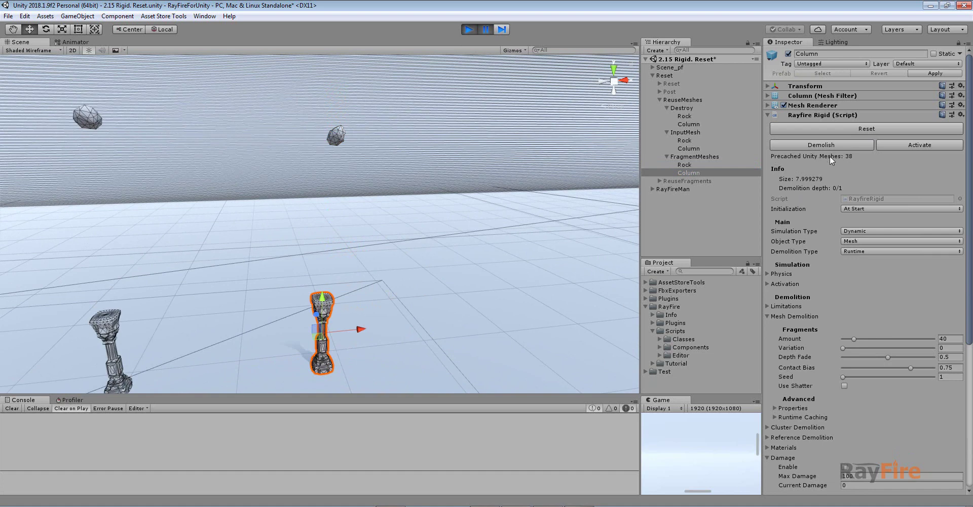
scroll(264, 215, down, 3)
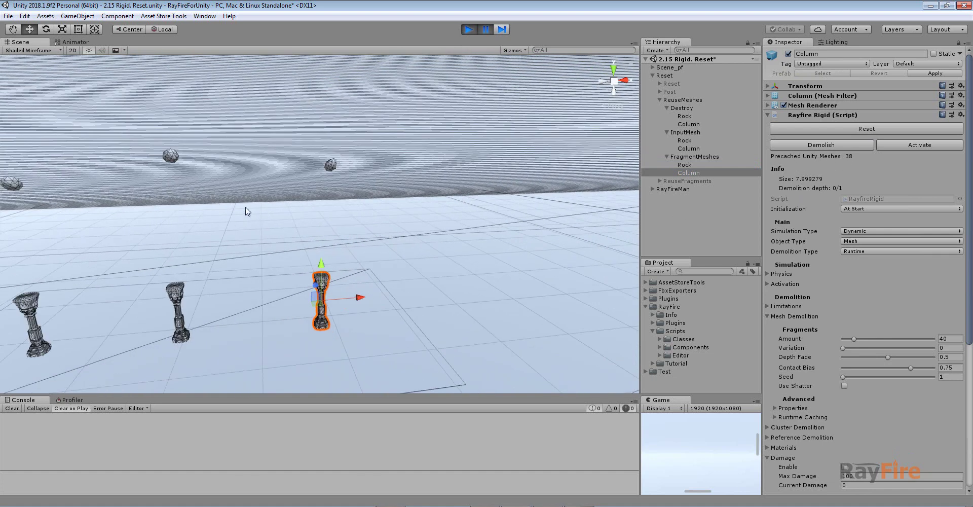
scroll(200, 221, down, 1)
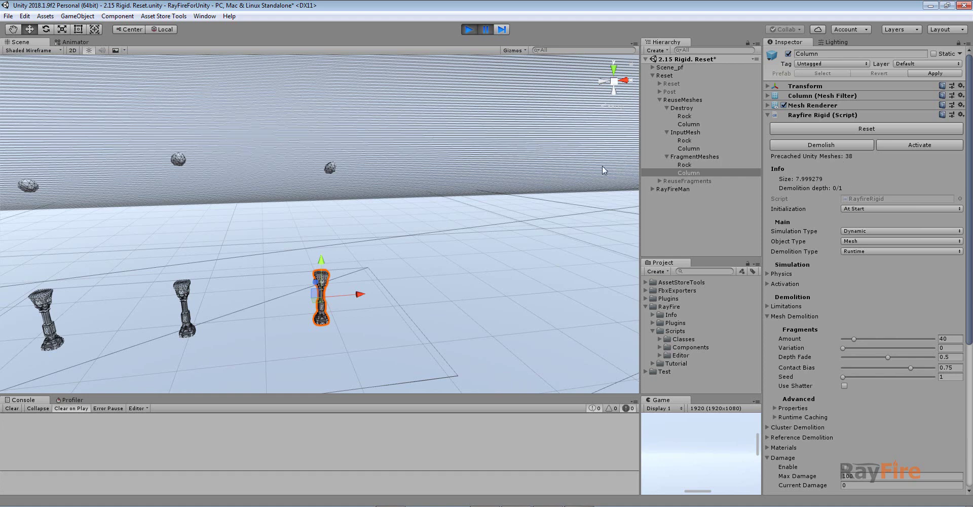
- Resume the simulation, and reset the FragmentMeshes Rock and Column together after each demolition
click(485, 30)
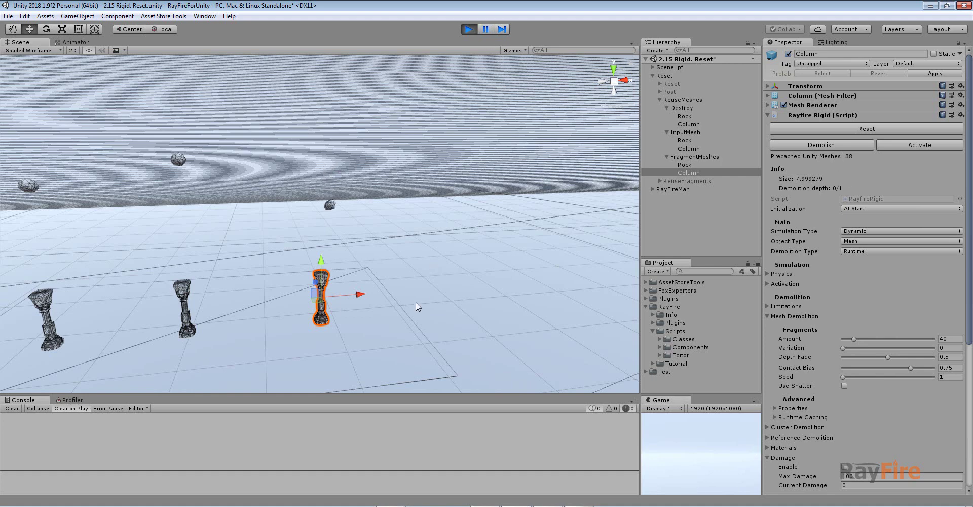
scroll(326, 327, up, 3)
scroll(327, 327, down, 5)
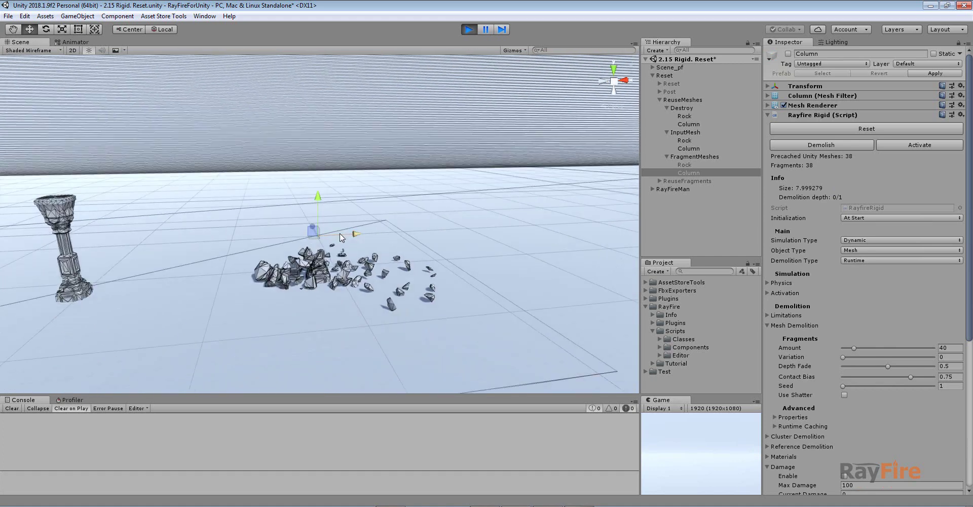
scroll(326, 284, up, 2)
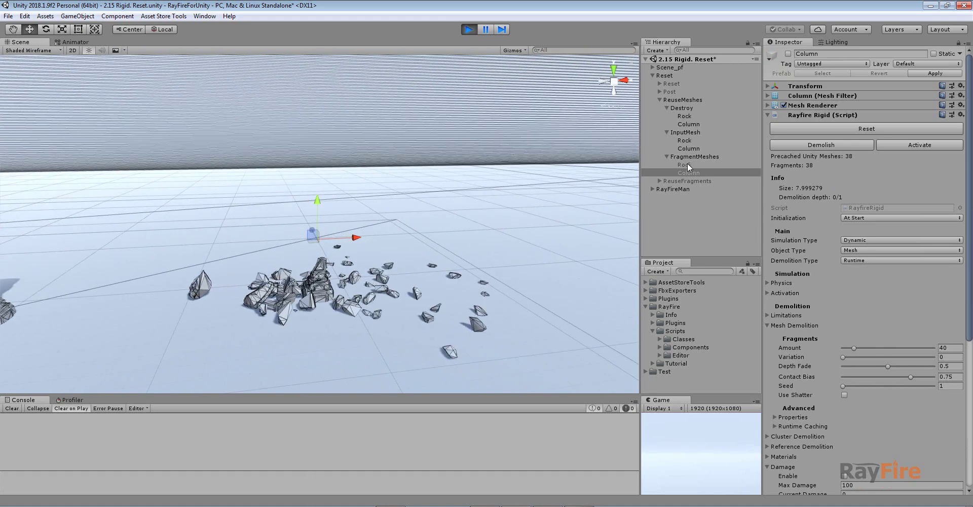
ctrl+click(687, 165)
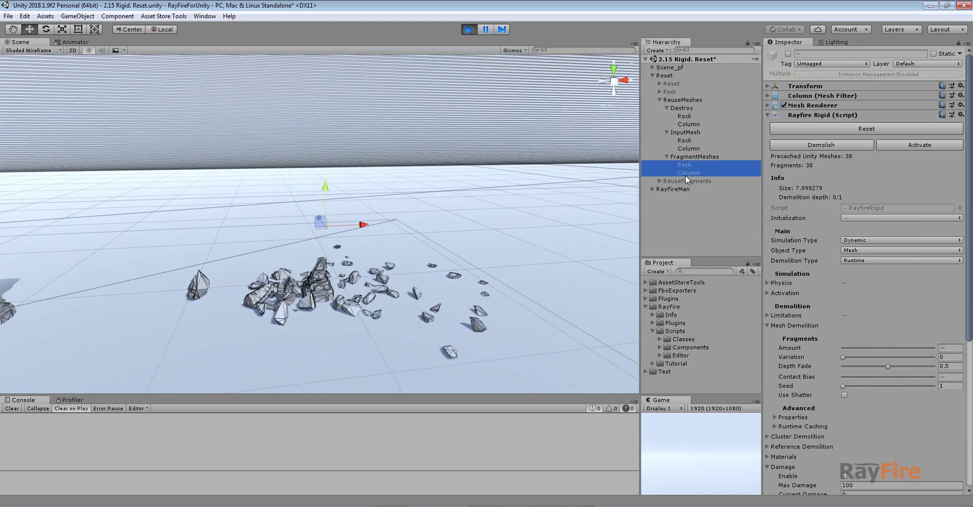
click(844, 130)
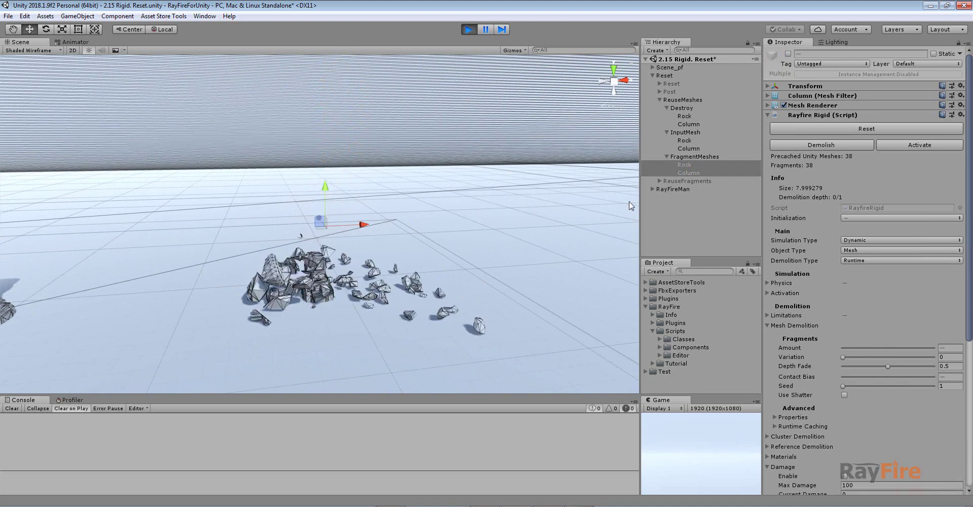
click(819, 129)
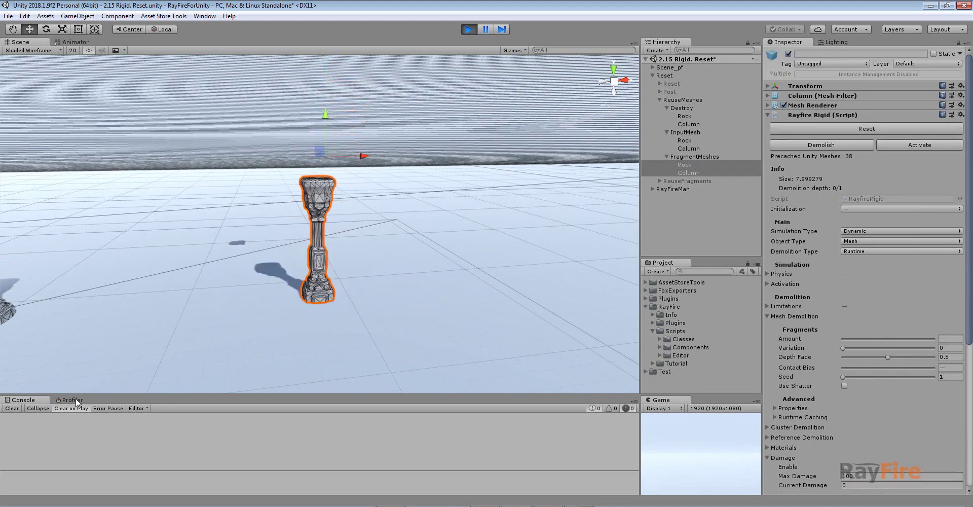
- Show the Profiler, reset the FragmentMeshes pair again to examine the CPU cost of the repeated demolition, and stop play mode
click(72, 400)
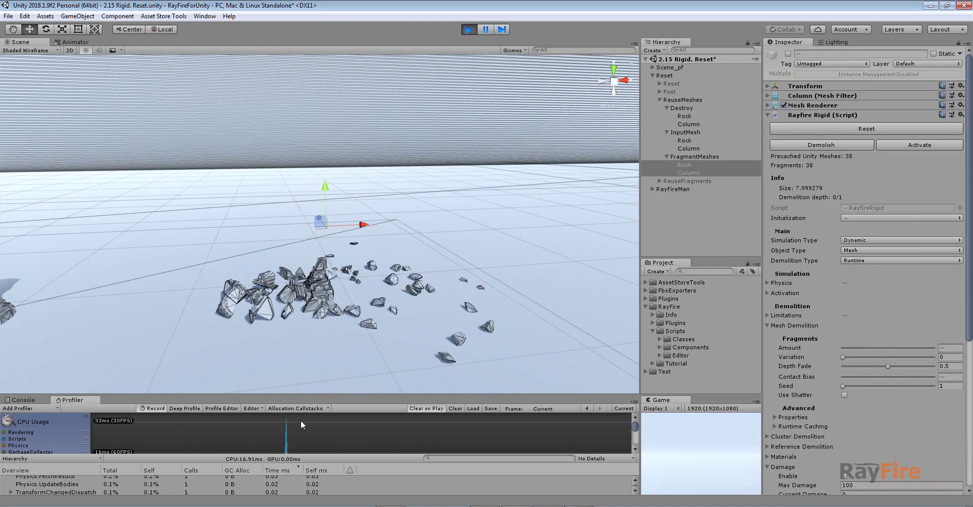
click(824, 129)
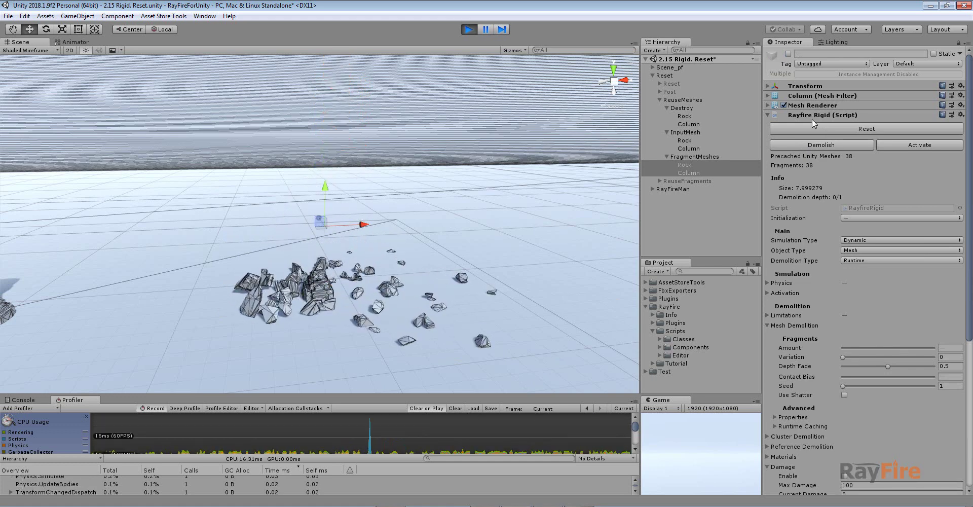
click(469, 29)
- Restart play mode, initialize the Destroy group's Rock, and select its Column to follow the demolition
right_drag(302, 205, 299, 247)
click(471, 29)
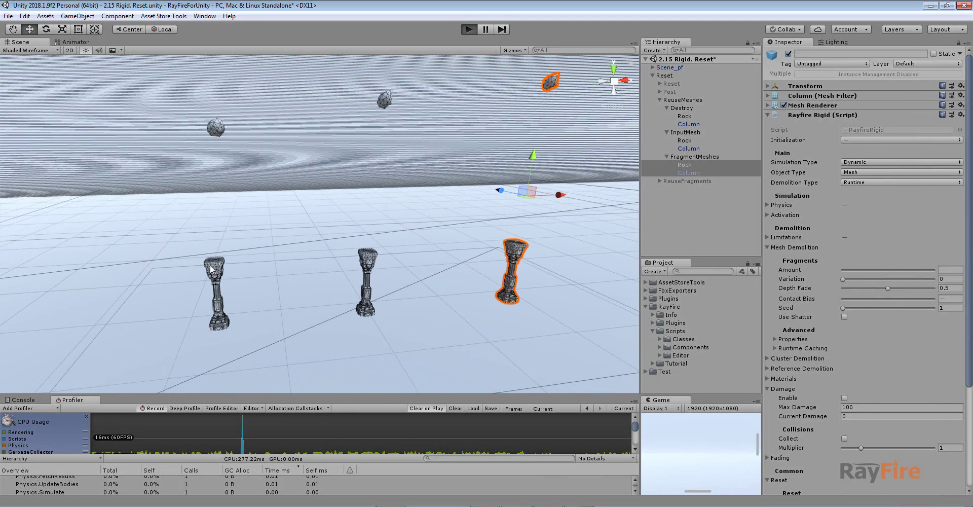
click(212, 269)
click(216, 128)
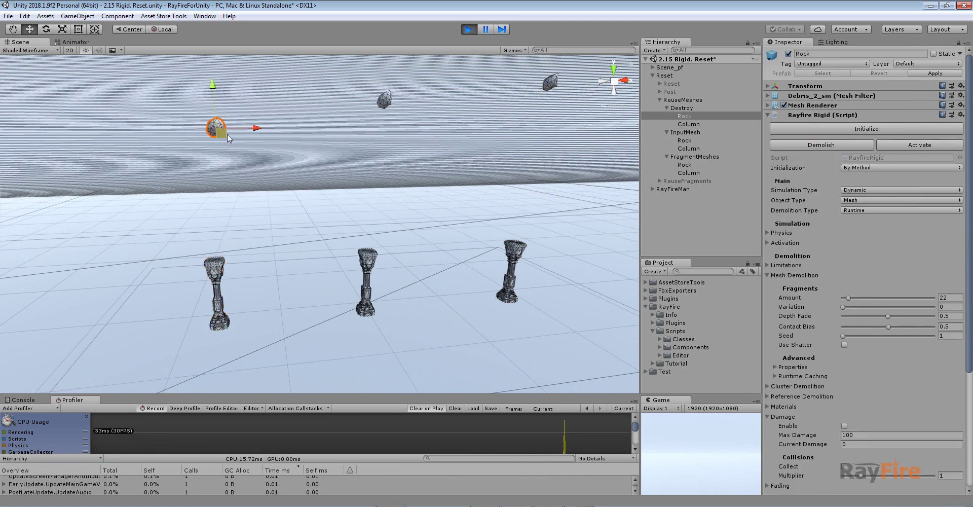
click(215, 289)
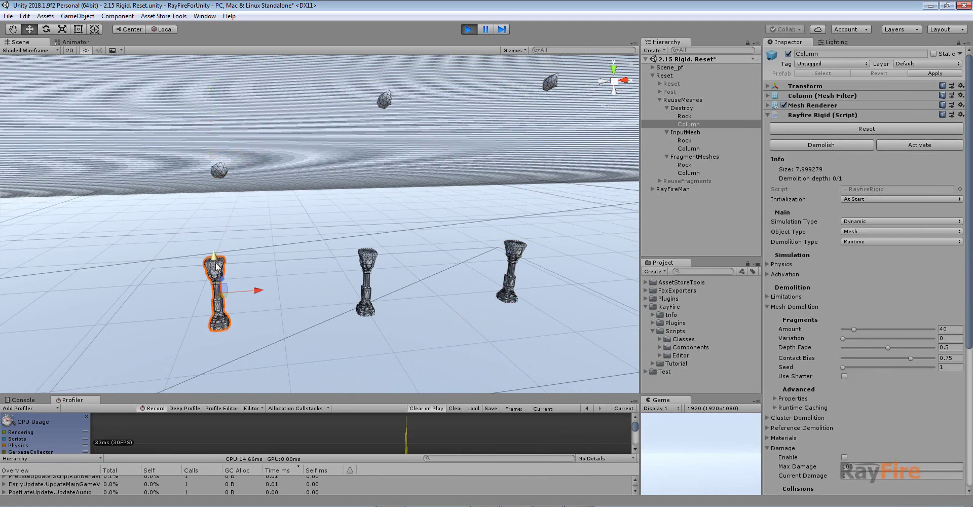
click(488, 32)
click(488, 33)
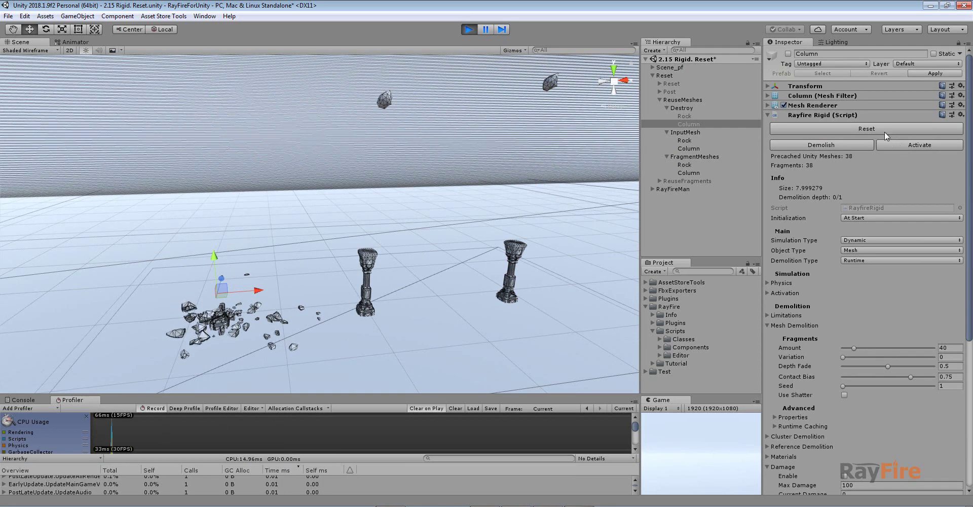
- Reset only the demolished Column of the Destroy group and pause briefly to check its mesh info
click(811, 129)
click(486, 29)
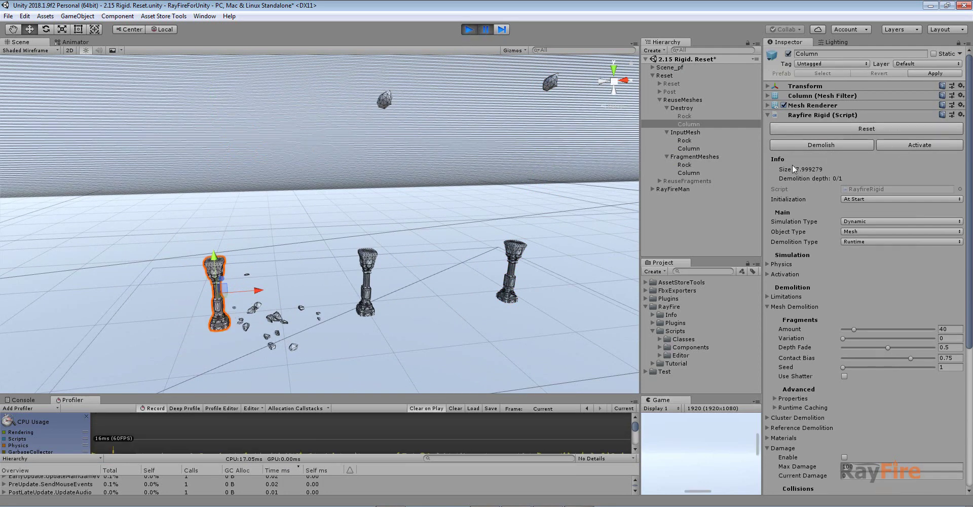
click(485, 30)
scroll(257, 251, up, 3)
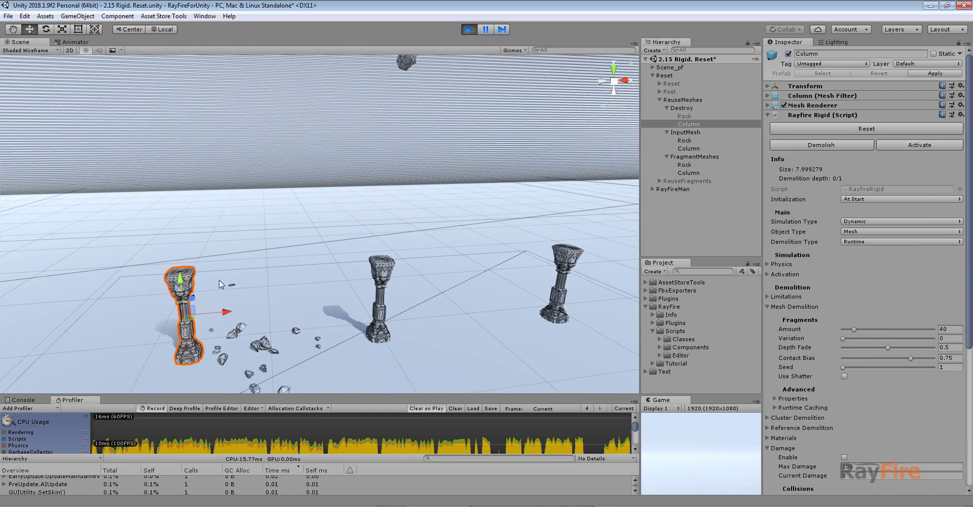
scroll(257, 251, down, 3)
- Reset the Destroy group's Rock and Column together, and stop play mode
ctrl+click(684, 116)
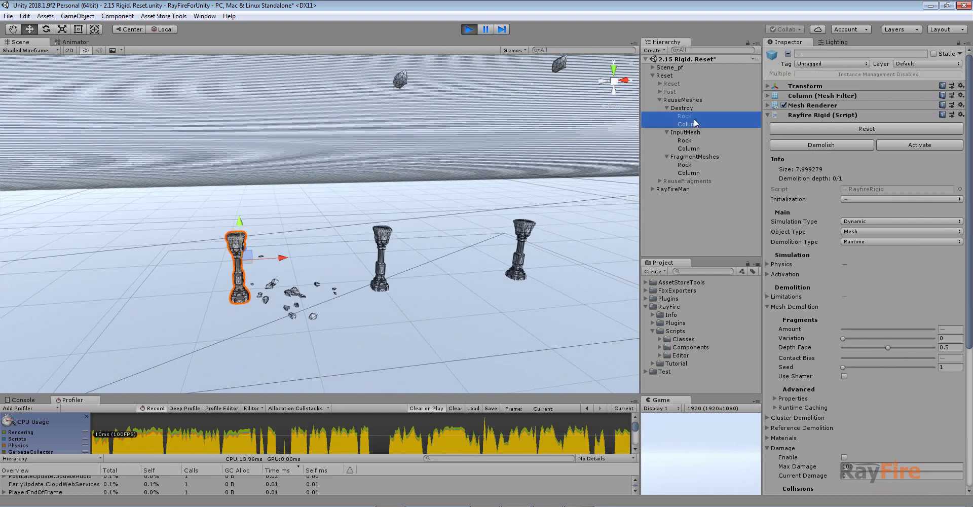
click(842, 130)
scroll(294, 276, up, 2)
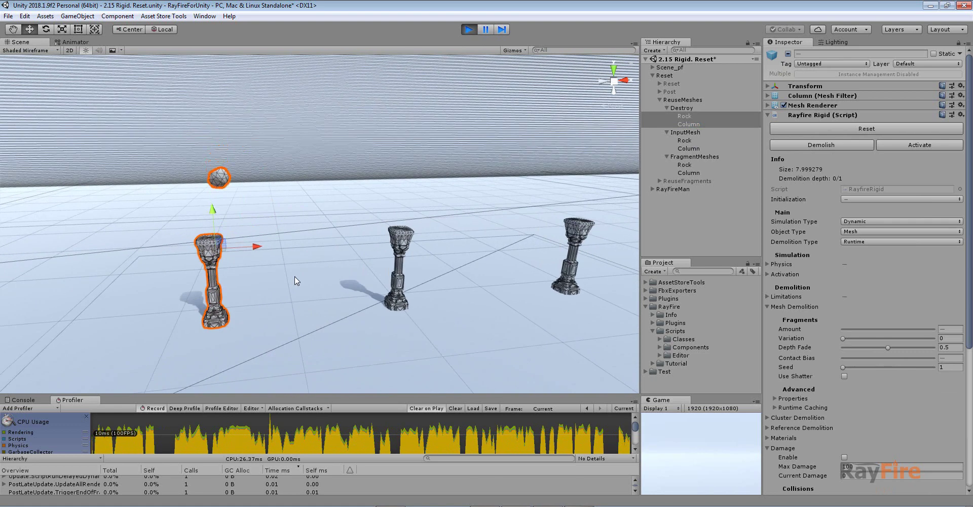
click(469, 30)
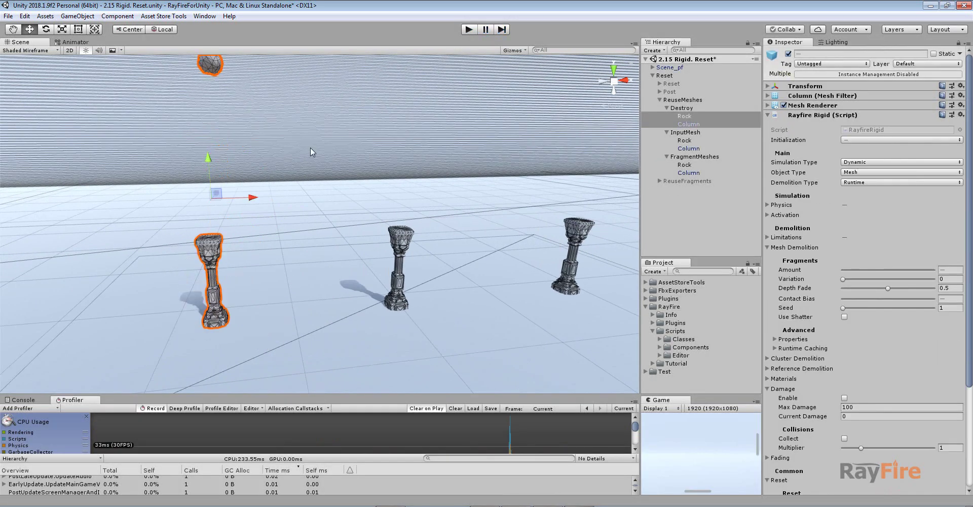
- Set the Demolition Type to None for the Rocks in the Destroy, FragmentMeshes and InputMesh groups
click(215, 65)
click(867, 183)
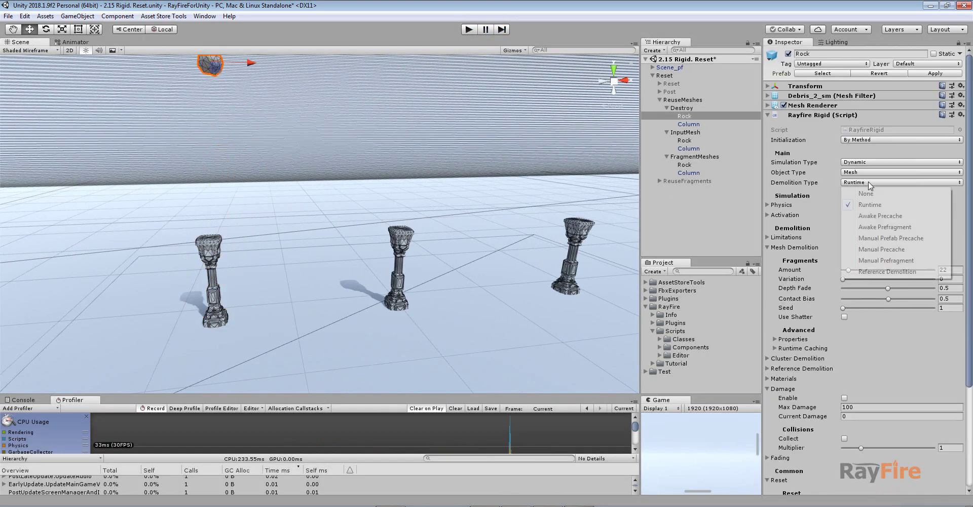
click(856, 190)
alt+drag(539, 211, 558, 117)
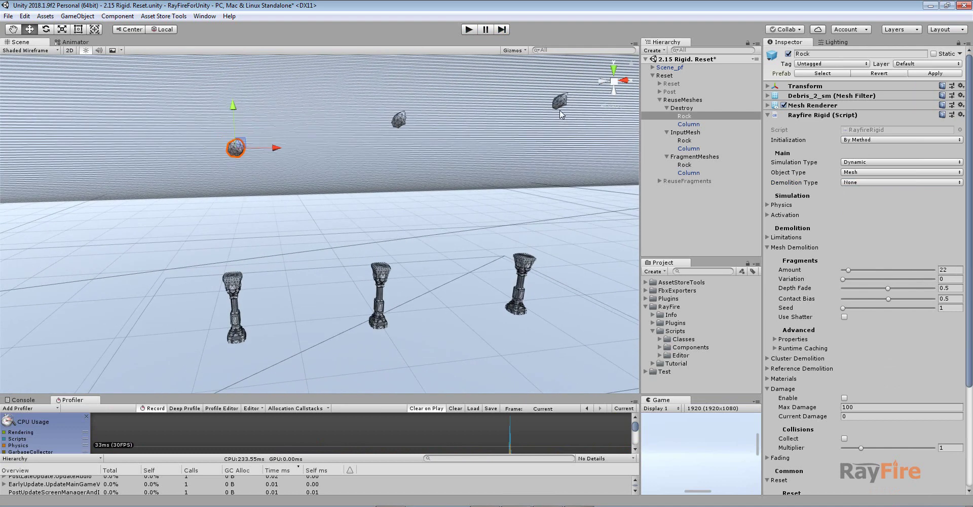
click(560, 105)
click(870, 182)
click(870, 183)
click(399, 120)
click(901, 182)
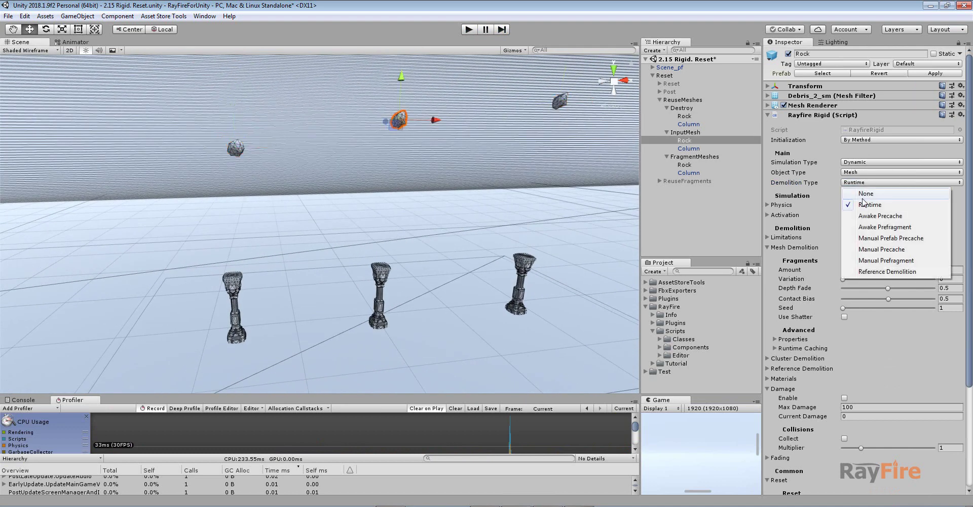
click(866, 194)
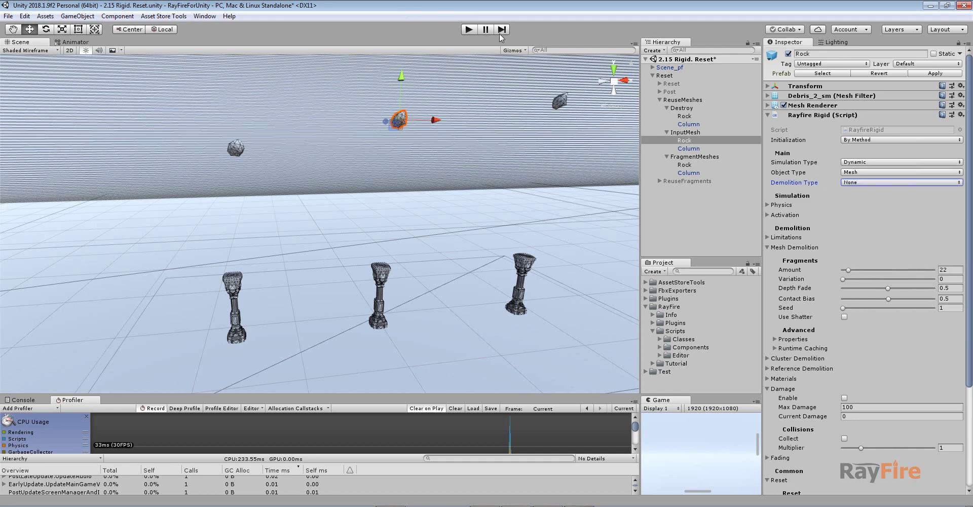
- Run the simulation again, initialize the Destroy group's Rock, and reset it together with its Column after the demolition
click(469, 30)
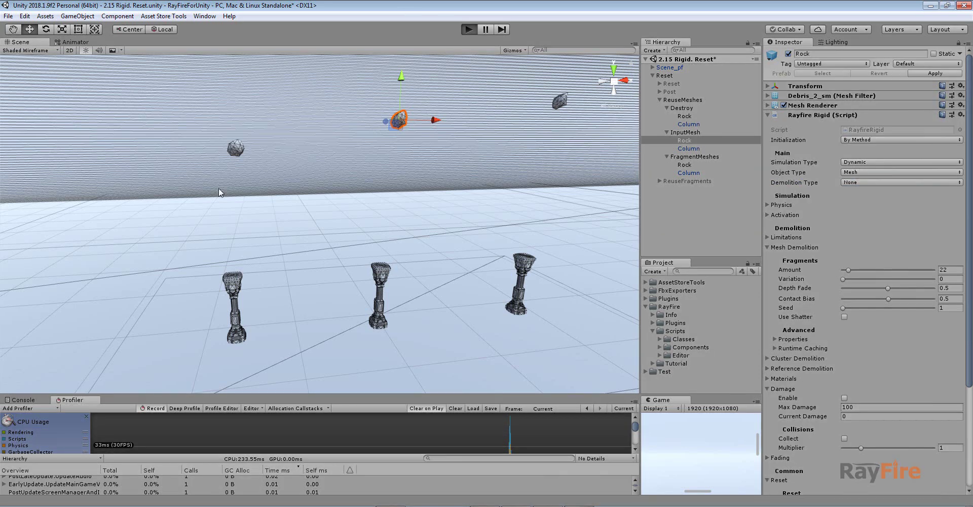
click(235, 149)
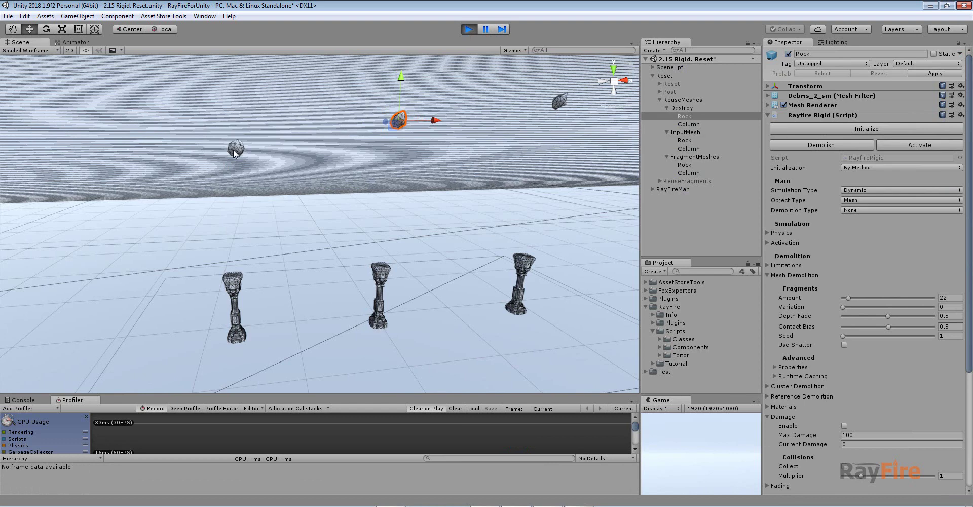
scroll(216, 223, up, 5)
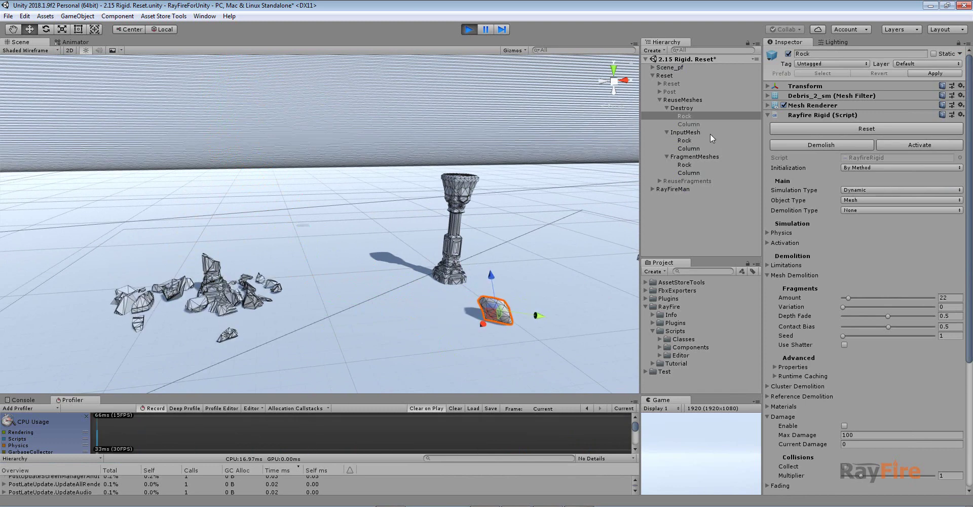
ctrl+click(689, 124)
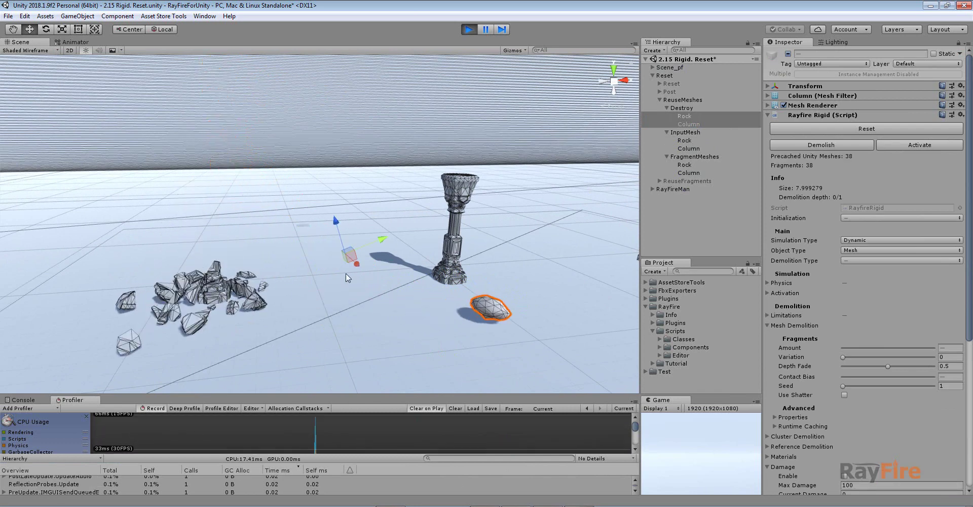
- Reset the Destroy group's Rock and Column once more to replay the column's demolition
click(859, 129)
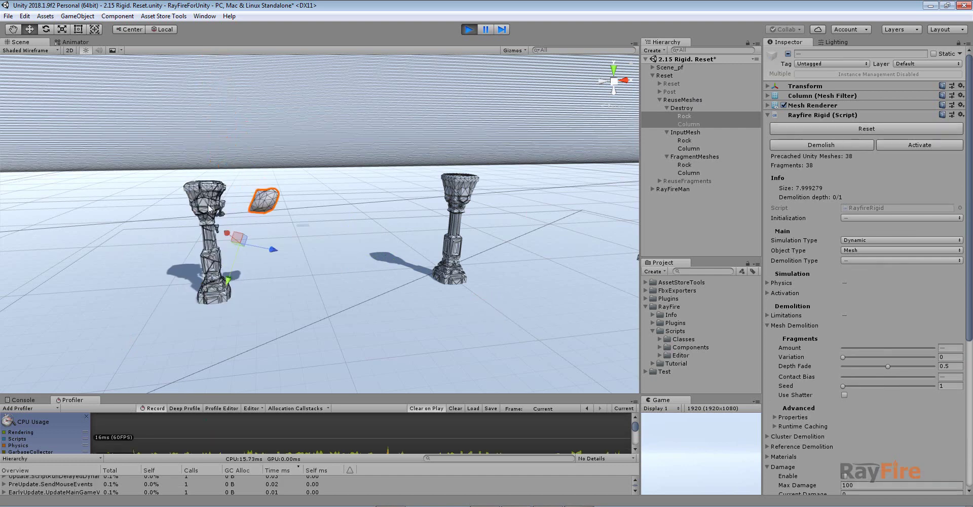
scroll(229, 269, down, 3)
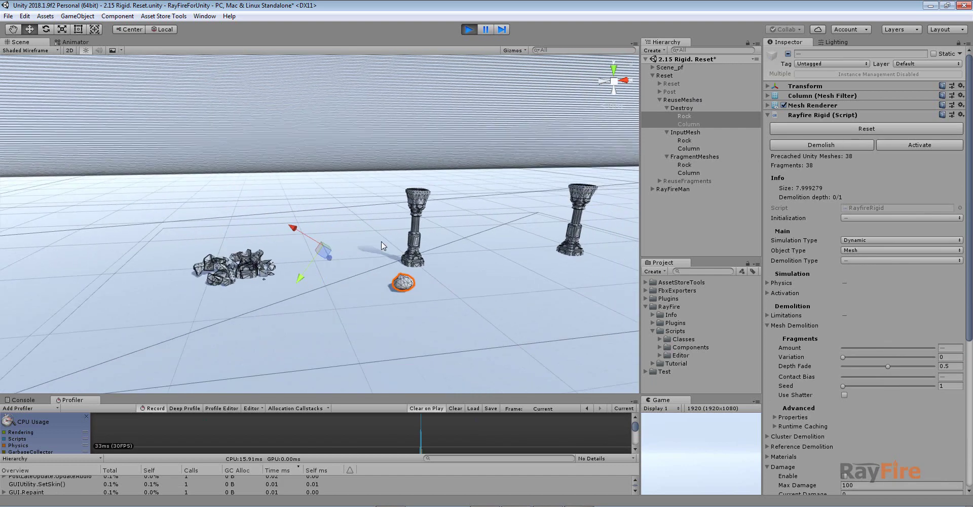
- Initialize the Rock of the FragmentMeshes group so that it falls onto its Column
right_drag(229, 268, 304, 101)
click(311, 98)
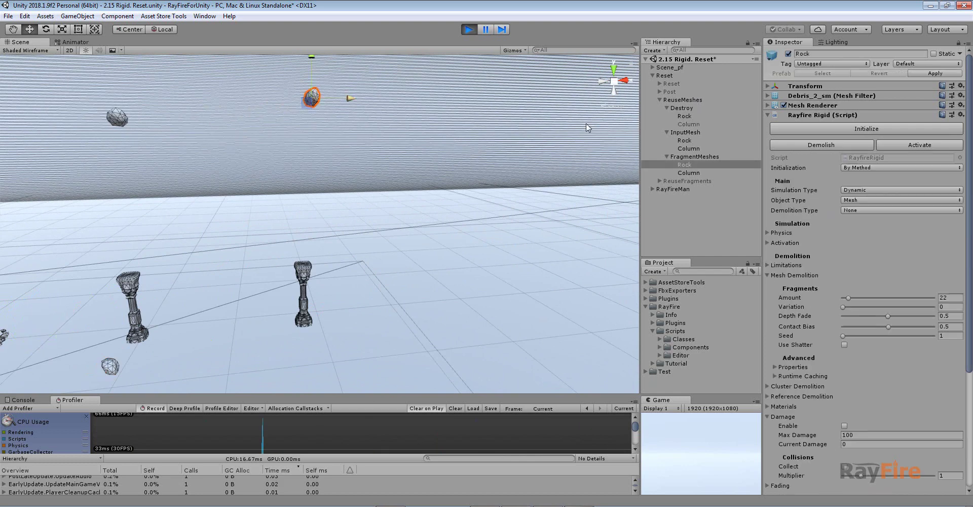
click(813, 129)
scroll(304, 228, up, 3)
scroll(340, 244, up, 3)
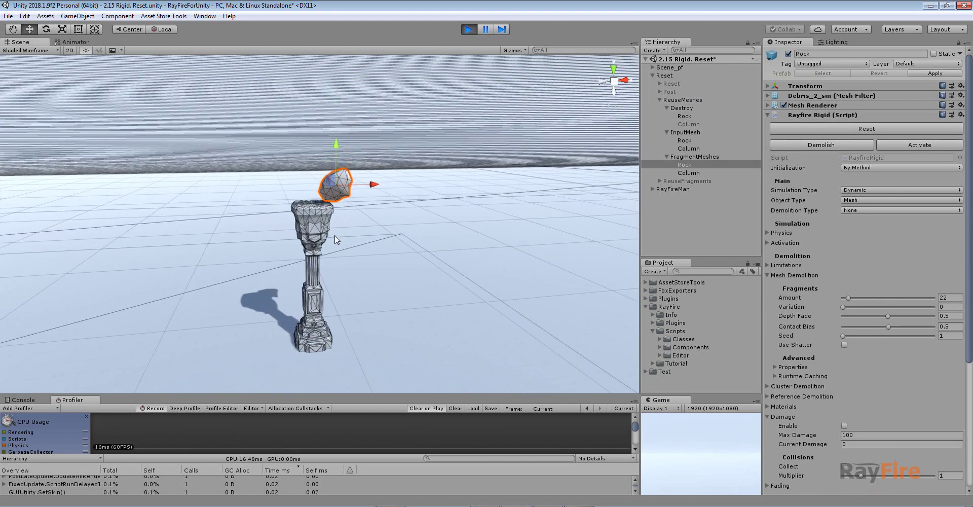
- Reset the FragmentMeshes group's Rock and Column together, and stop play mode after the repeated demolition
ctrl+click(688, 173)
click(865, 128)
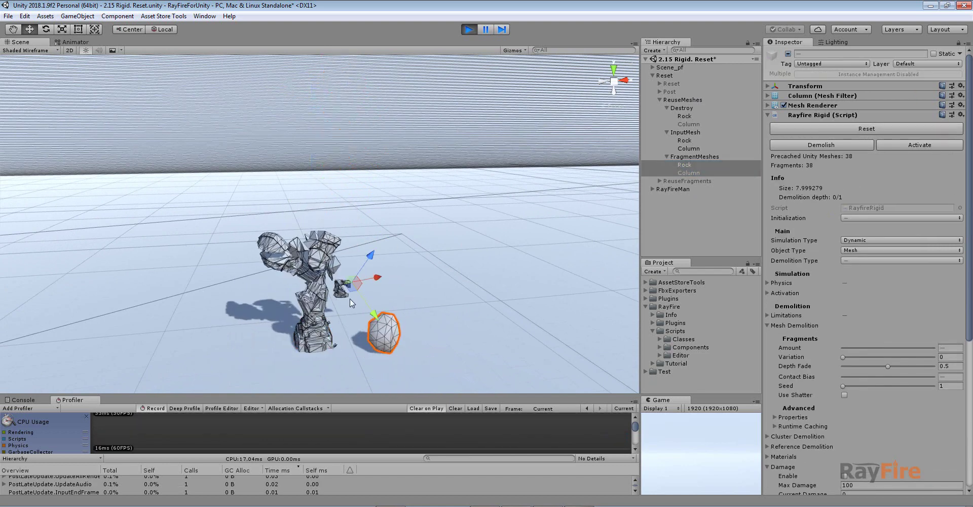
click(472, 30)
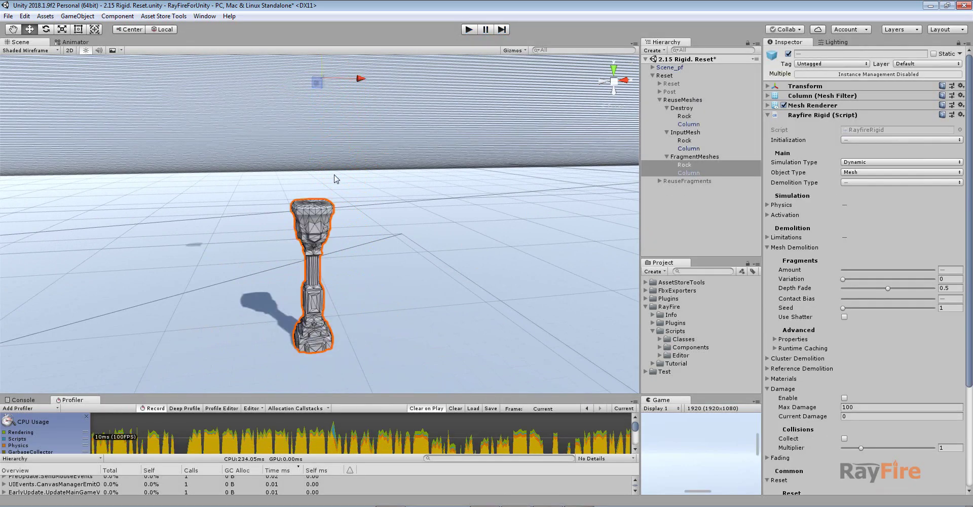
- Set the FragmentMeshes Column's Runtime Caching type to By Fragments Per Frame with 2 fragments
click(316, 256)
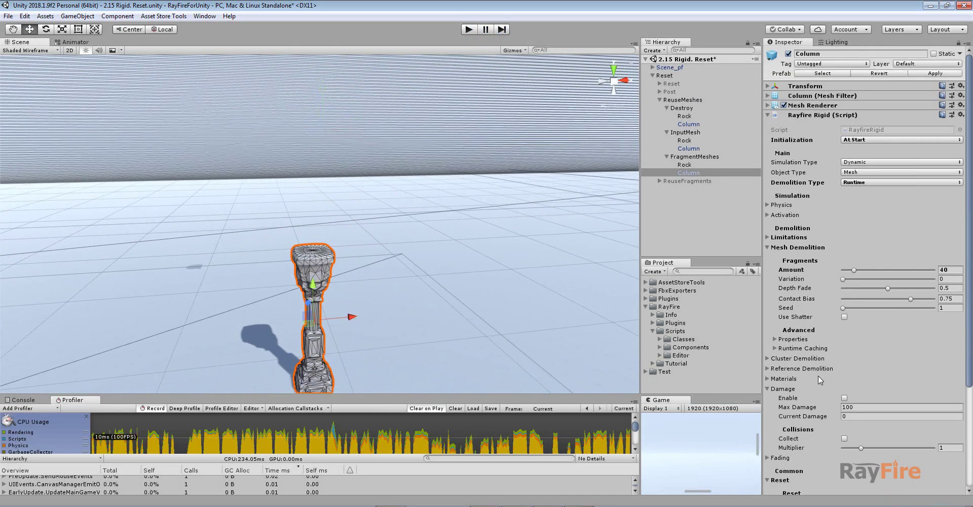
click(795, 349)
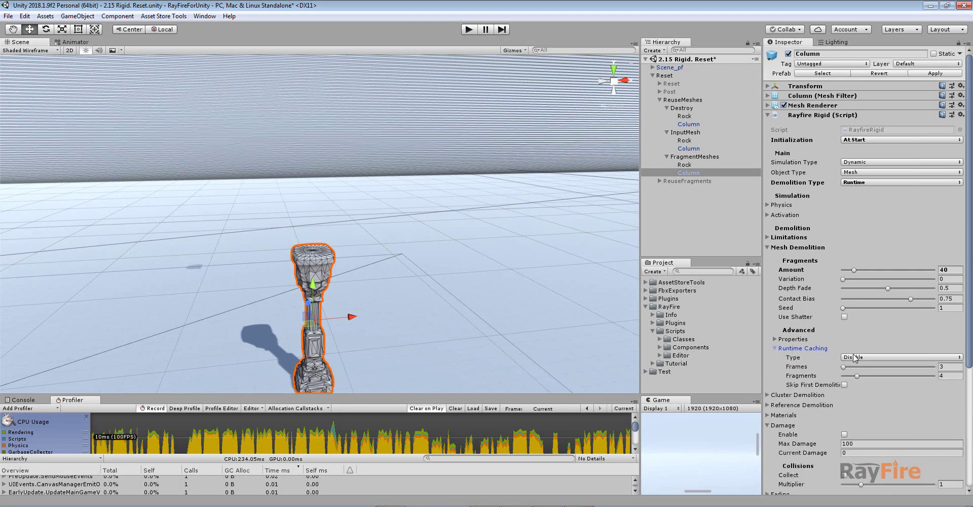
click(872, 358)
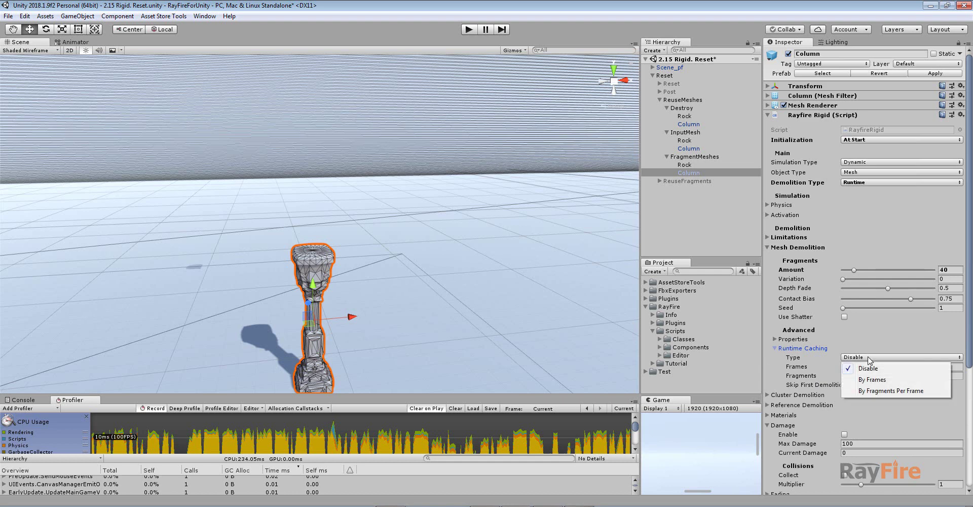
click(873, 391)
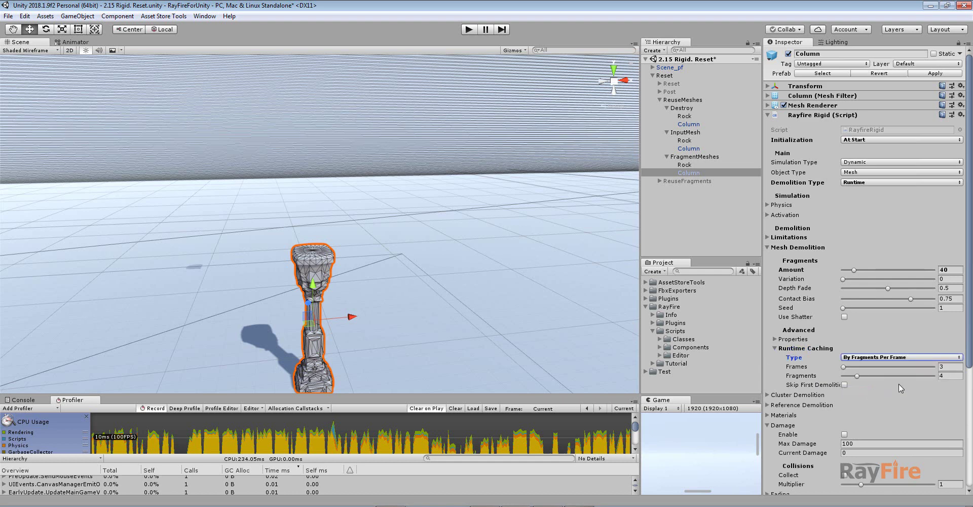
drag(863, 376, 854, 376)
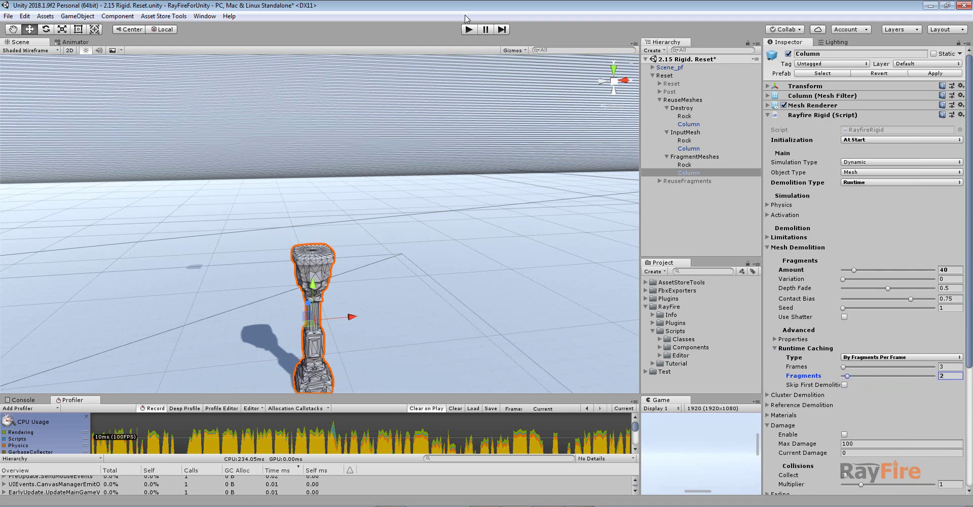
- Run the simulation and initialize the FragmentMeshes group's Rock to demolish the Column with runtime caching
scroll(361, 271, down, 2)
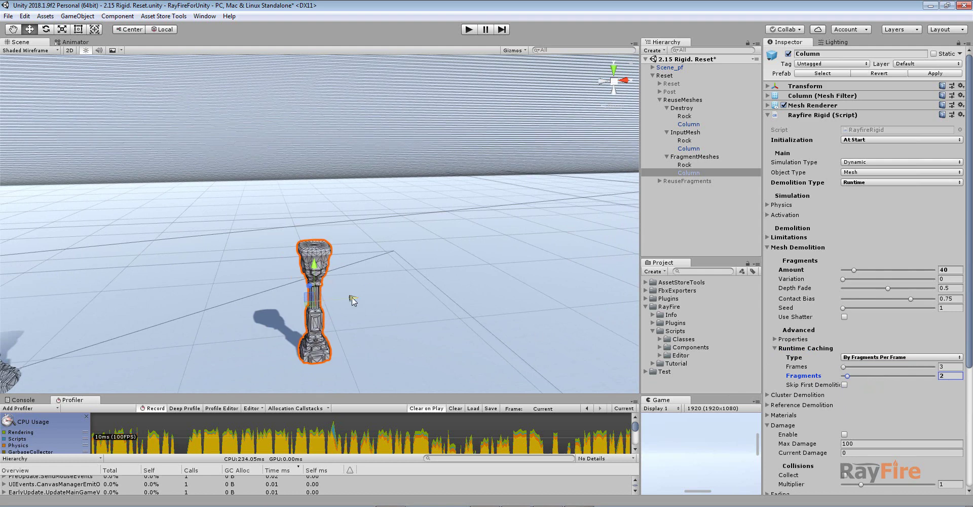
click(468, 29)
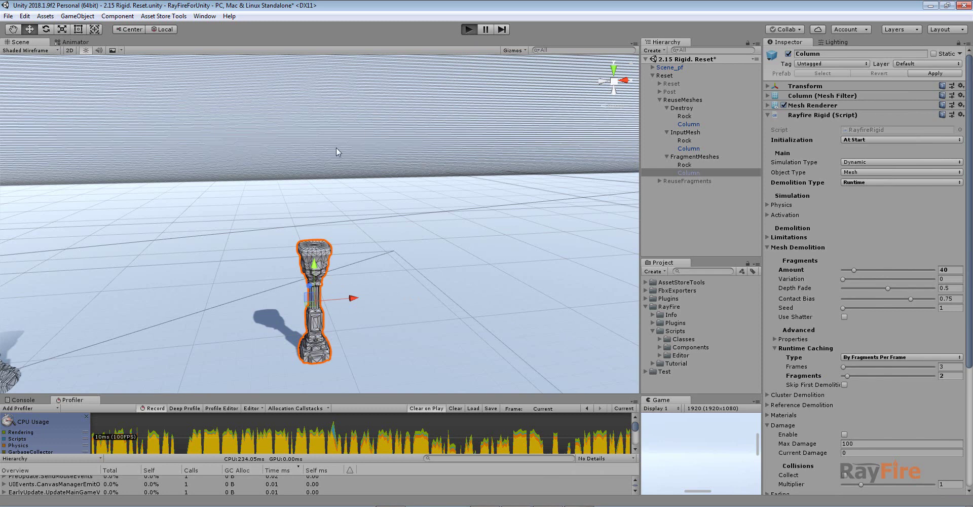
click(322, 97)
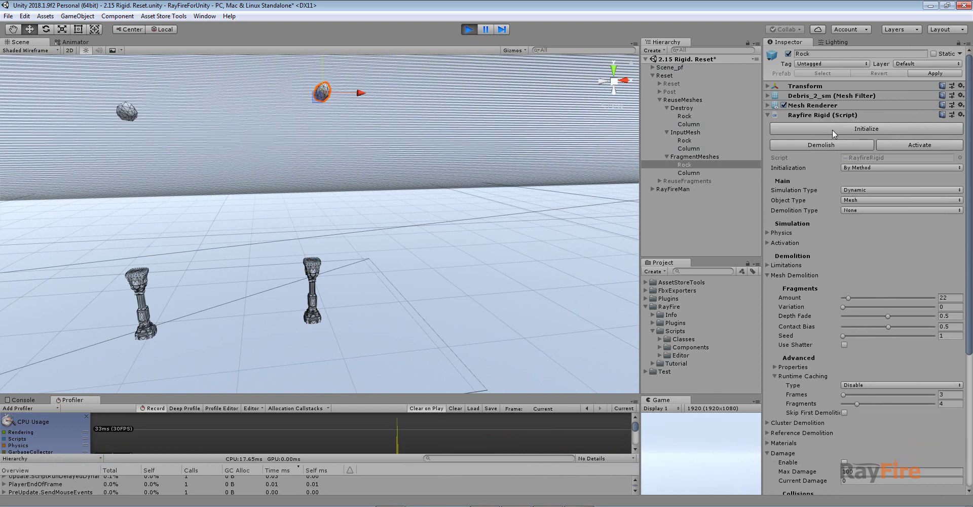
scroll(323, 255, up, 5)
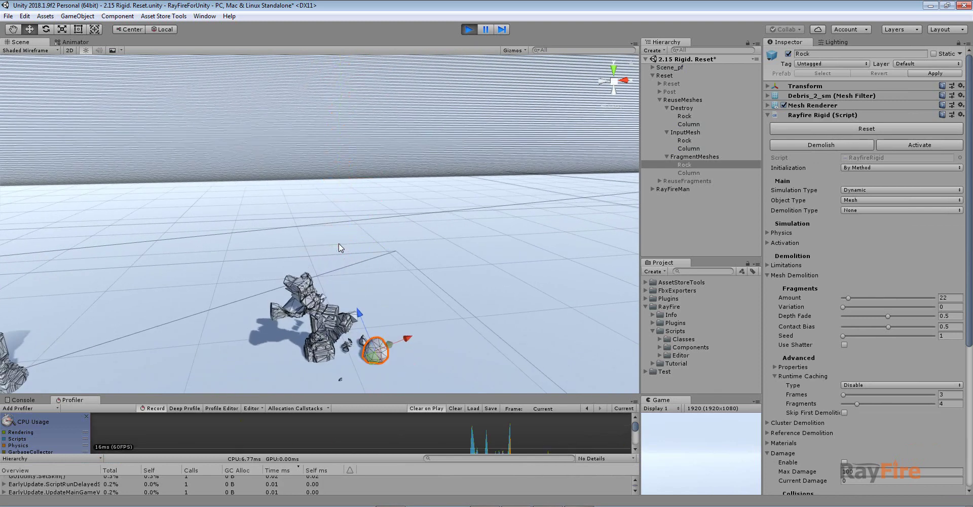
- Reset the cached FragmentMeshes Column together with its Rock, and stop the simulation after the second demolition
shift+click(687, 173)
click(864, 126)
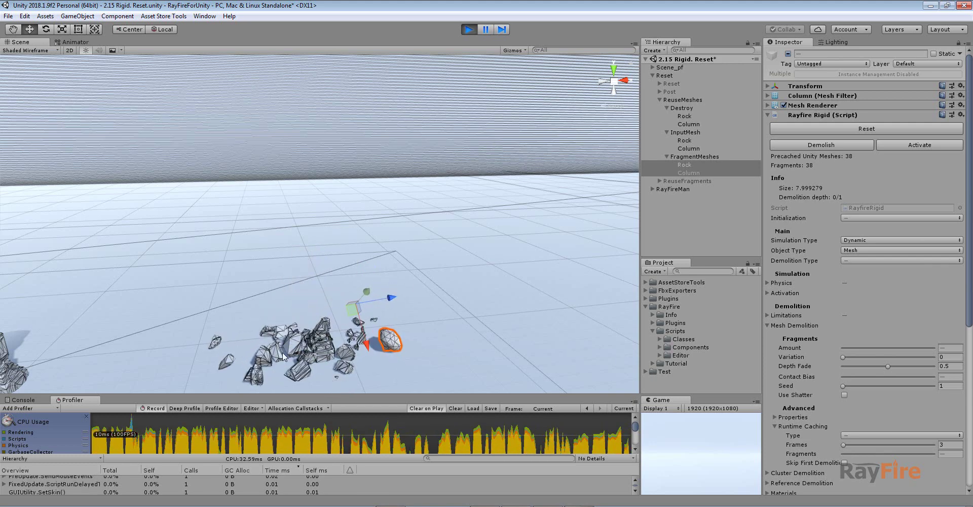
click(469, 29)
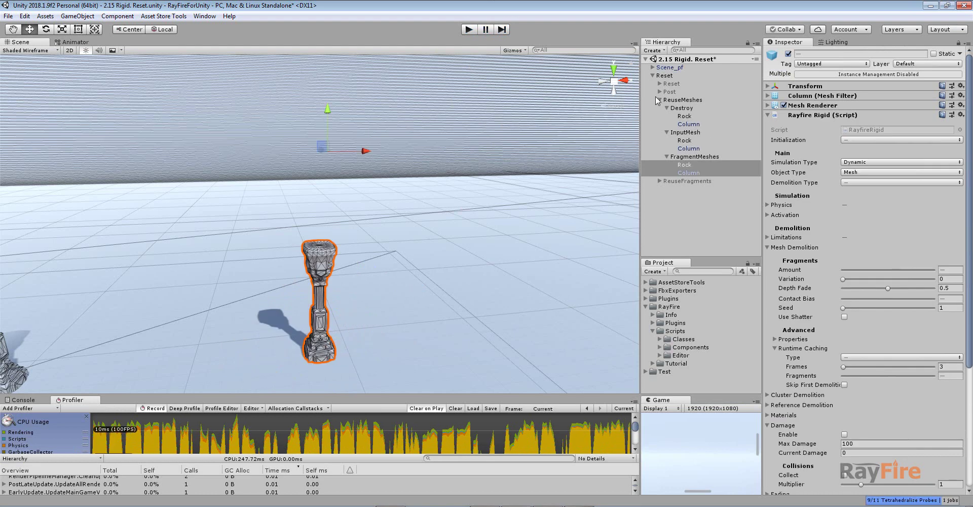
- Deactivate the ReuseMeshes object and activate the ReuseFragments object in the scene
click(660, 100)
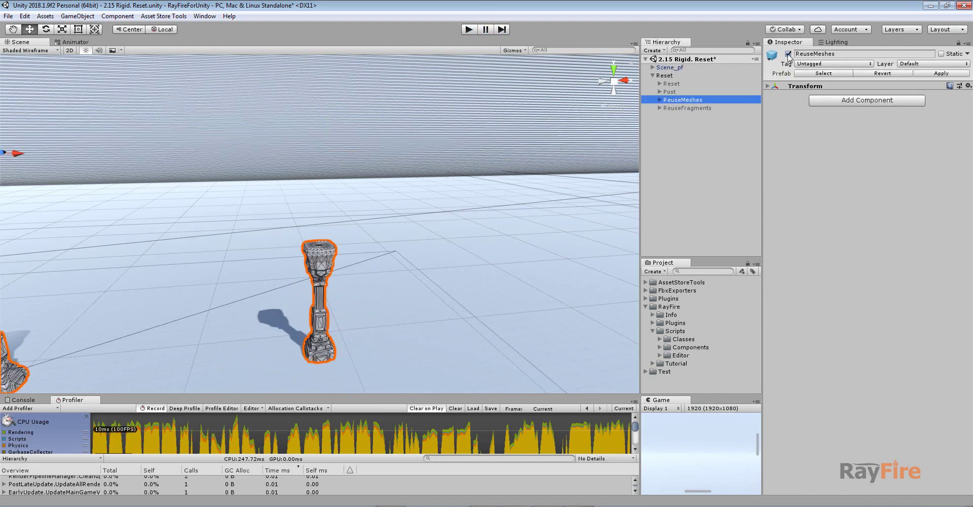
click(788, 53)
click(686, 108)
click(789, 54)
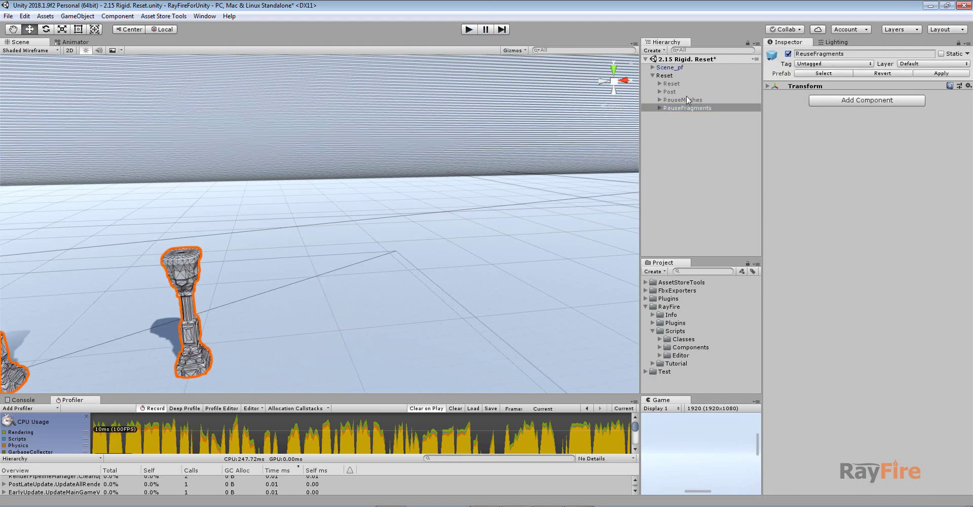
- Examine the Reuse options for Fragments and Mesh on the Column in the Destroy group of ReuseFragments
click(659, 108)
key(f)
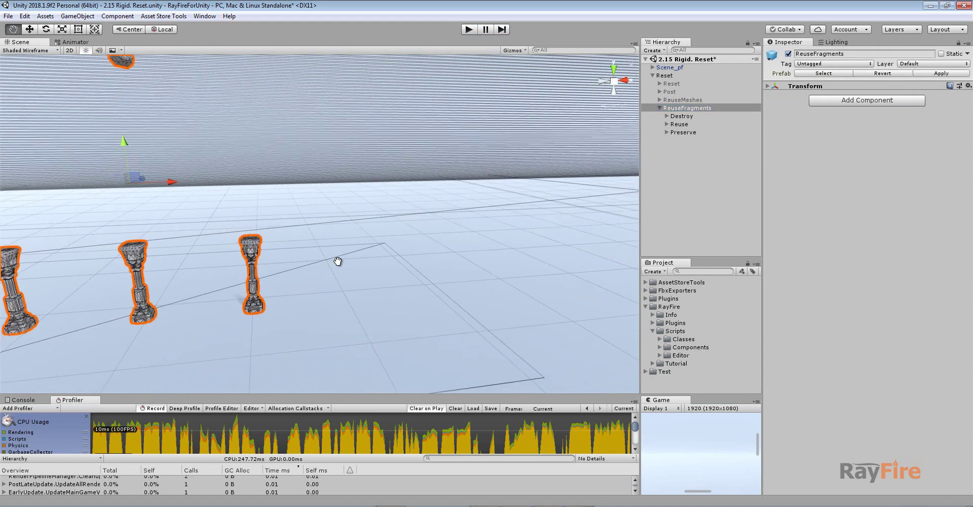
click(690, 117)
click(668, 116)
click(688, 132)
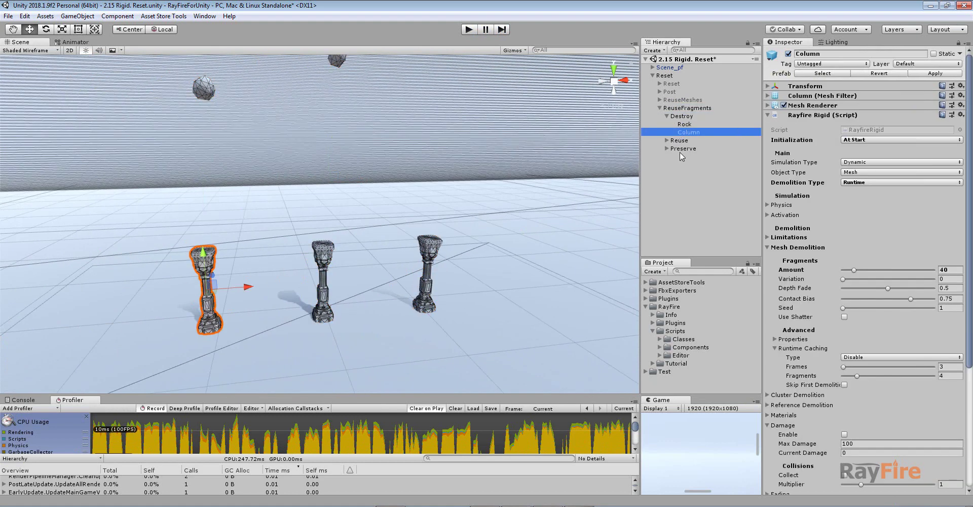
scroll(812, 418, down, 5)
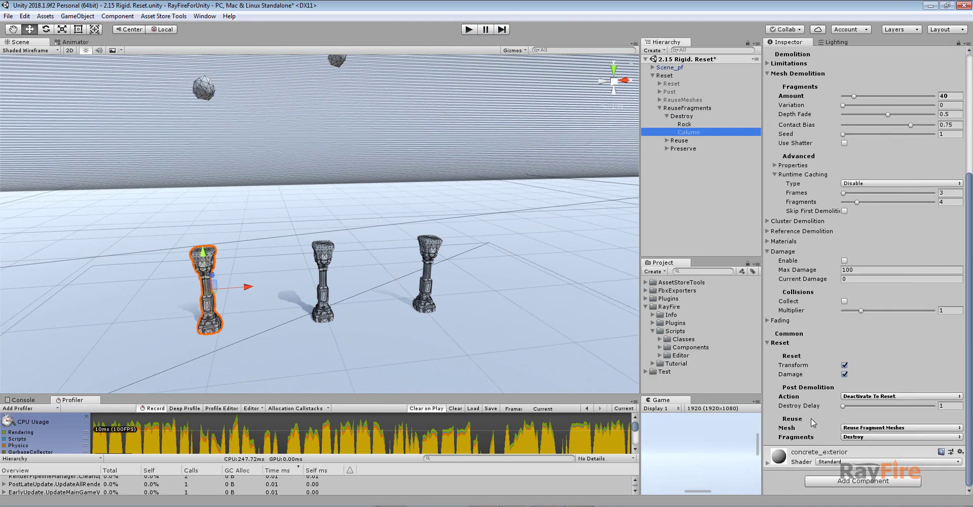
click(854, 438)
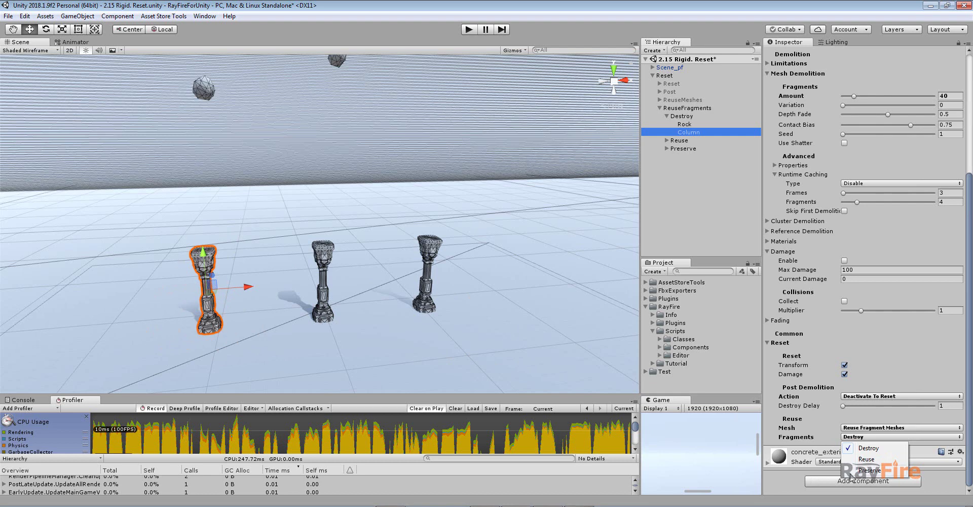
click(863, 429)
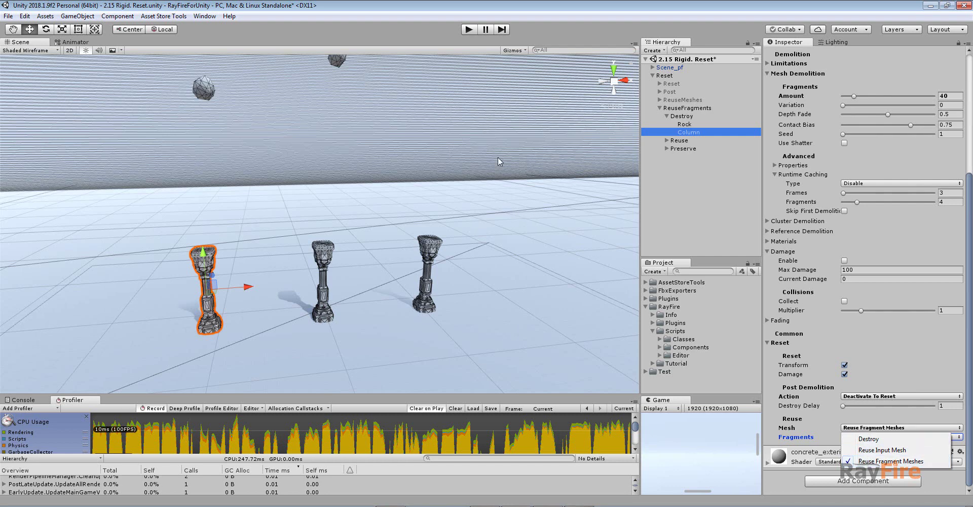
- Try a simulation run by initializing the ReuseFragments Destroy group's Rock, check its Column, and stop play mode
key(ctrl+p)
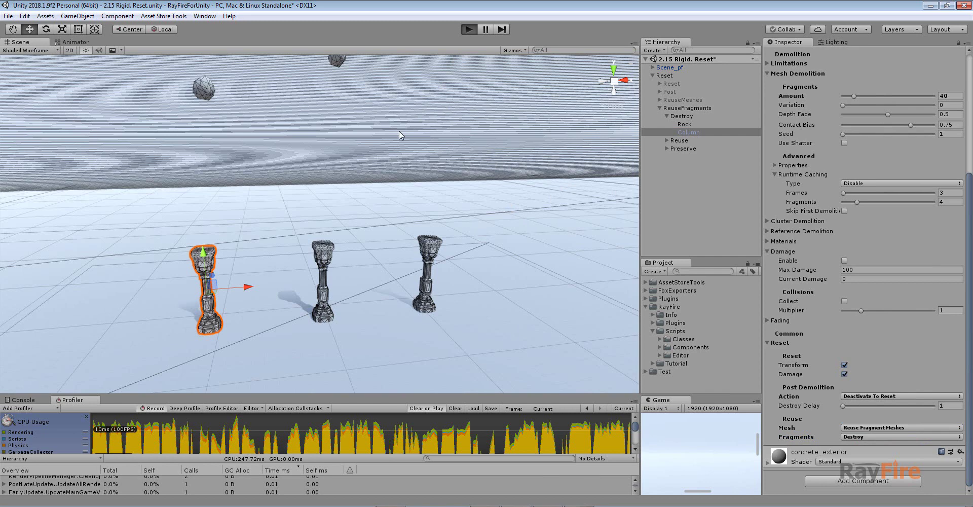
click(206, 95)
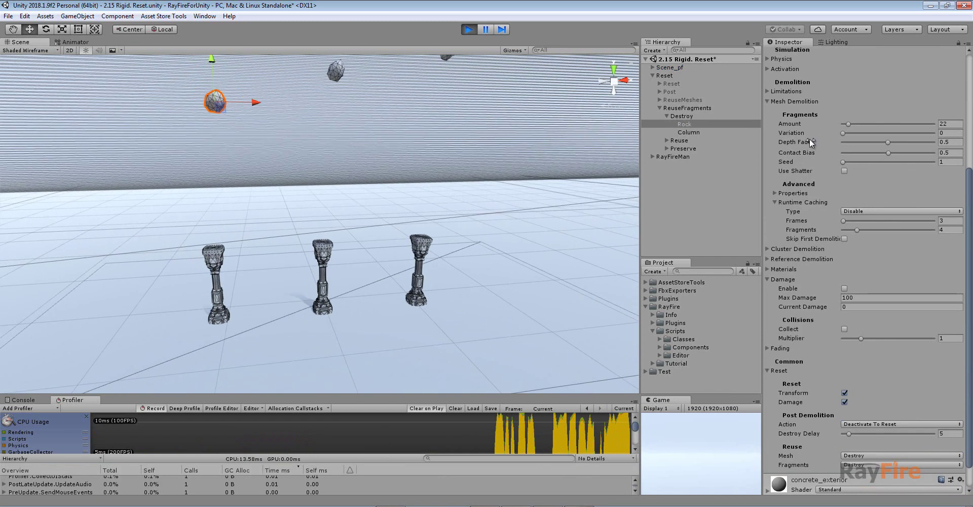
scroll(855, 121, up, 5)
click(839, 131)
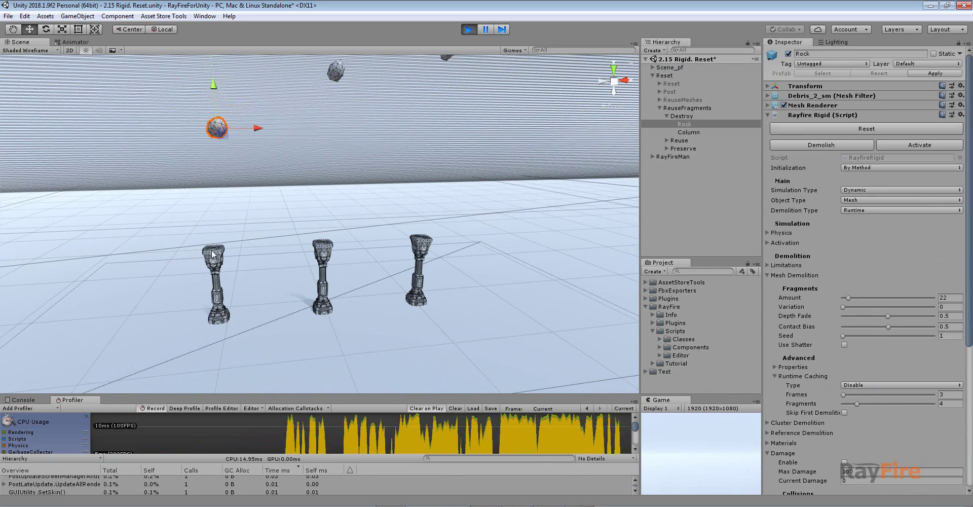
click(217, 284)
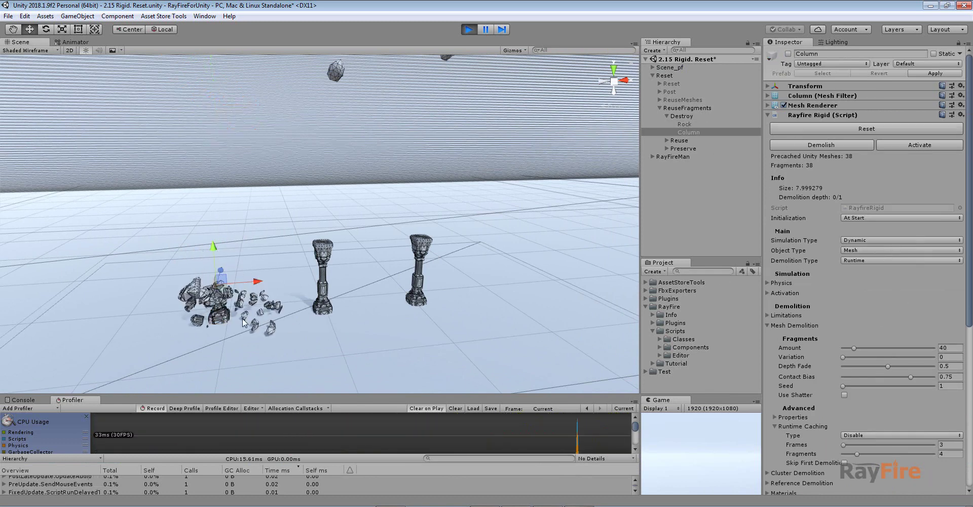
click(469, 29)
- Set the Demolition Type to None for the Rocks in the Destroy, Reuse and Preserve groups
right_drag(203, 284, 202, 237)
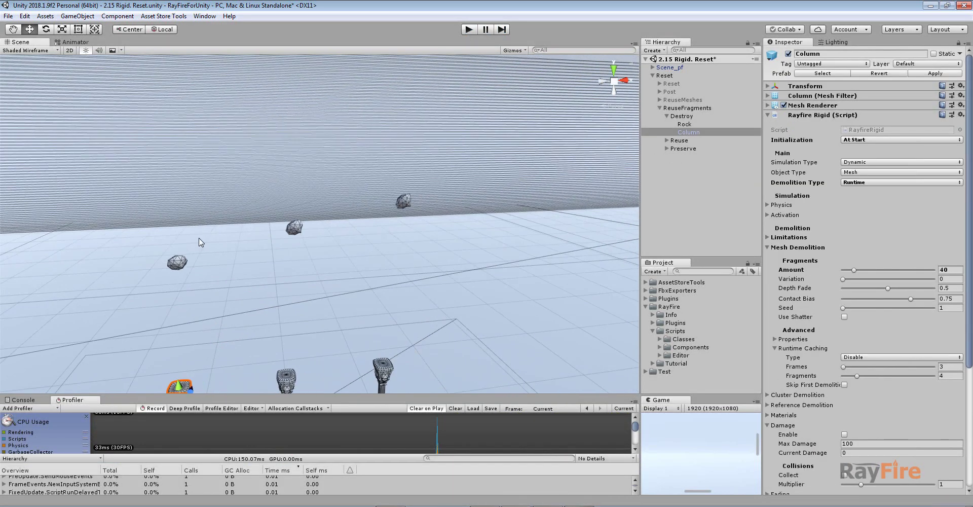
click(179, 263)
shift+click(294, 227)
shift+click(405, 203)
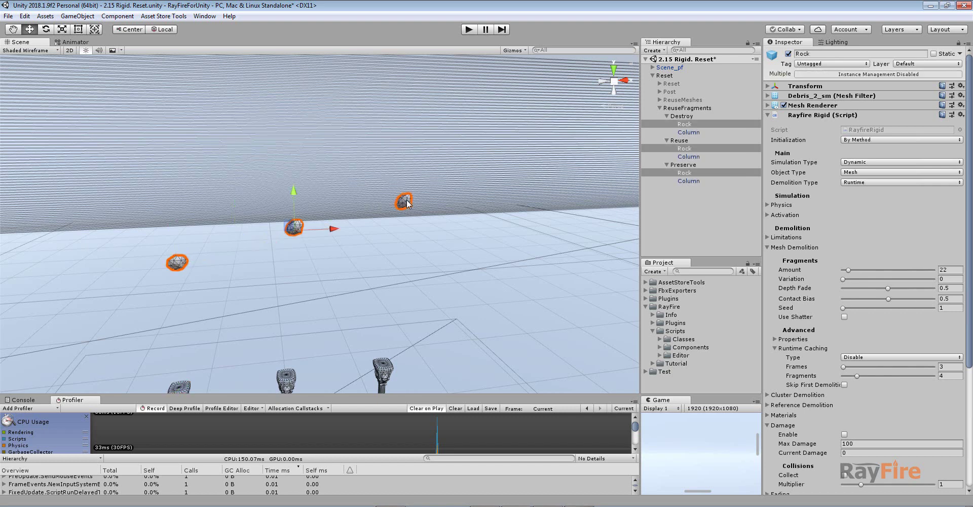
click(902, 182)
click(857, 188)
- Run the simulation again and initialize the Rock above the Destroy group's Column in ReuseFragments
middle_drag(312, 259, 336, 157)
click(242, 259)
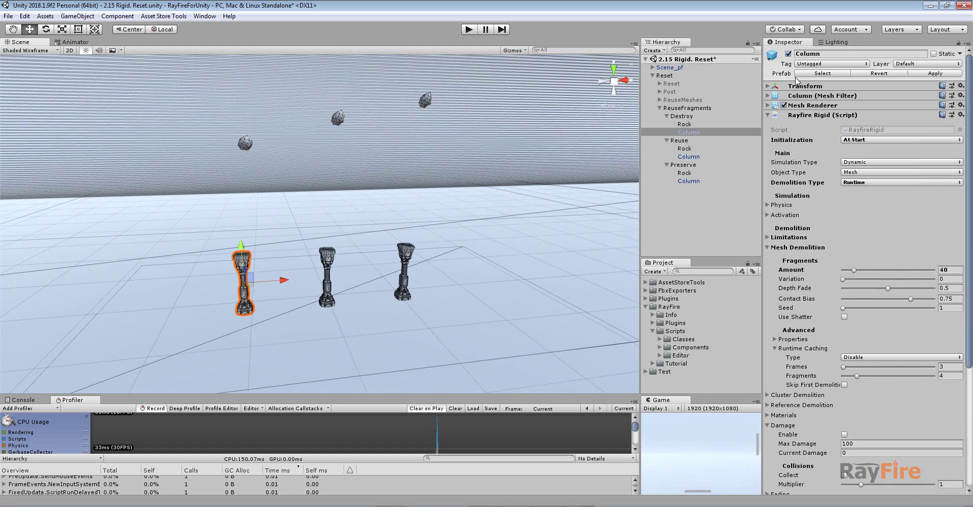
click(469, 29)
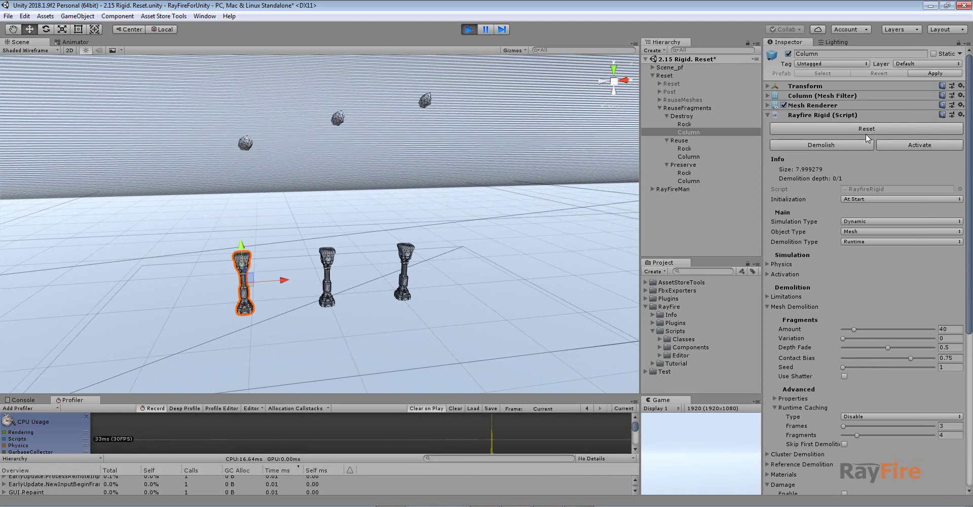
click(246, 143)
click(828, 128)
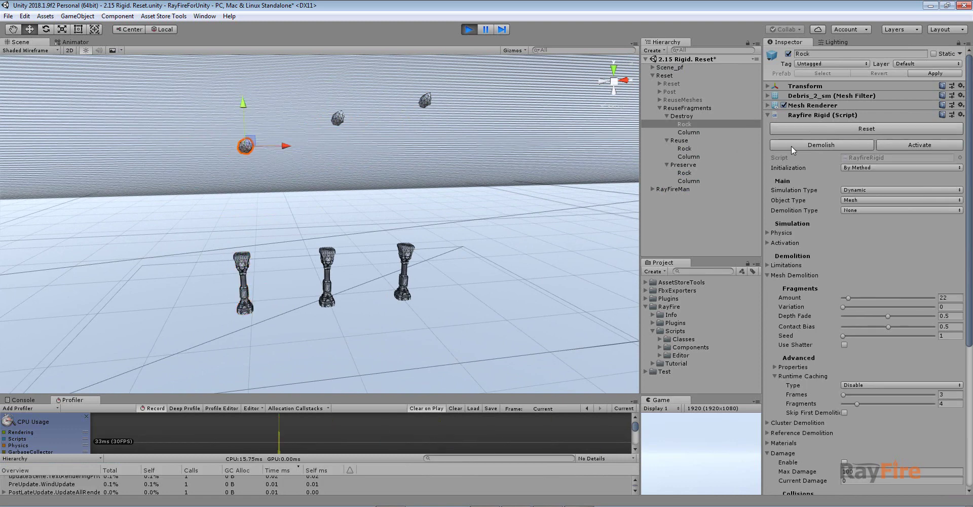
- Select the demolished Column of the Destroy group and check its Reset and Reuse properties
right_drag(284, 293, 294, 271)
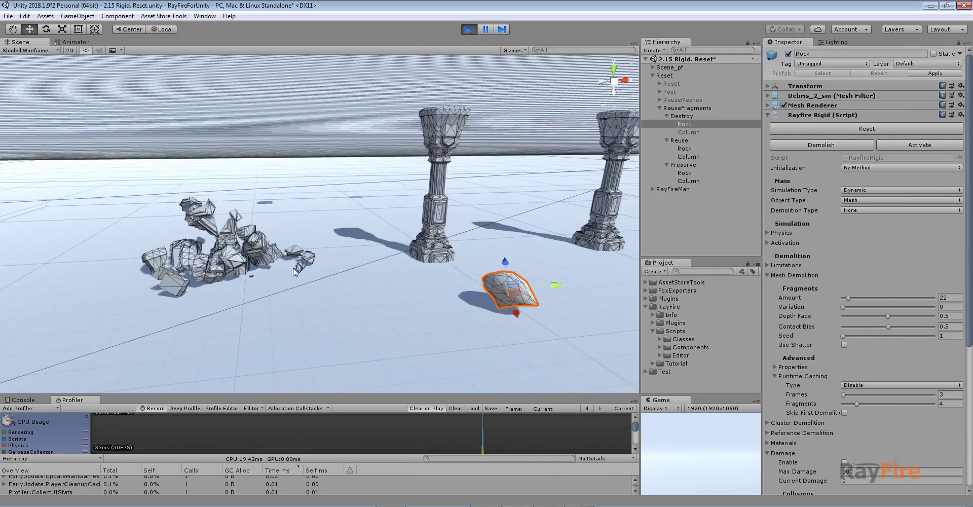
click(690, 132)
scroll(883, 411, down, 5)
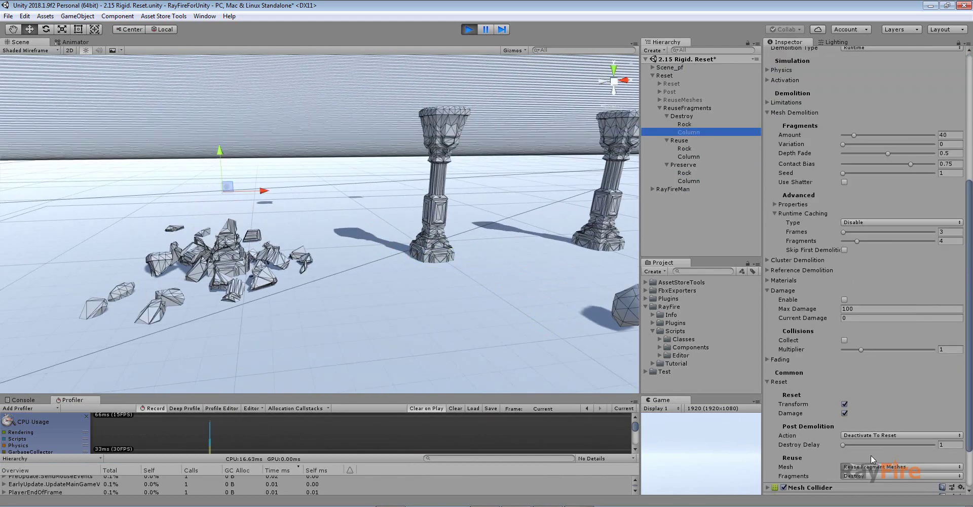
- Select the Destroy group's Rock and Column together and reset both to repeat the demolition
scroll(479, 220, down, 4)
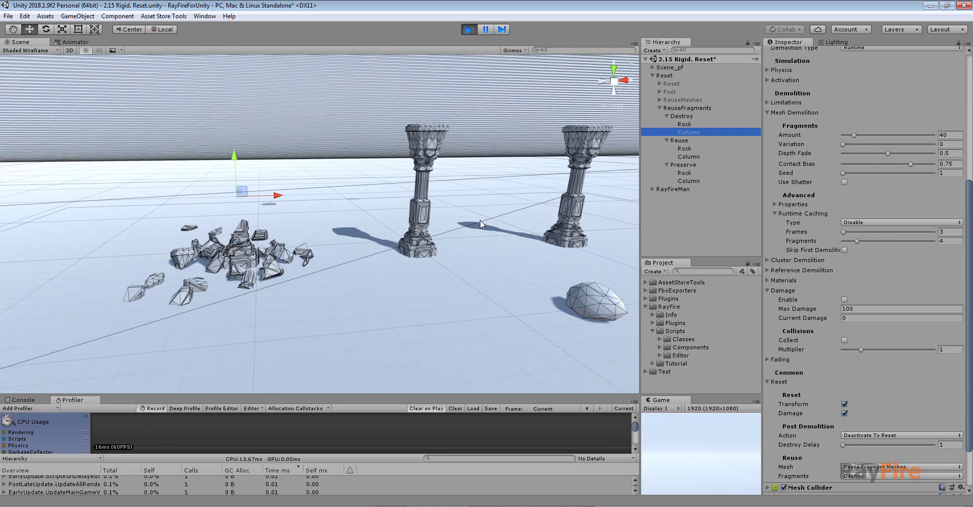
scroll(851, 147, up, 6)
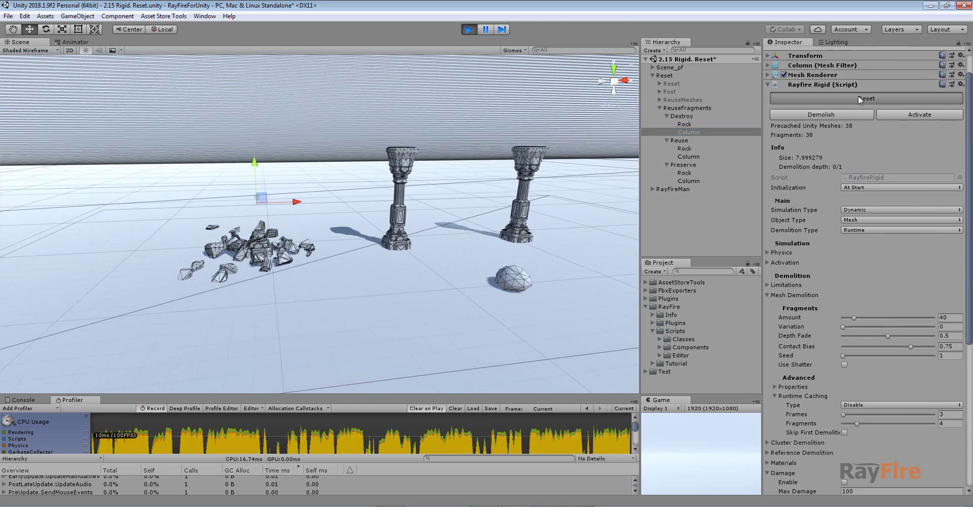
click(689, 125)
shift+click(688, 132)
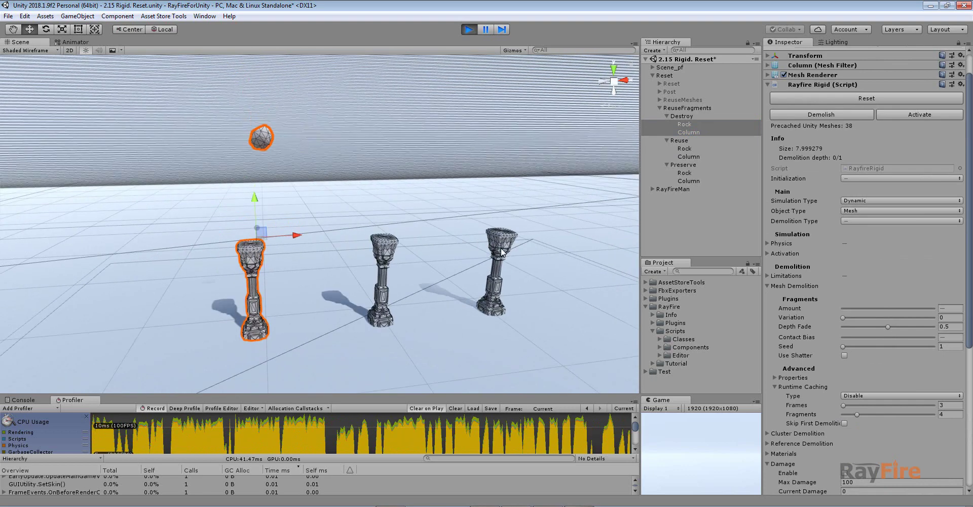
scroll(370, 327, up, 5)
middle_drag(370, 327, 384, 251)
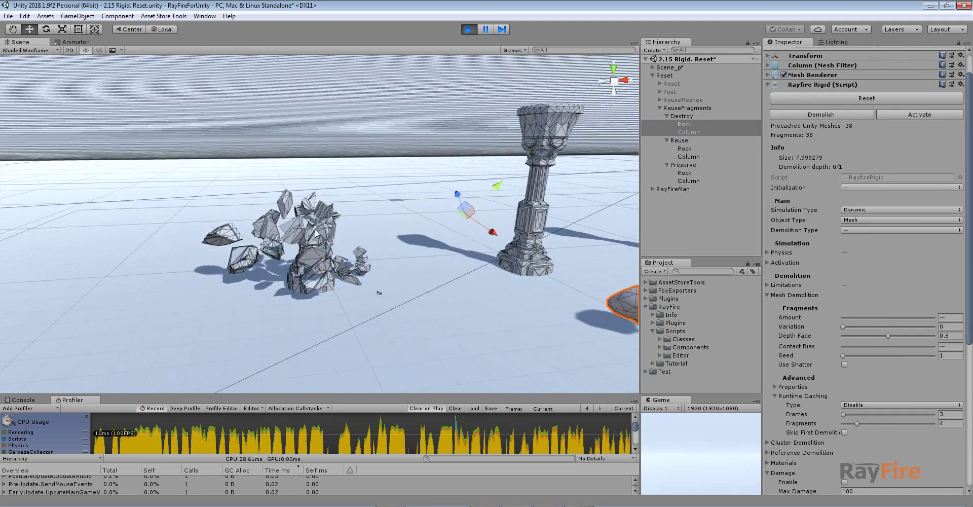
- Check the shared Reset properties of the Destroy group's Rock and Column, and reset both several more times
scroll(842, 449, down, 3)
scroll(842, 449, down, 5)
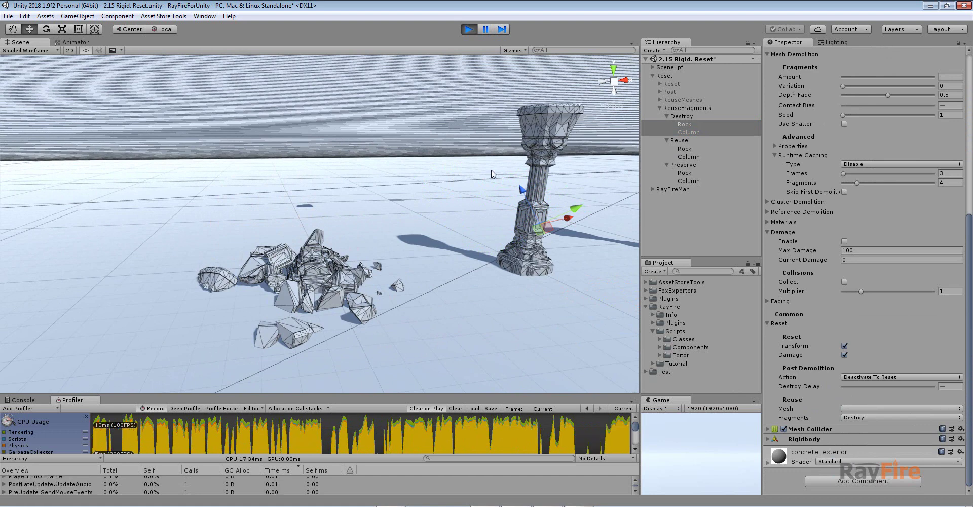
scroll(854, 90, up, 5)
scroll(854, 90, up, 3)
click(881, 129)
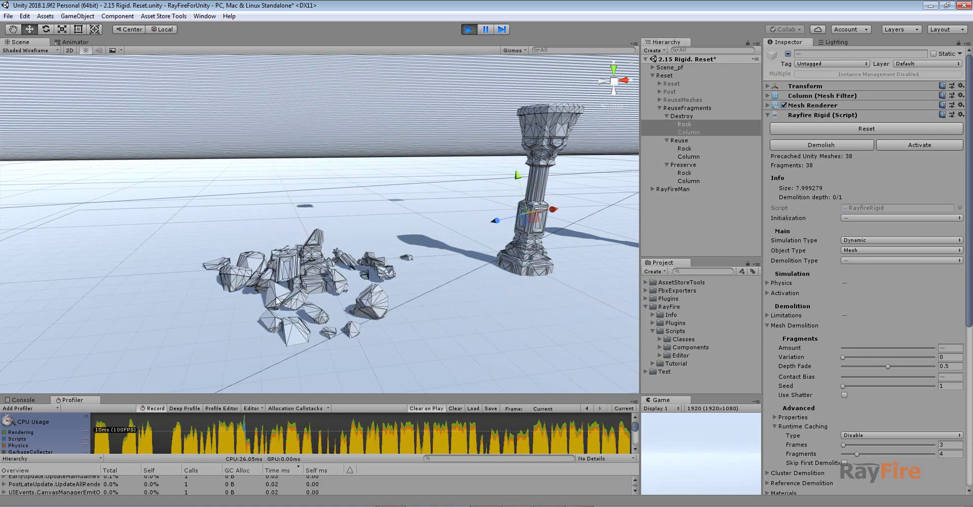
click(826, 129)
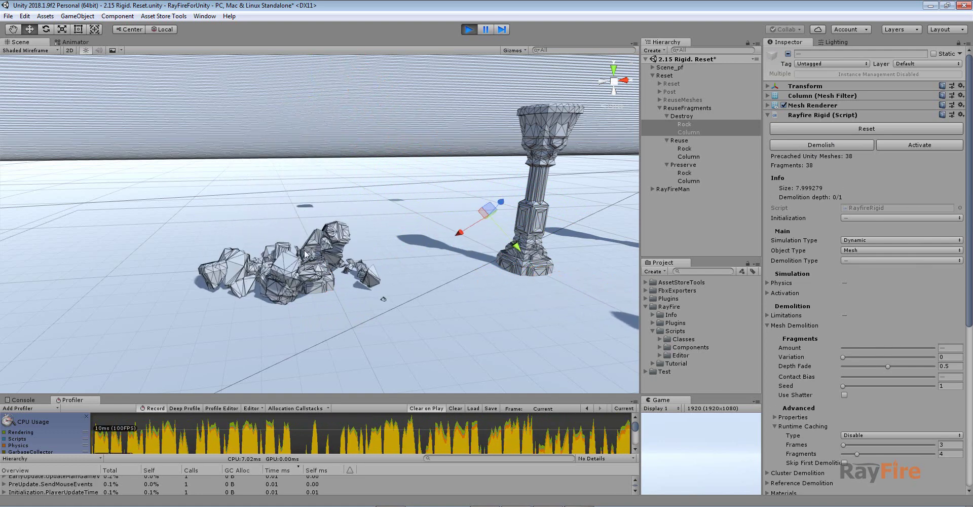
click(816, 130)
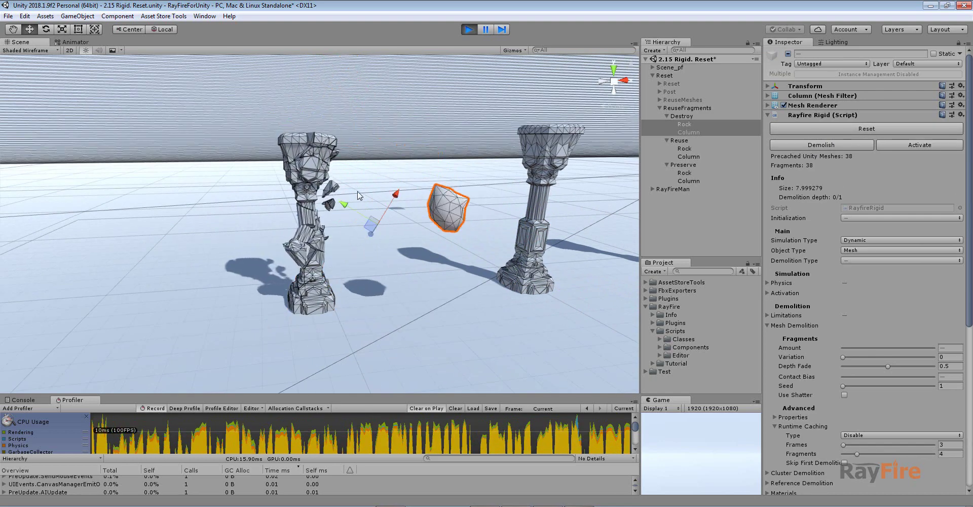
- Select the Reuse group's Column and check its Mesh and Fragments reuse options
scroll(540, 125, up, 3)
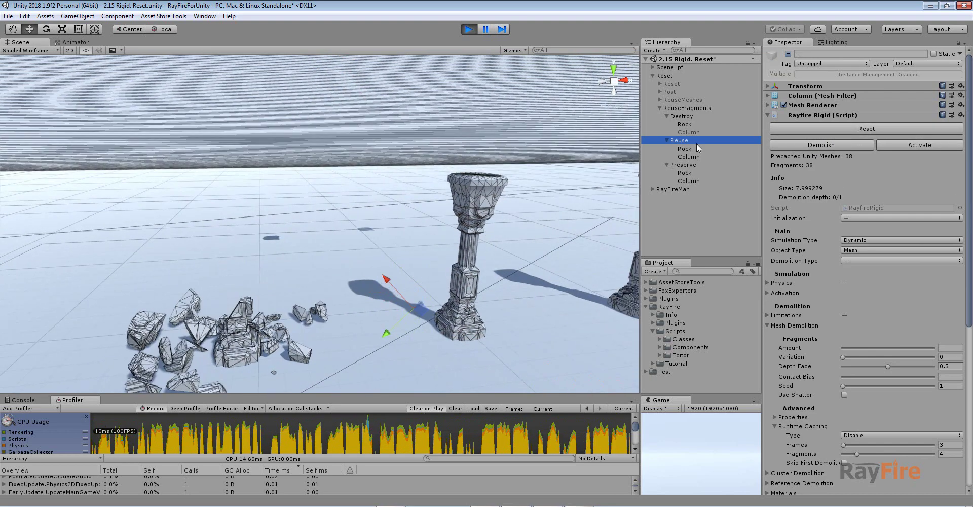
click(689, 156)
scroll(872, 433, down, 5)
scroll(866, 441, down, 5)
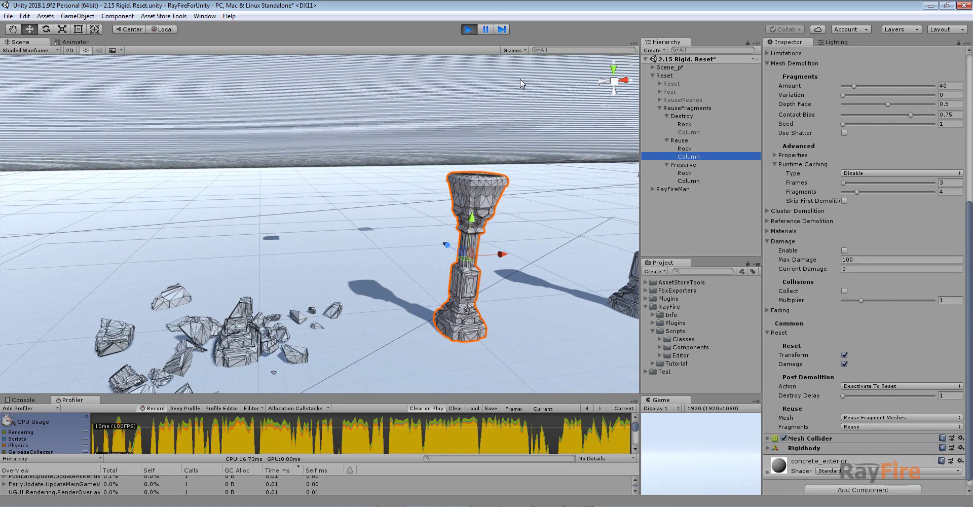
- Restart the simulation and initialize the Rock above the Reuse group's Column
click(469, 29)
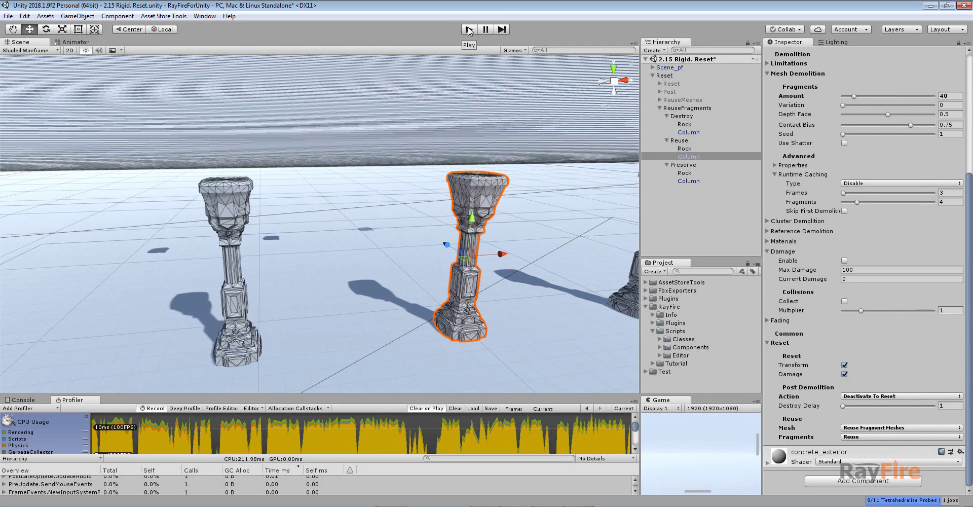
click(469, 29)
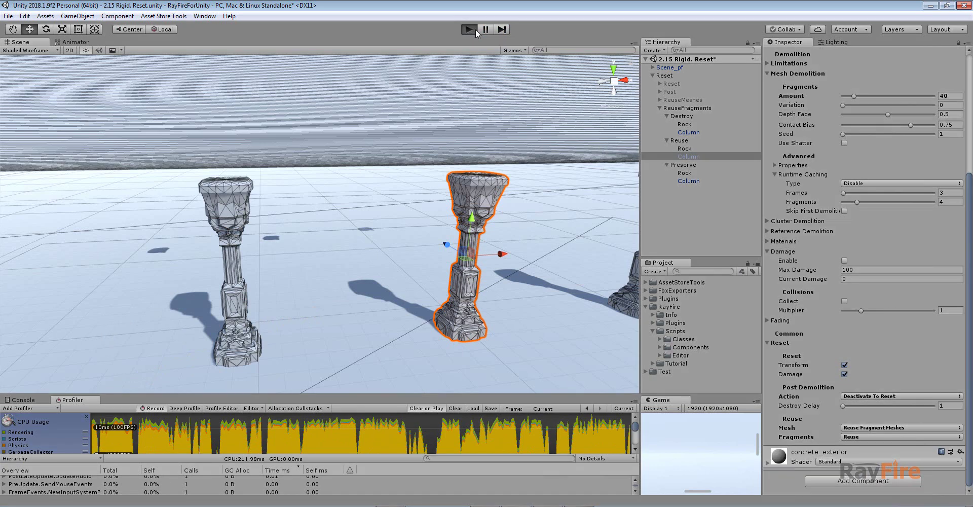
click(684, 148)
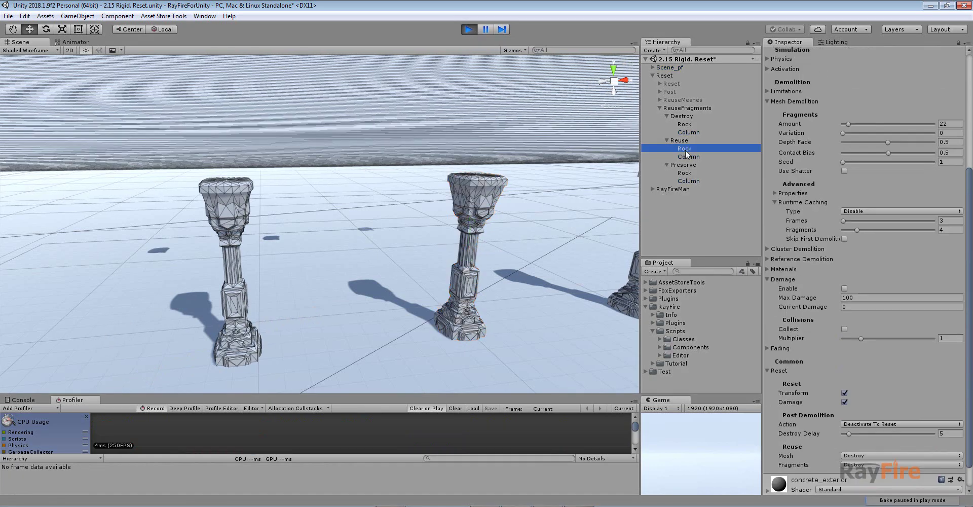
click(852, 128)
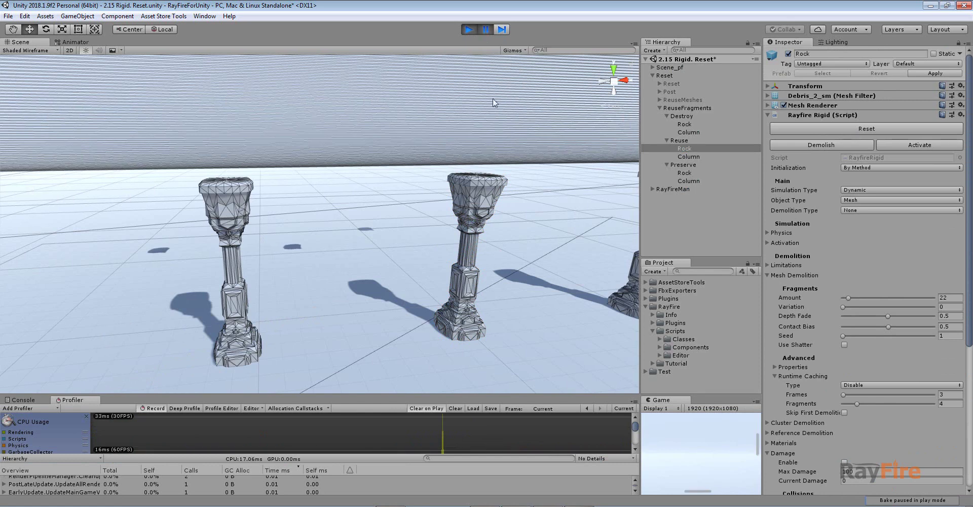
- Select the Reuse group's Column and collapse its Mesh Demolition and Damage sections to examine the Reset properties
click(485, 201)
key(f)
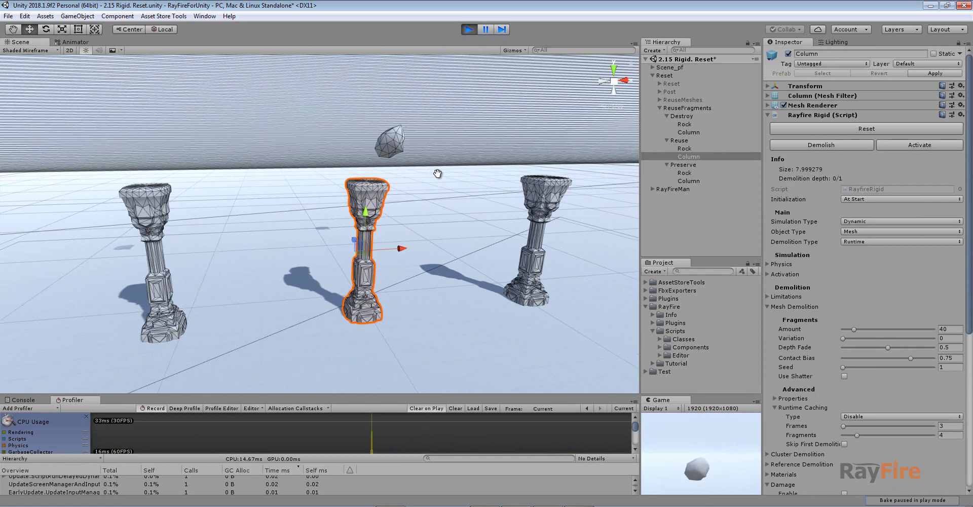
scroll(398, 178, up, 3)
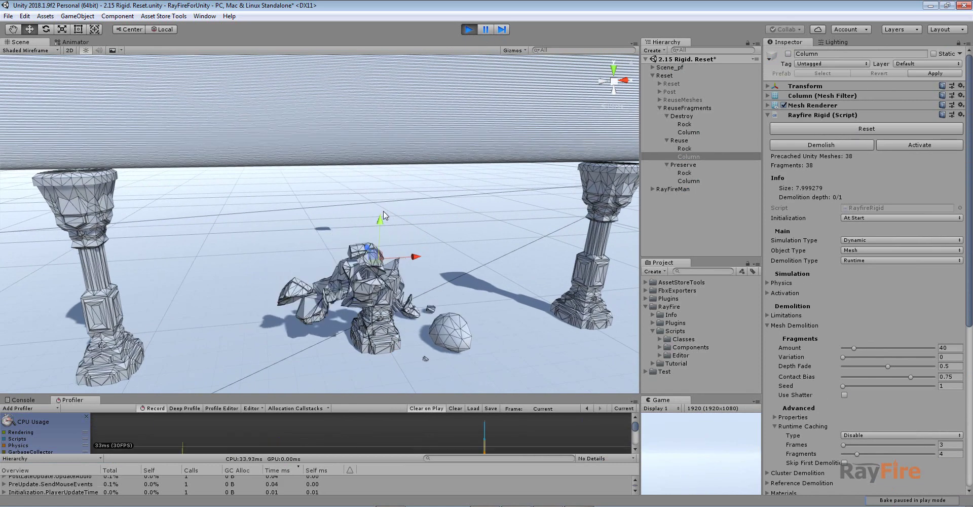
scroll(425, 256, down, 2)
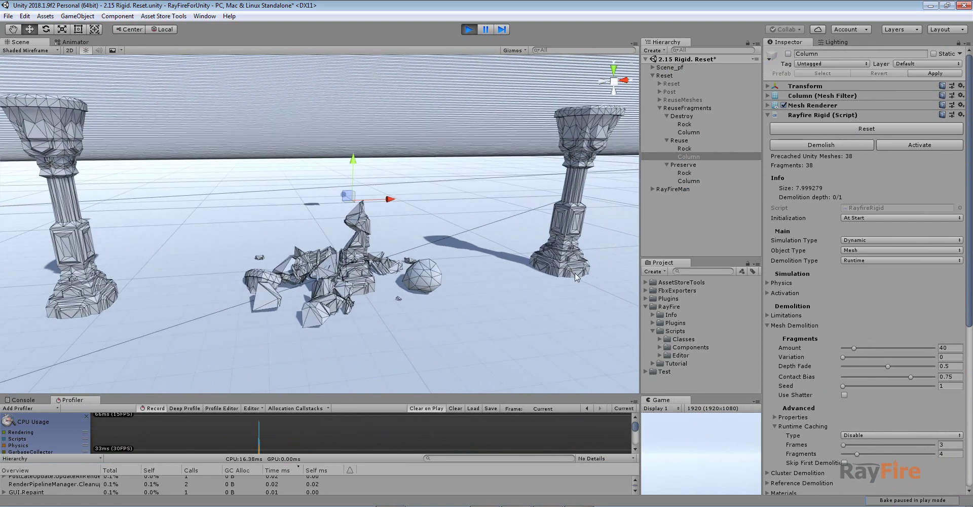
scroll(847, 412, down, 4)
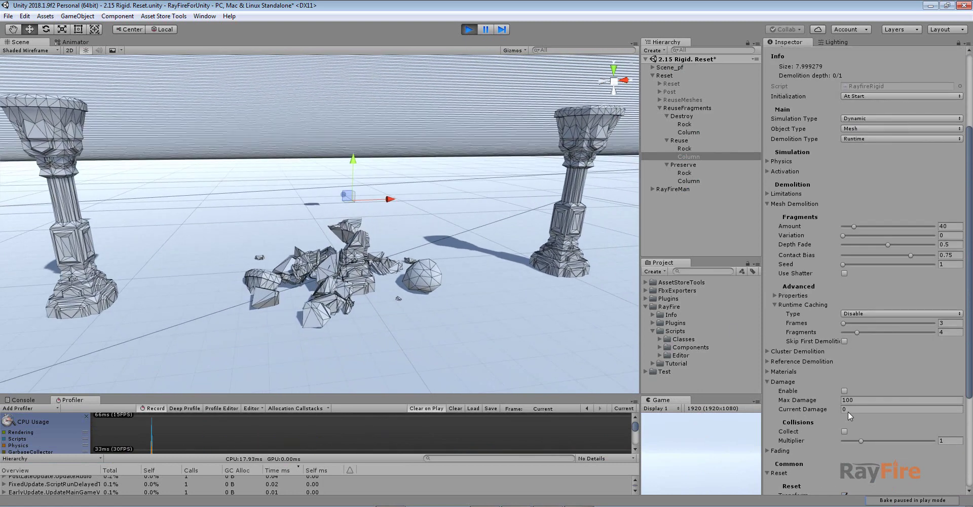
click(767, 204)
click(768, 245)
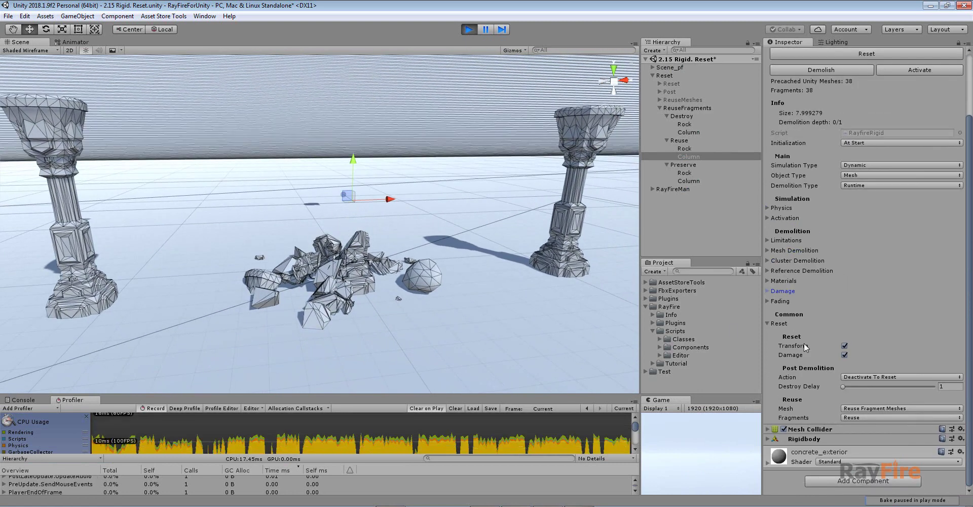
scroll(847, 173, up, 3)
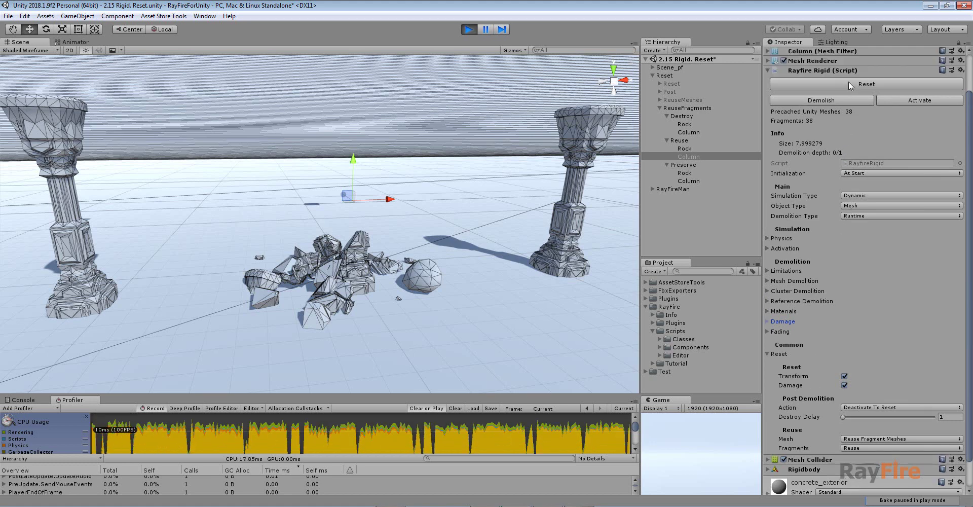
- Reset the Reuse group's Column, and reset its Rock to demolish the column again
click(850, 83)
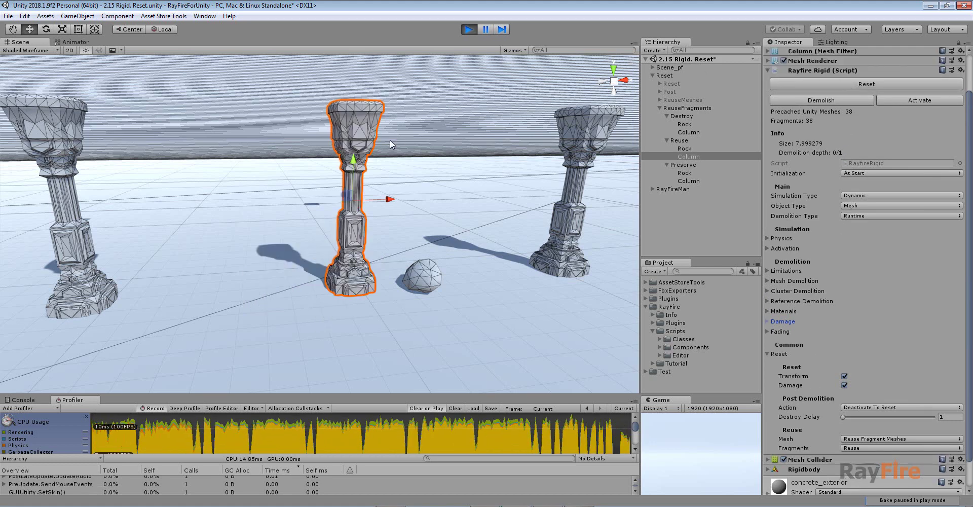
middle_drag(390, 140, 451, 300)
click(413, 303)
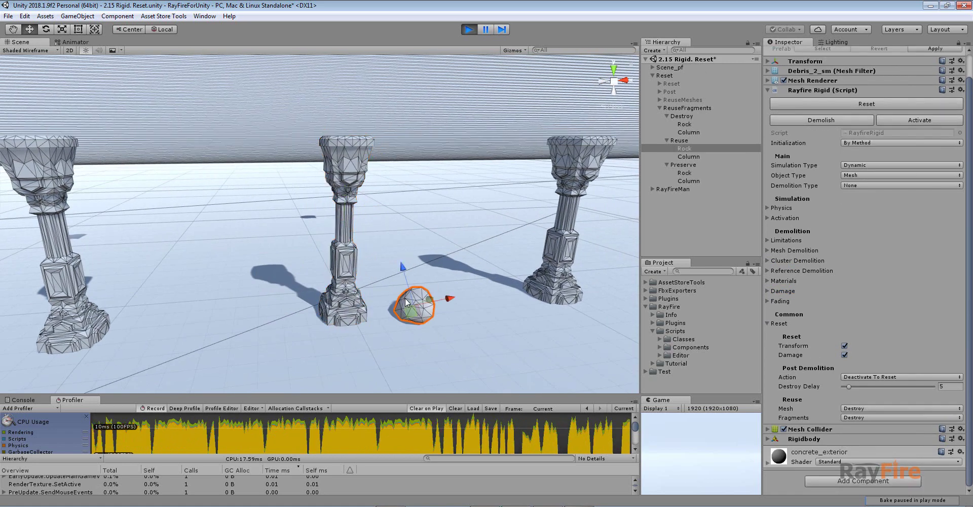
click(798, 105)
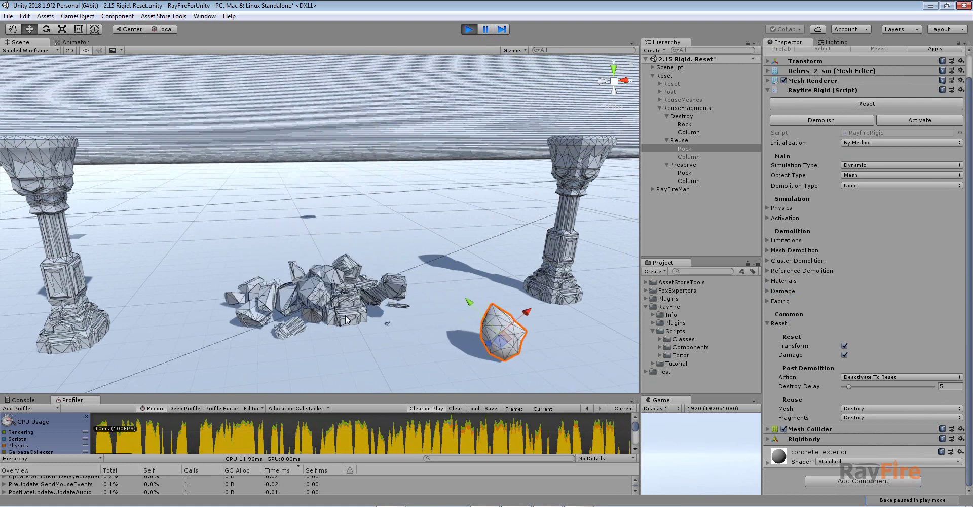
- Examine a Reuse column fragment and the list of fragments stored in Column_root under RayFireMan
click(269, 314)
scroll(704, 178, up, 10)
click(660, 205)
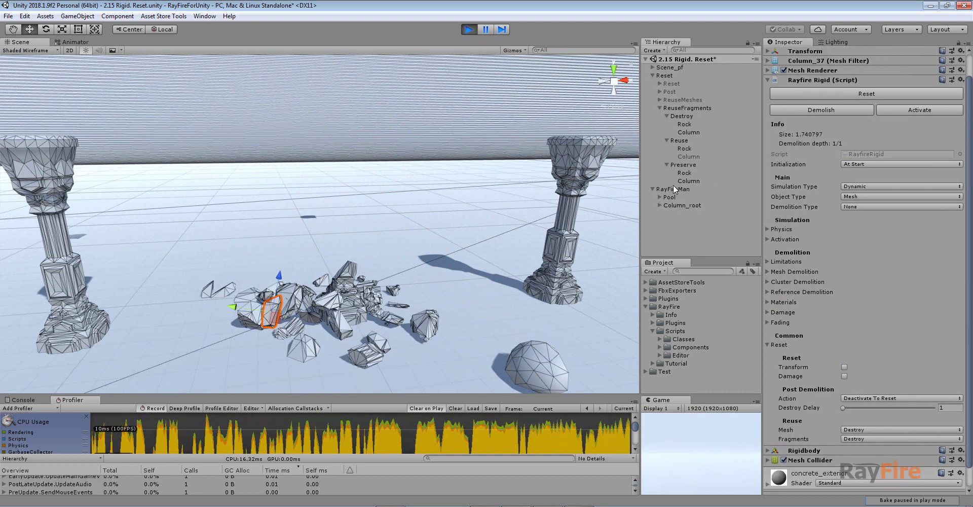
click(660, 205)
click(681, 206)
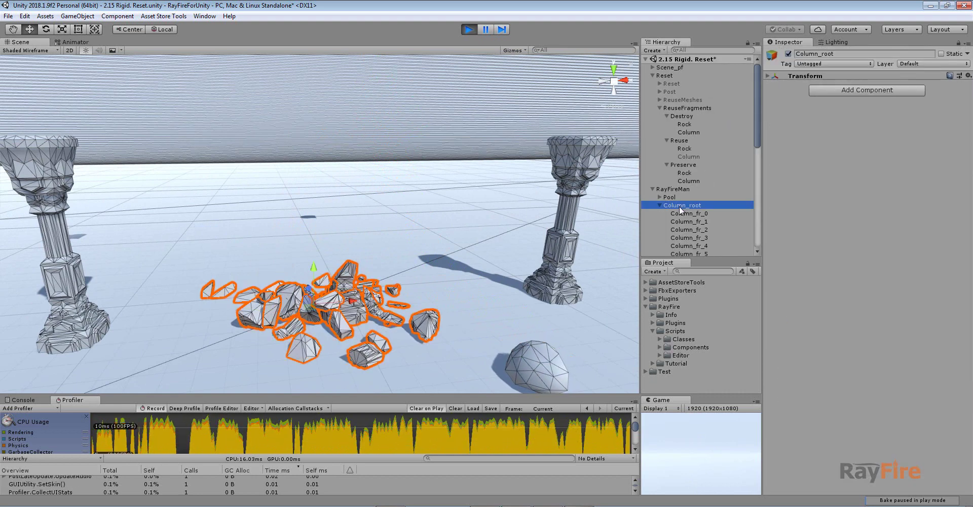
scroll(683, 217, down, 4)
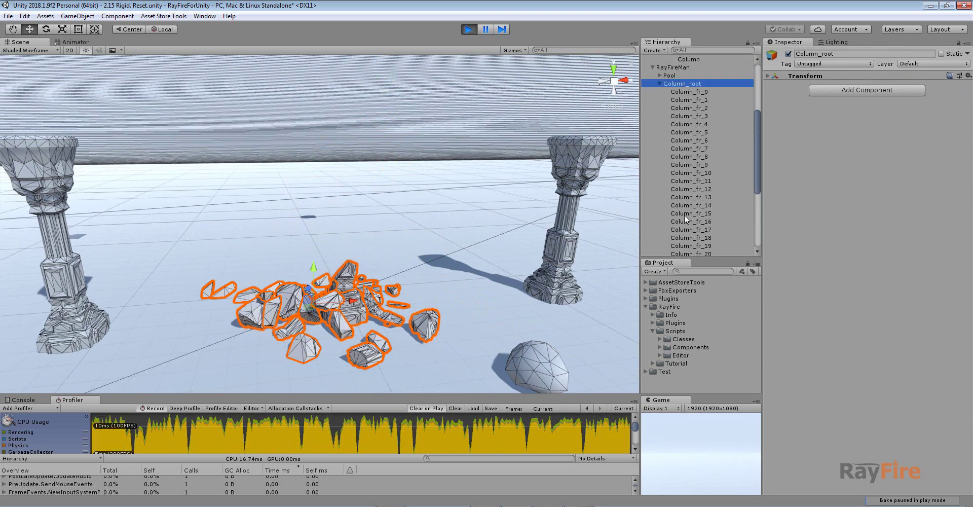
scroll(685, 209, up, 2)
click(659, 144)
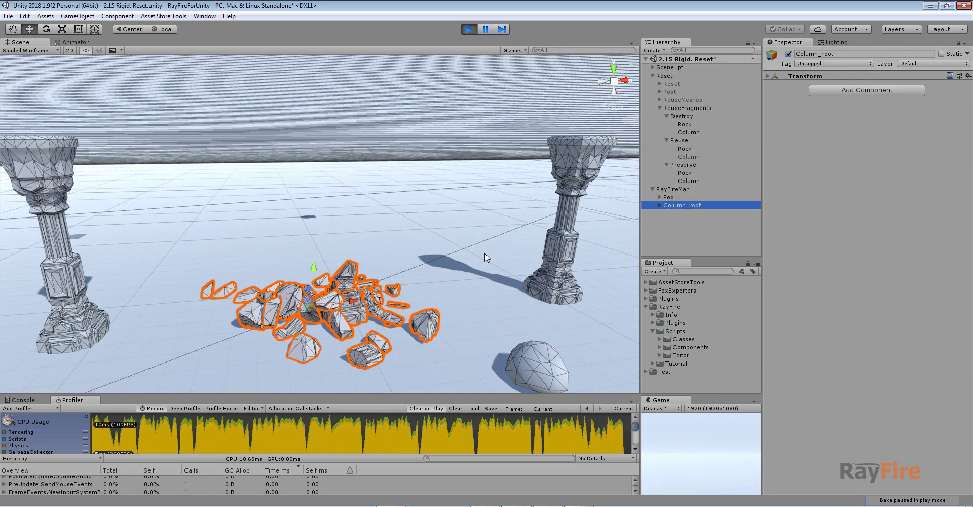
- Reset the Reuse group's Rock and Column together, and check Column_root before resuming the paused simulation
click(687, 156)
ctrl+click(685, 149)
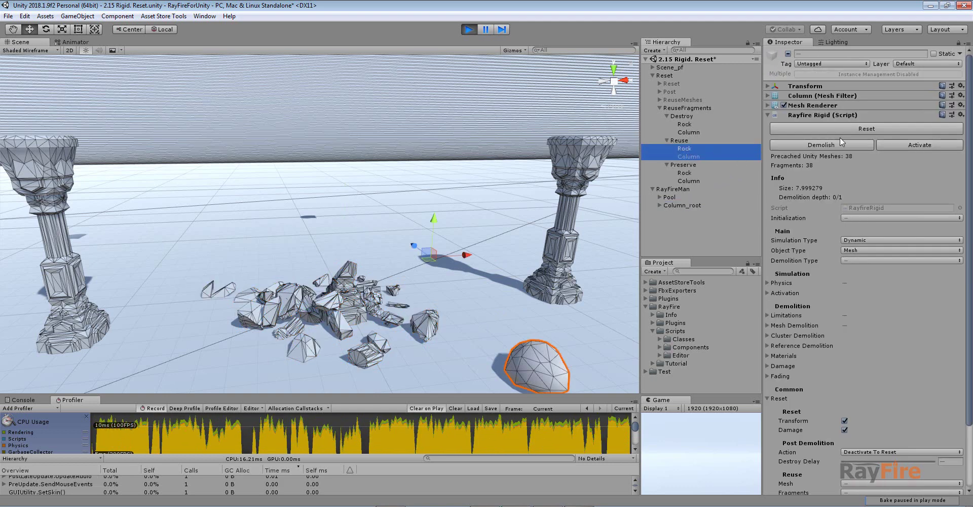
click(841, 130)
click(676, 205)
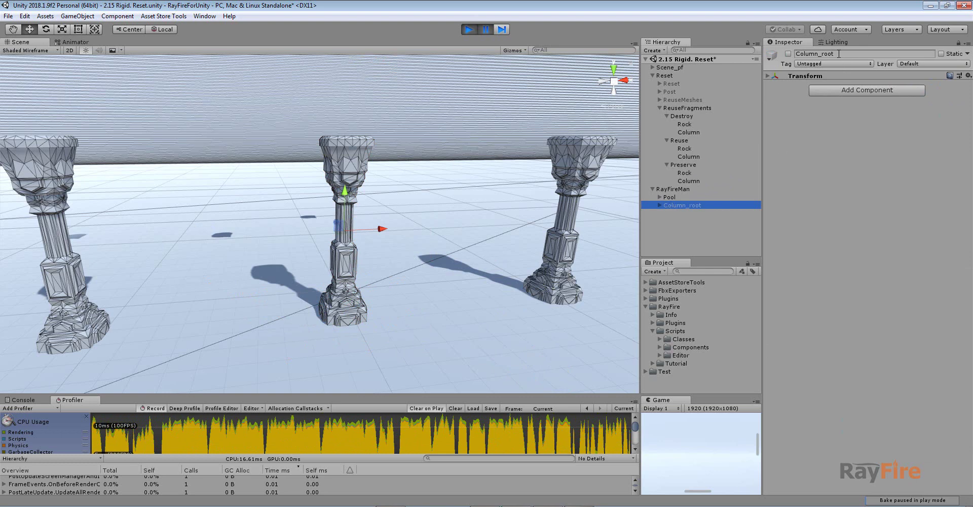
scroll(490, 133, down, 5)
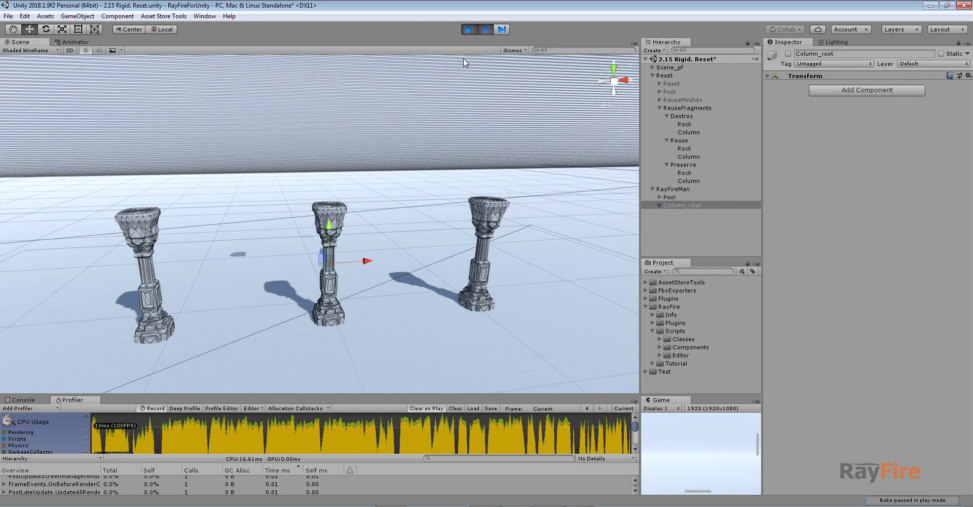
click(487, 29)
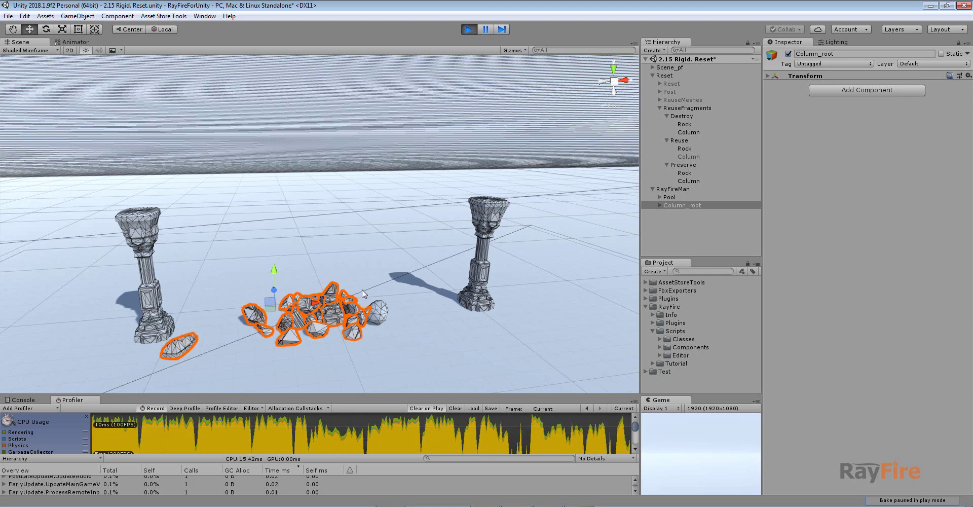
- Select the Preserve group's Column and check its Mesh and Fragments reuse options
middle_drag(385, 239, 317, 207)
click(378, 191)
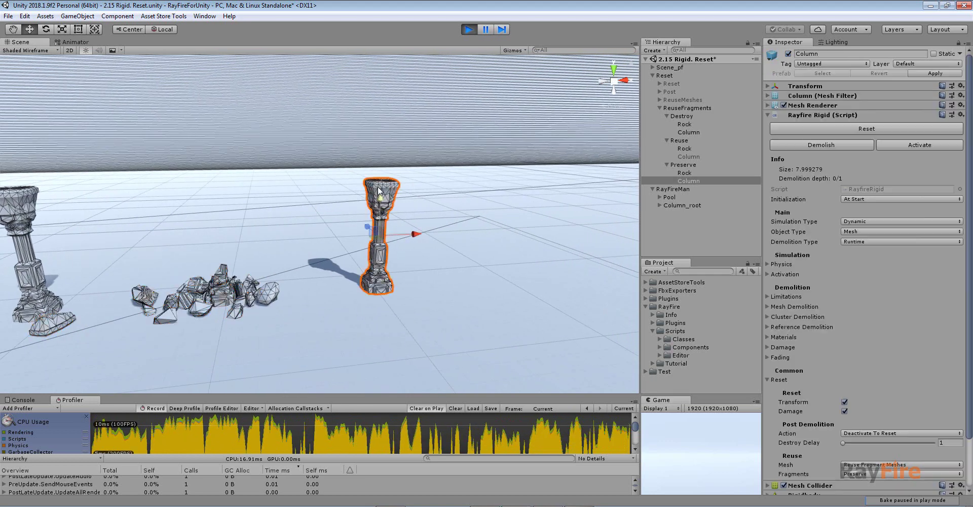
scroll(862, 436, down, 5)
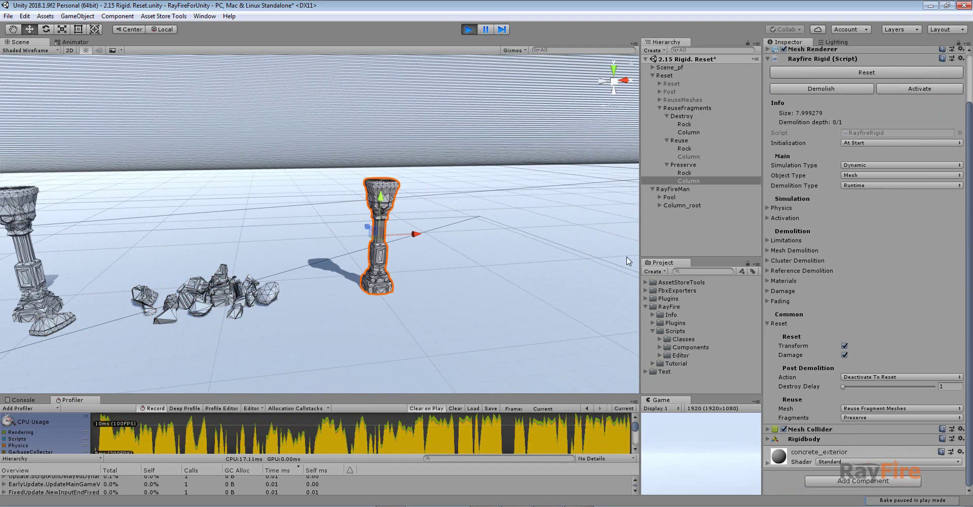
- Initialize the Rock above the Preserve group's Column to demolish it
middle_drag(452, 163, 439, 239)
middle_drag(471, 123, 459, 156)
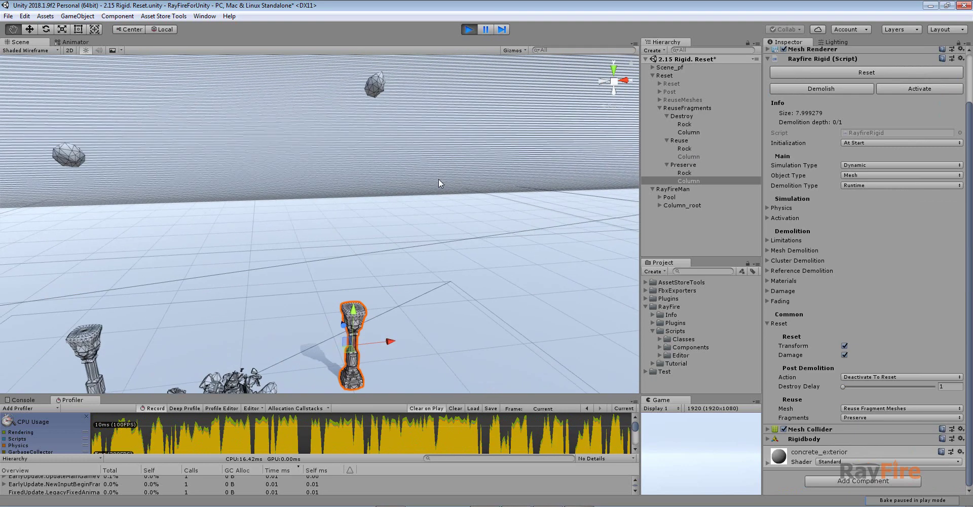
click(376, 84)
click(830, 123)
middle_drag(405, 340, 403, 258)
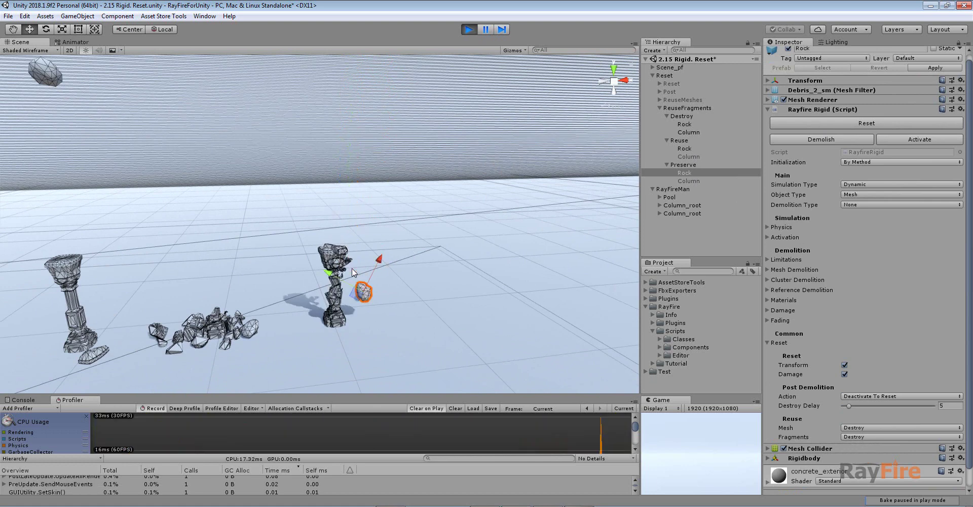
- Reset the Preserve group's Rock and Column together, and check a preserved Column fragment's Rigid properties before stopping the simulation
ctrl+click(689, 181)
click(852, 124)
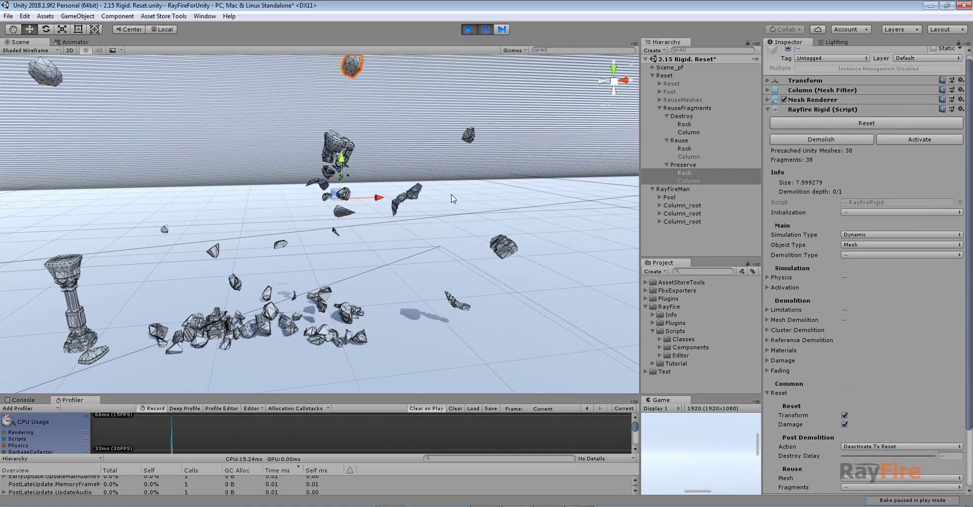
click(330, 151)
scroll(824, 417, down, 2)
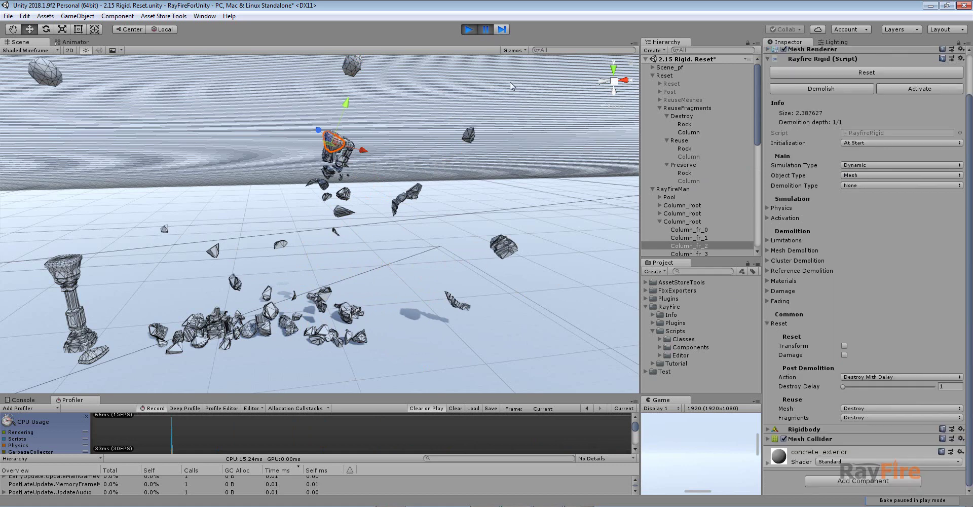
click(467, 29)
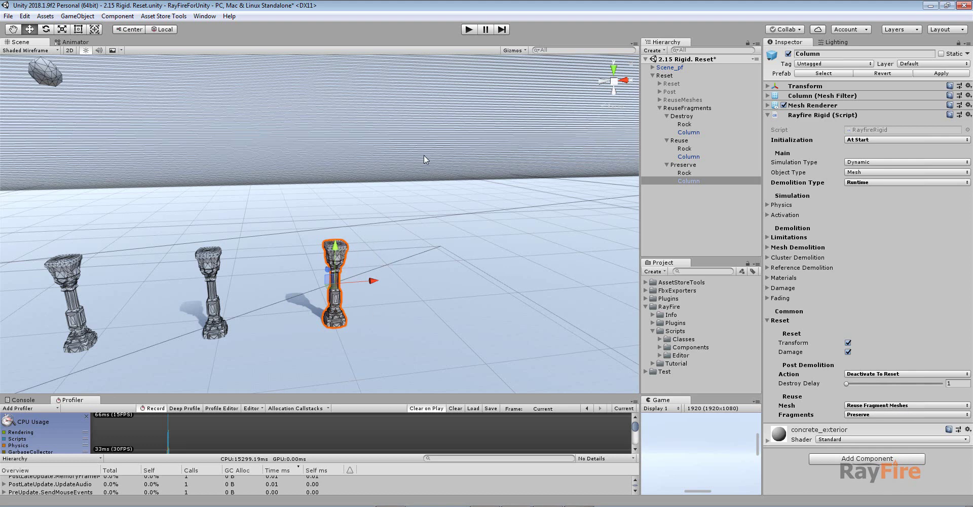
- Run the scene again and initialize the Rock above the Preserve group's Column to demolish it
click(468, 29)
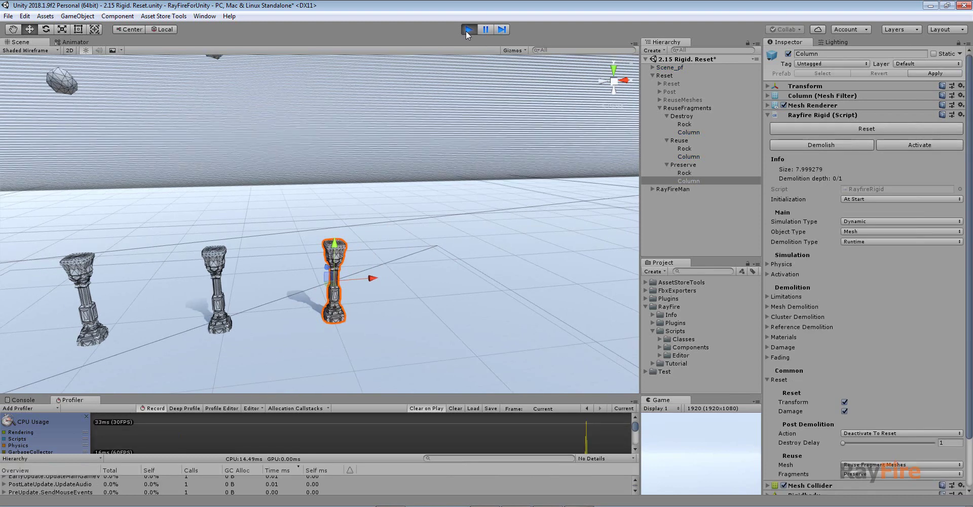
click(336, 106)
click(829, 128)
scroll(364, 291, up, 2)
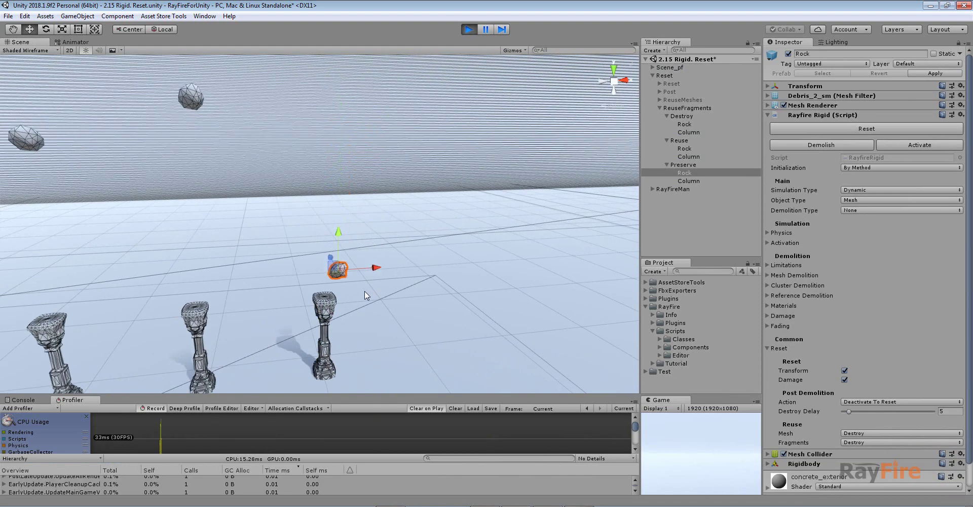
- Reset only the Preserve group's Column twice among its preserved fragments, and stop the simulation
click(700, 180)
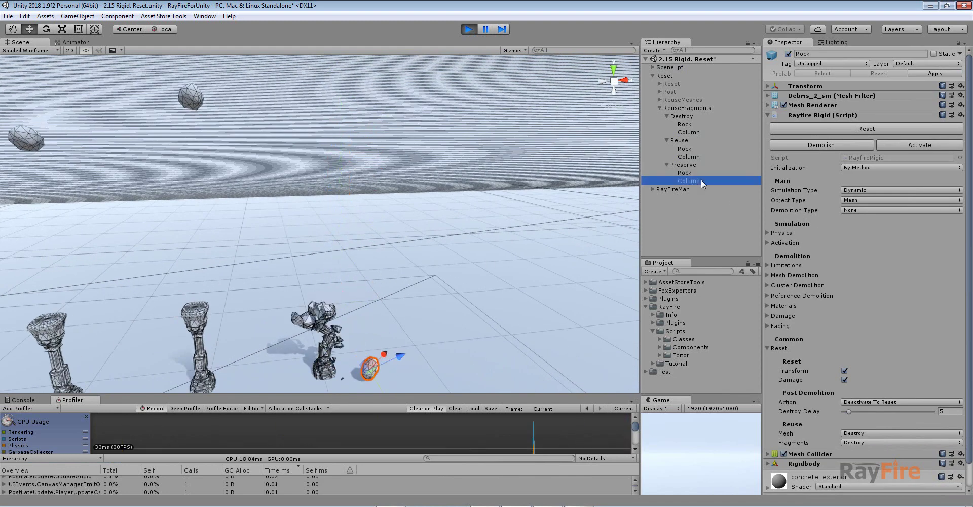
click(821, 126)
click(821, 126)
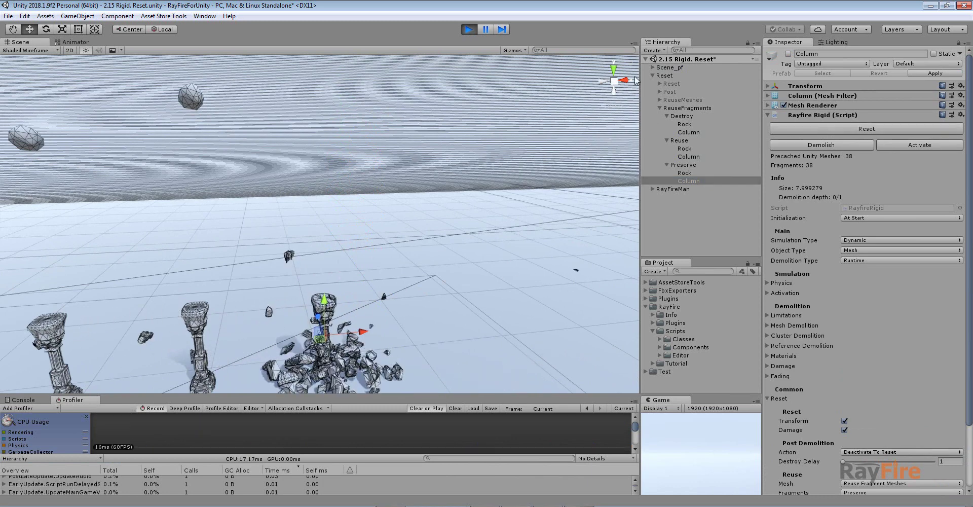
click(469, 29)
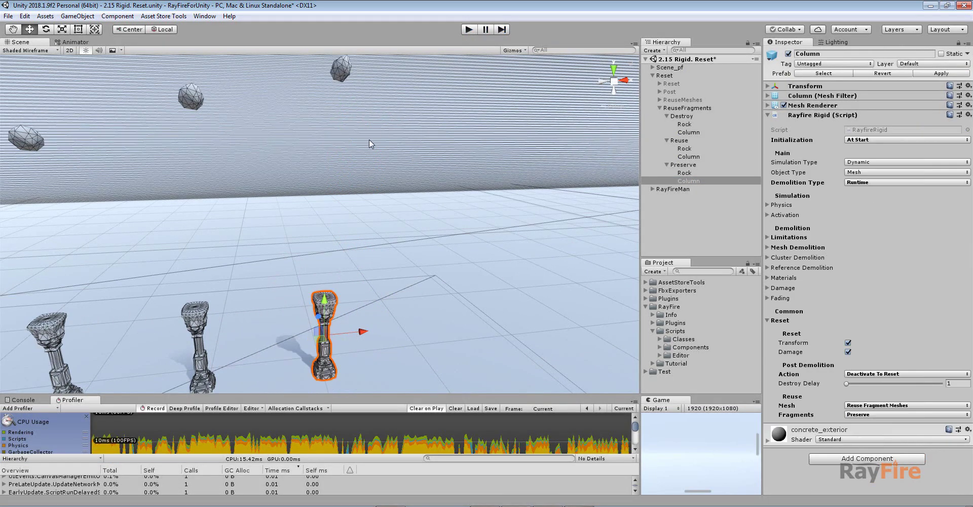
- Set the Preserve group's Rock to Runtime demolition with a Mesh Demolition fragment amount of 39
click(338, 76)
click(849, 182)
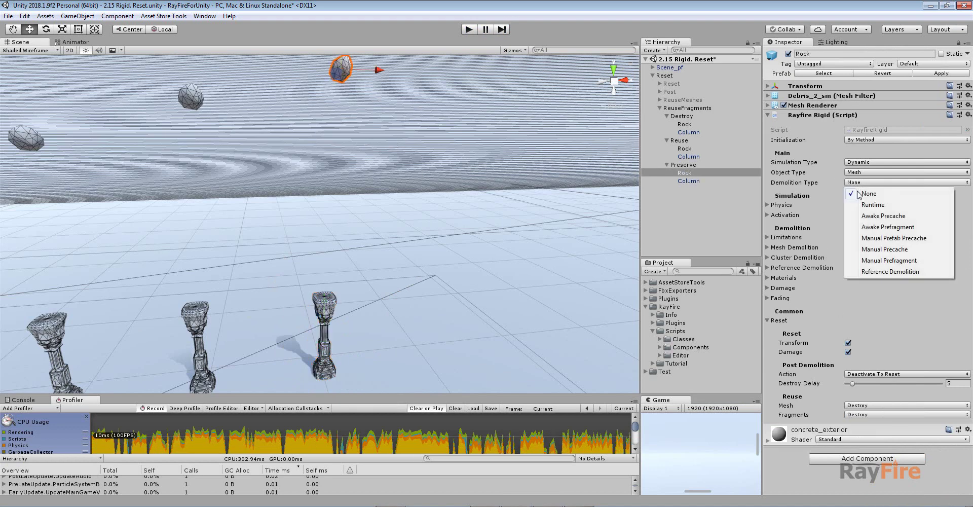
click(865, 206)
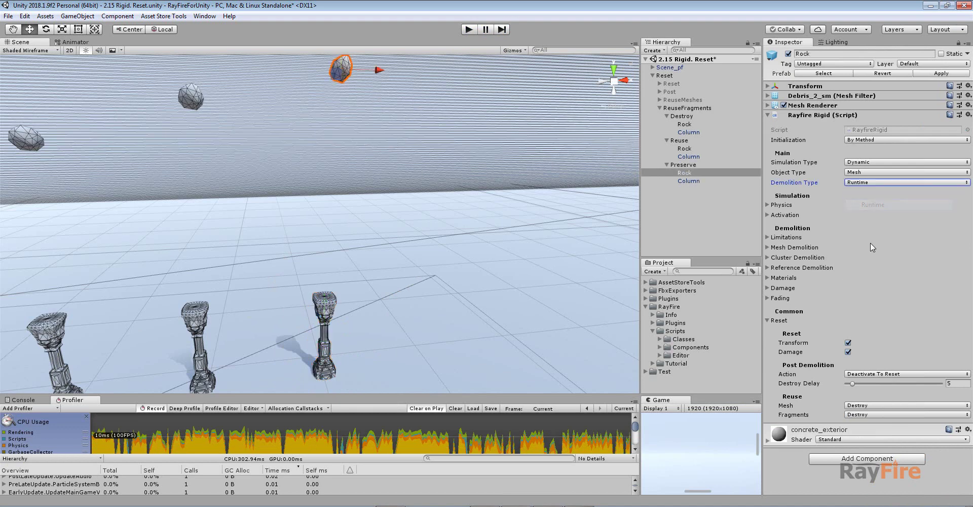
click(790, 247)
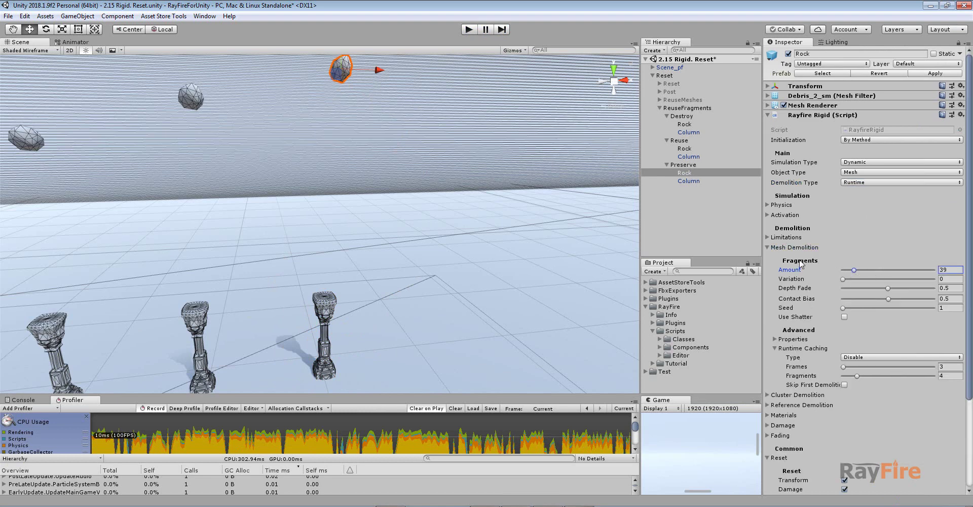
click(796, 248)
- Choose the Demolition Type for the Preserve group's Column
click(331, 306)
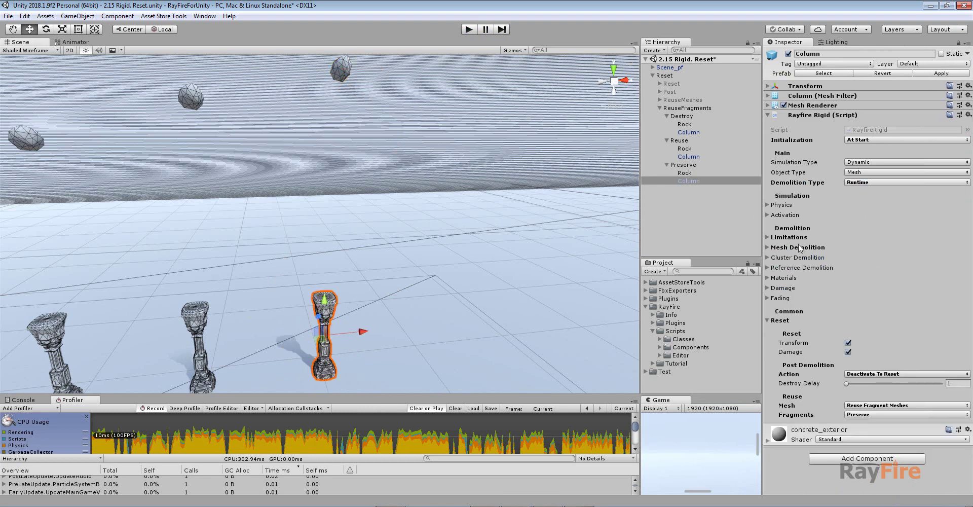
click(858, 183)
click(862, 202)
- Set the Preserve group's Rock to reuse options Fragments Preserve and Mesh Reuse Fragment Meshes
click(333, 73)
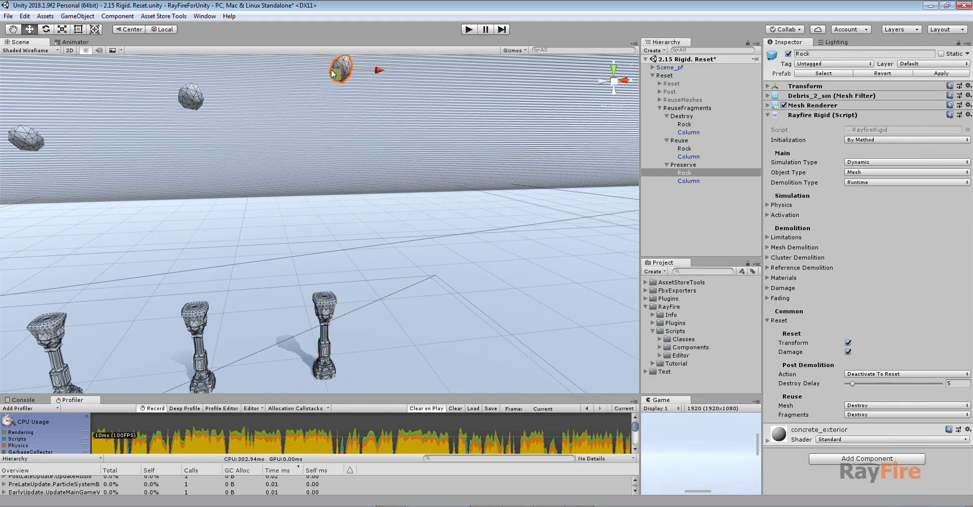
click(862, 415)
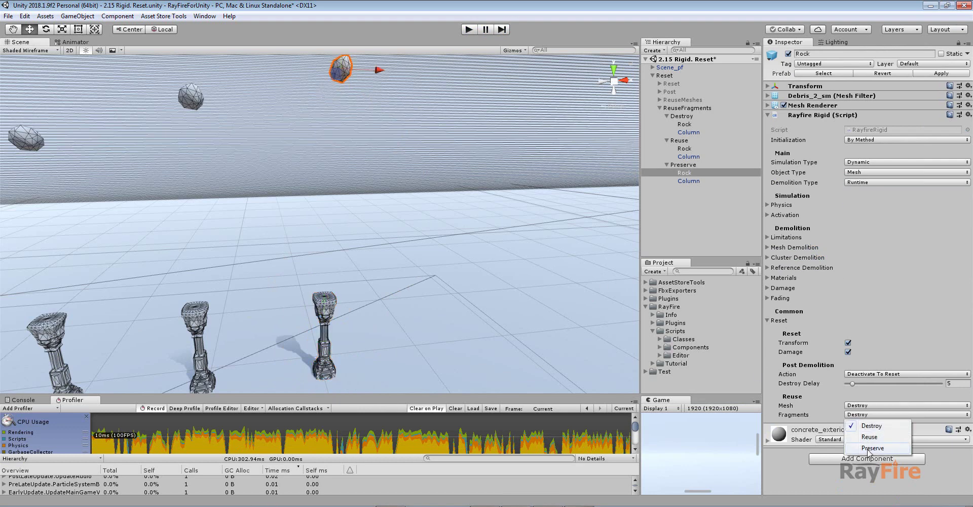
click(869, 448)
click(850, 406)
click(860, 439)
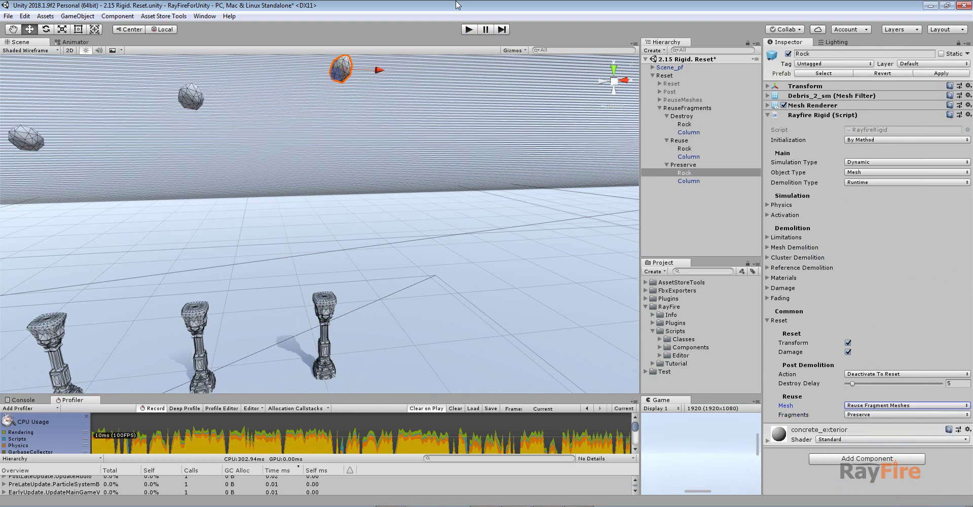
- Run the scene and initialize the Preserve group's Rock so it shatters on the Column
click(470, 29)
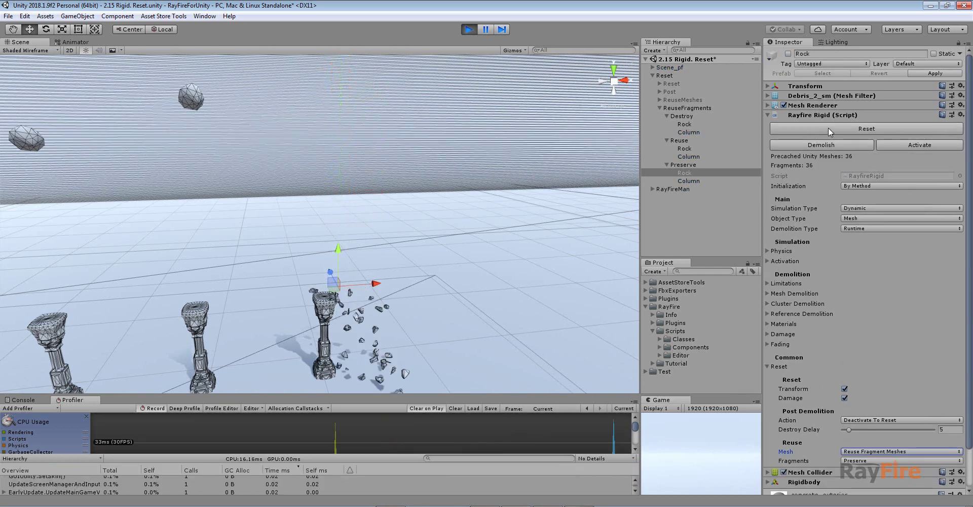
click(828, 129)
middle_drag(529, 205, 503, 151)
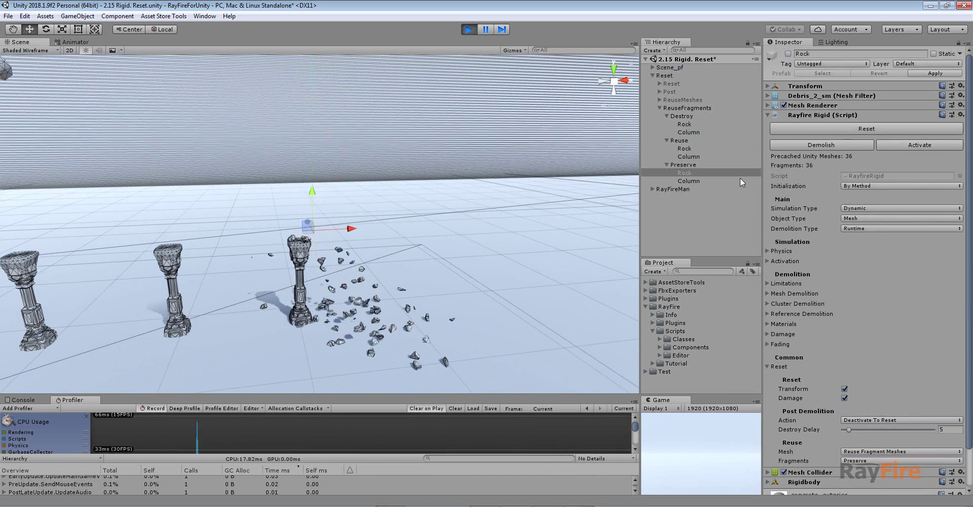
- Reset the Rock repeatedly to drop it again and pile up preserved fragments around the Column, and stop the simulation
click(795, 128)
middle_drag(527, 244, 528, 297)
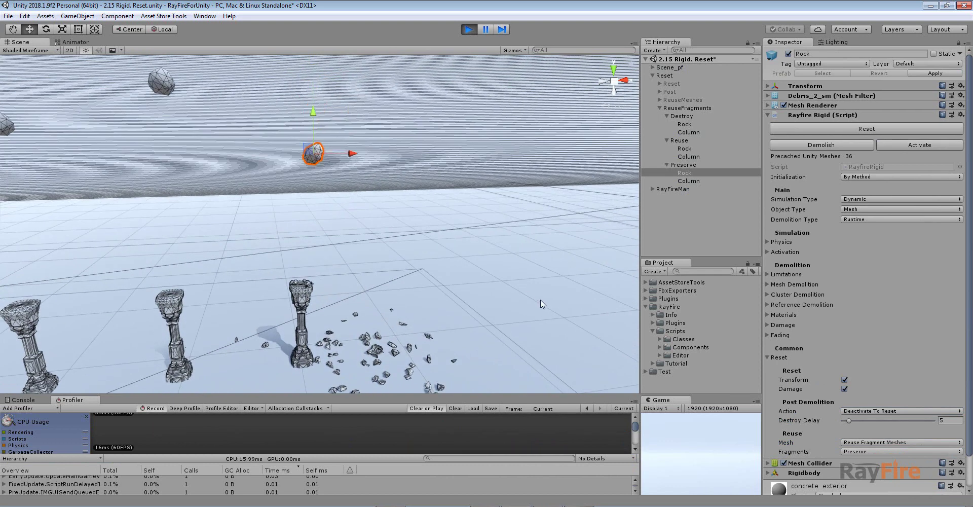
click(843, 129)
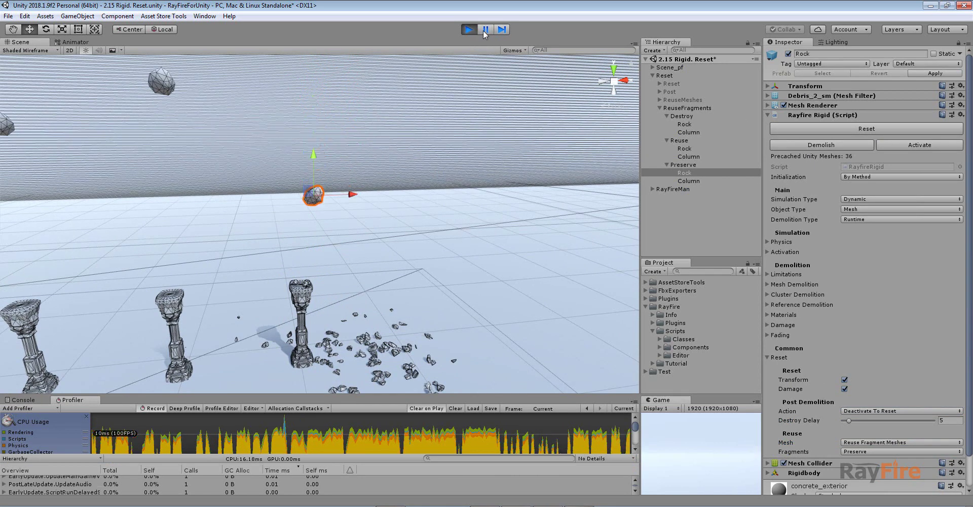
click(801, 130)
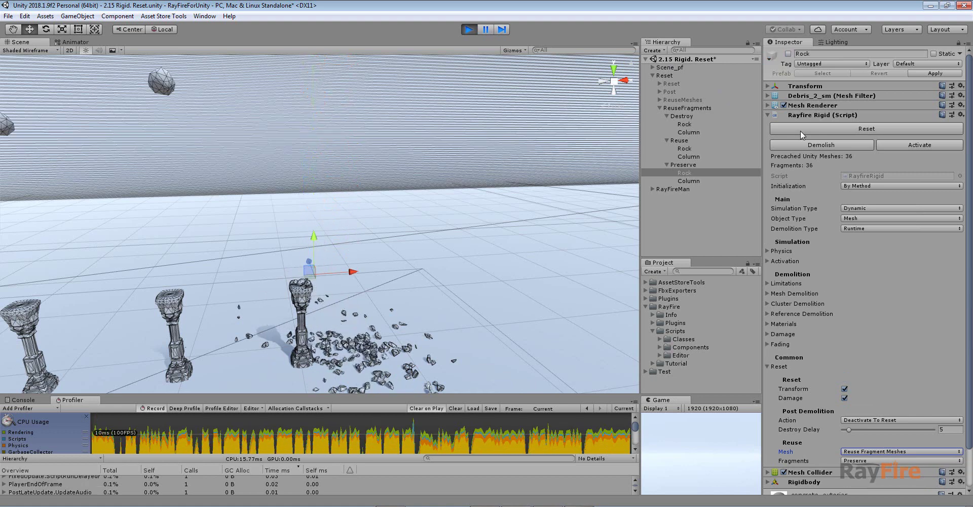
click(801, 130)
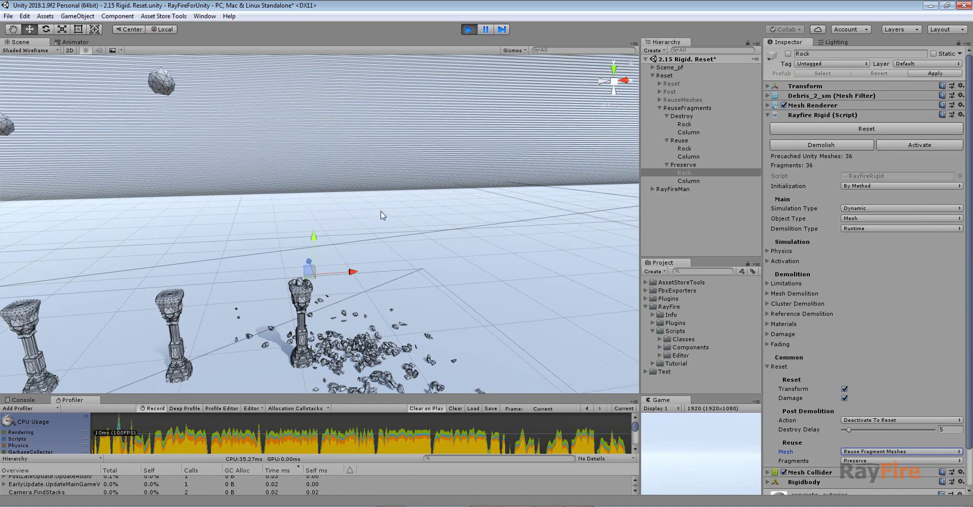
middle_drag(368, 260, 306, 247)
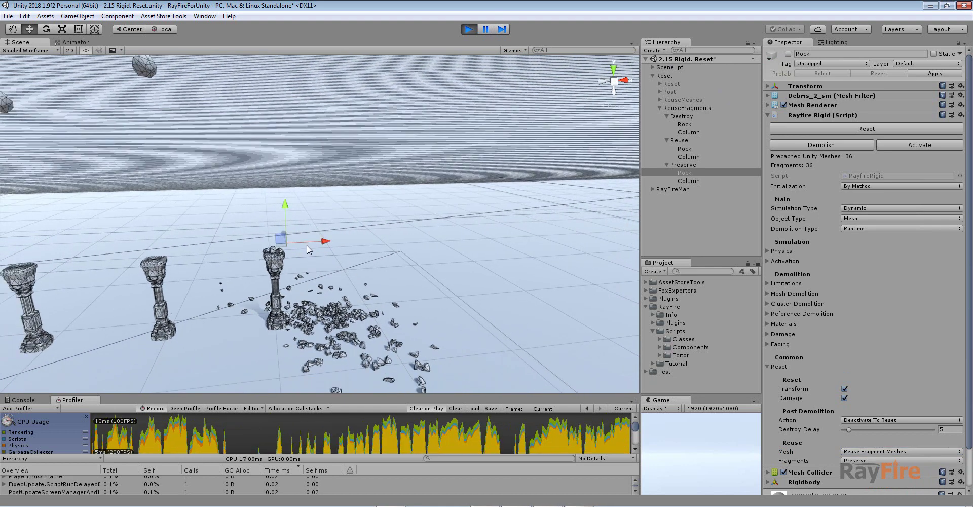
click(832, 129)
click(476, 29)
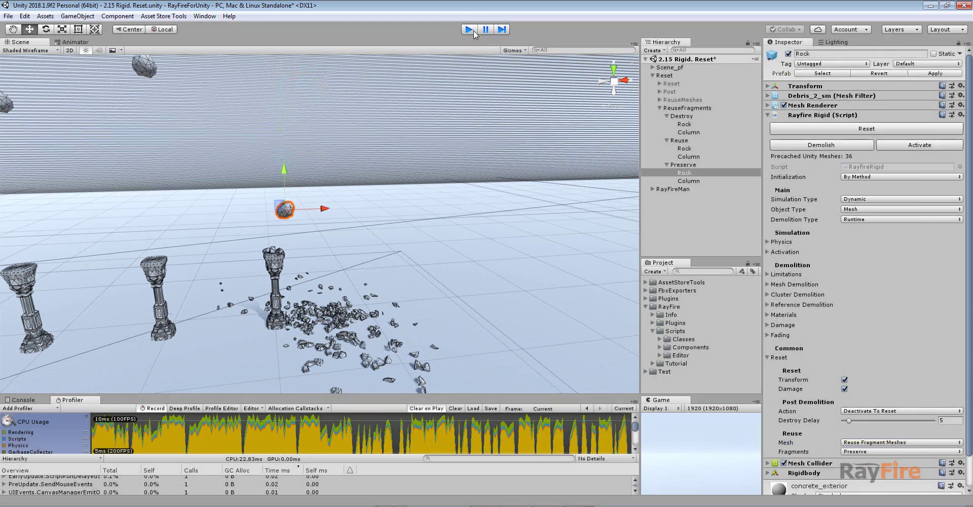
- Set the Rock's fading to Scale Down with Life Time 3, Life Variation 1.5 and Fade Time 2.2
scroll(330, 203, down, 3)
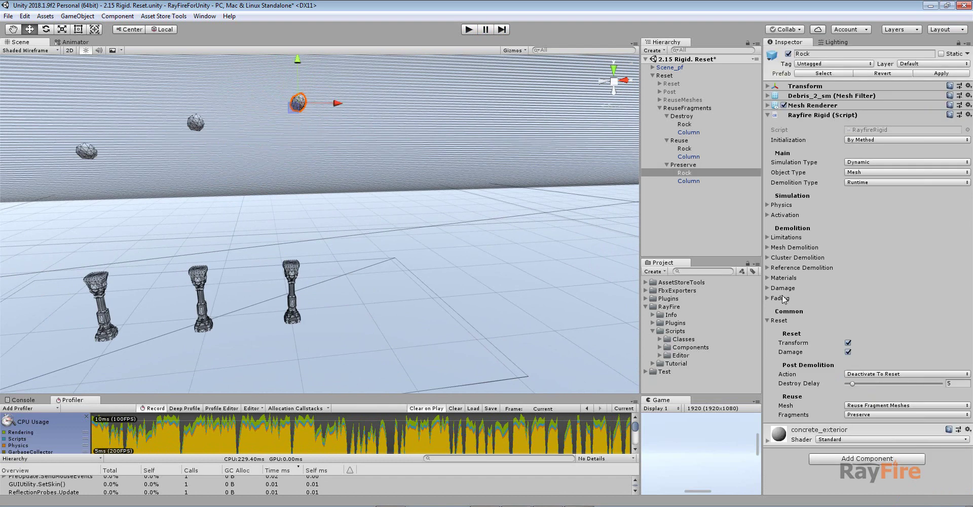
click(780, 298)
click(852, 321)
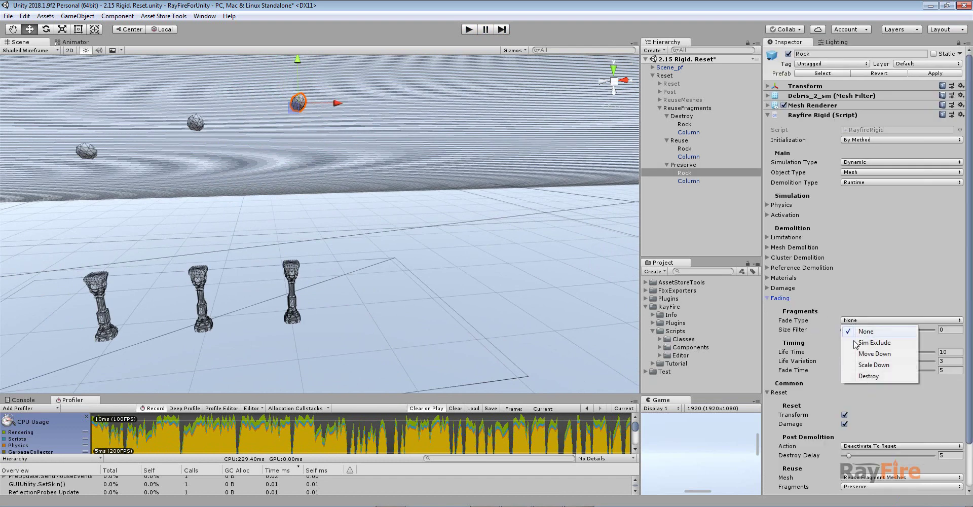
click(863, 365)
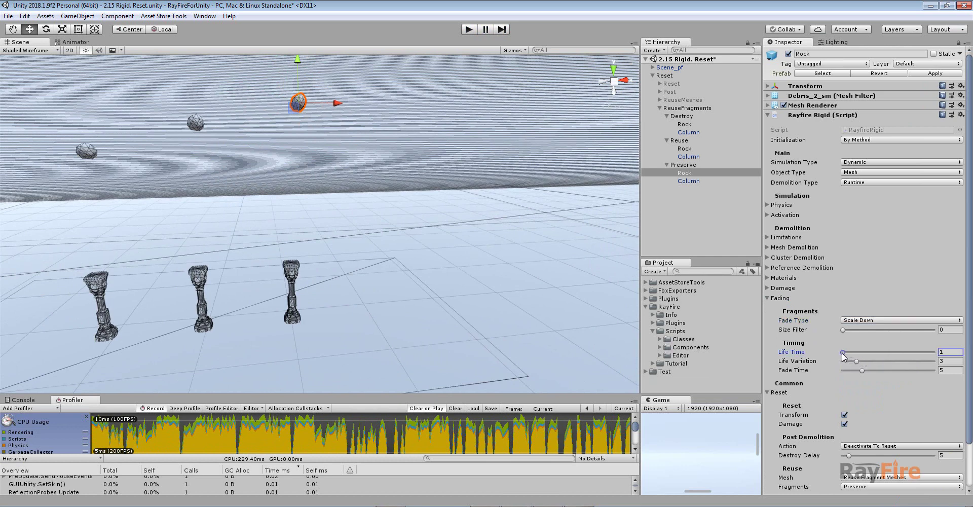
click(851, 360)
drag(860, 370, 849, 372)
- Run the scene, drop the Rock onto the Preserve group's Column, and watch its fragments fade
click(469, 29)
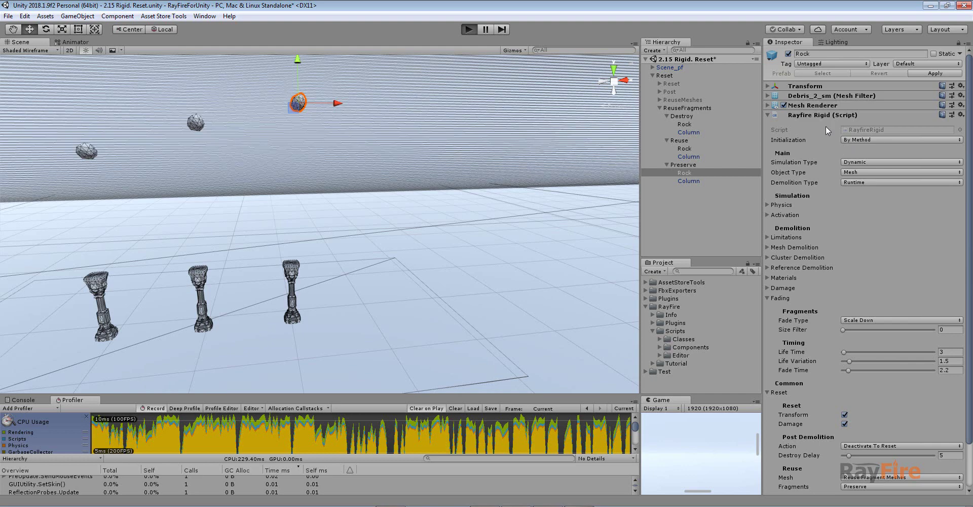
scroll(330, 269, up, 3)
scroll(330, 270, up, 5)
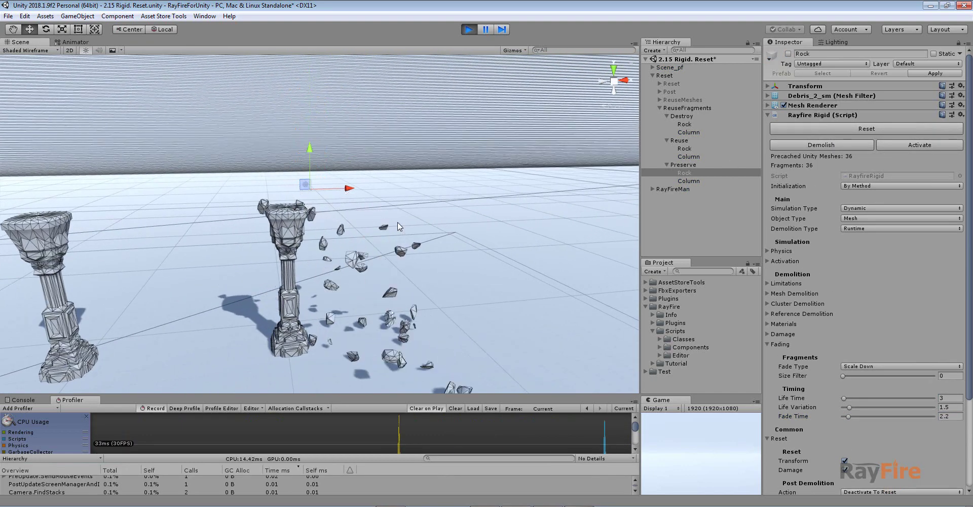
middle_drag(400, 228, 378, 175)
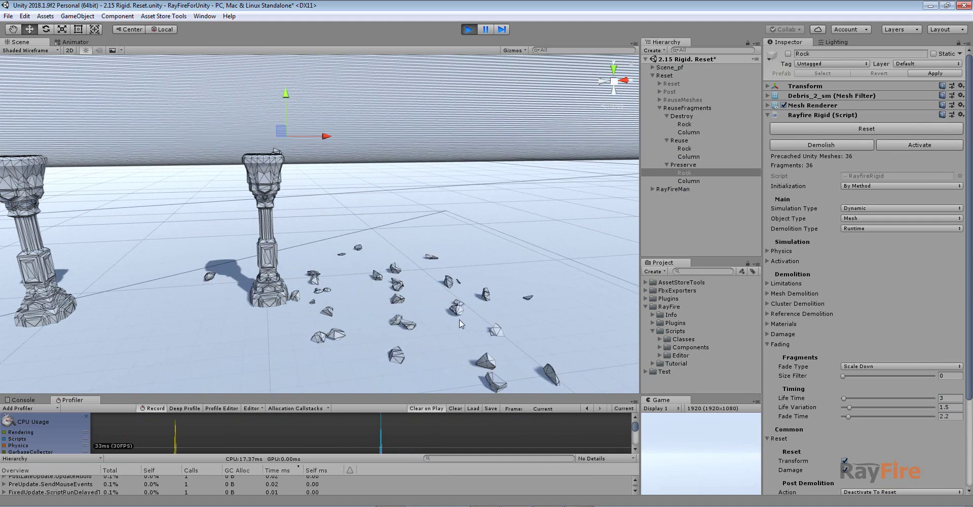
middle_drag(460, 319, 436, 299)
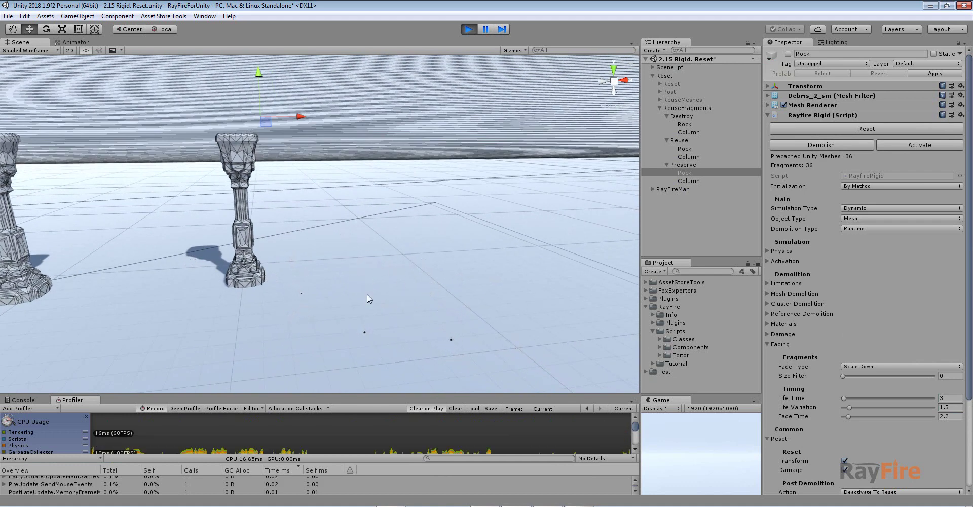
middle_drag(319, 183, 358, 234)
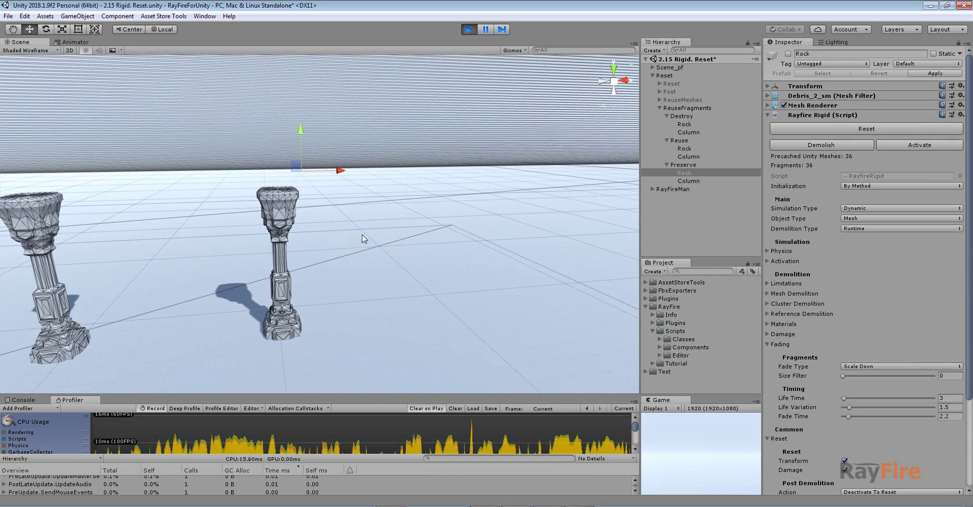
- Reset the Rock repeatedly to generate successive batches of fading fragments over the Column
click(829, 129)
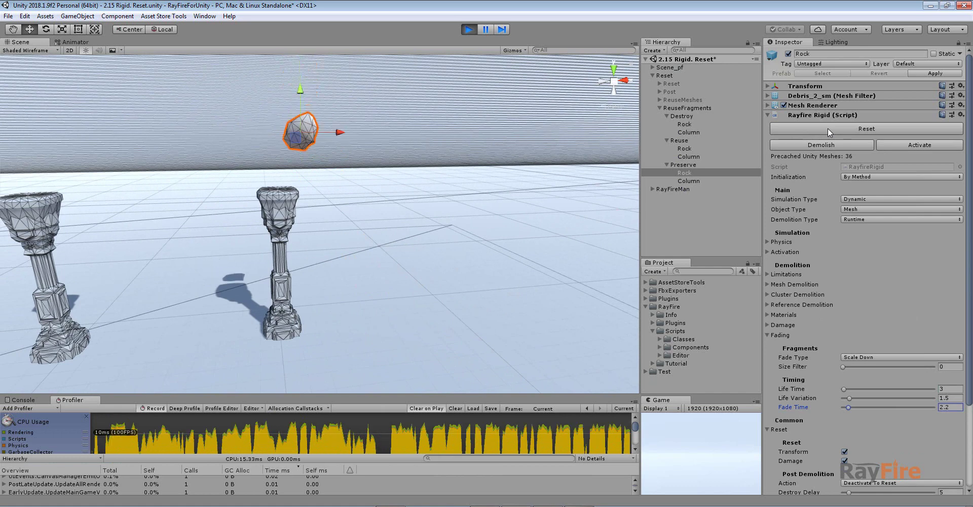
click(828, 128)
click(828, 128)
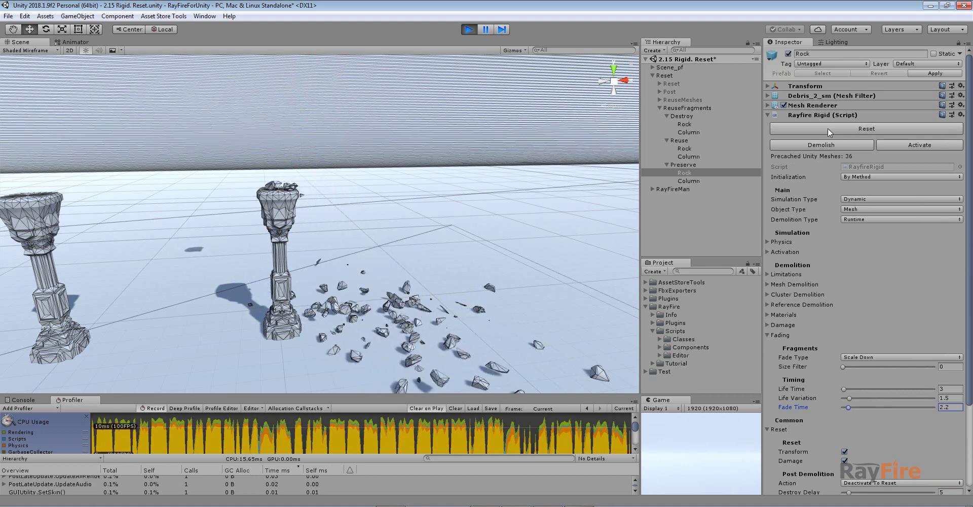
click(829, 127)
click(828, 128)
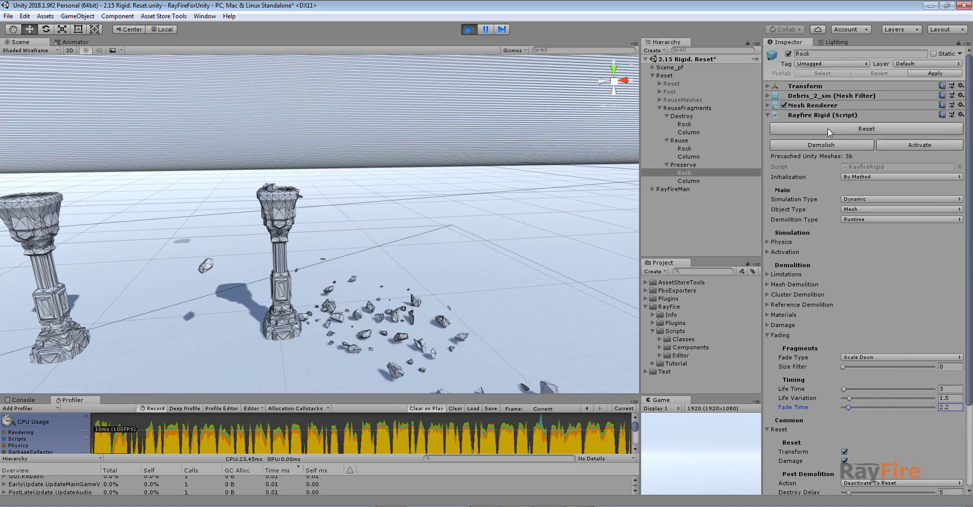
click(828, 128)
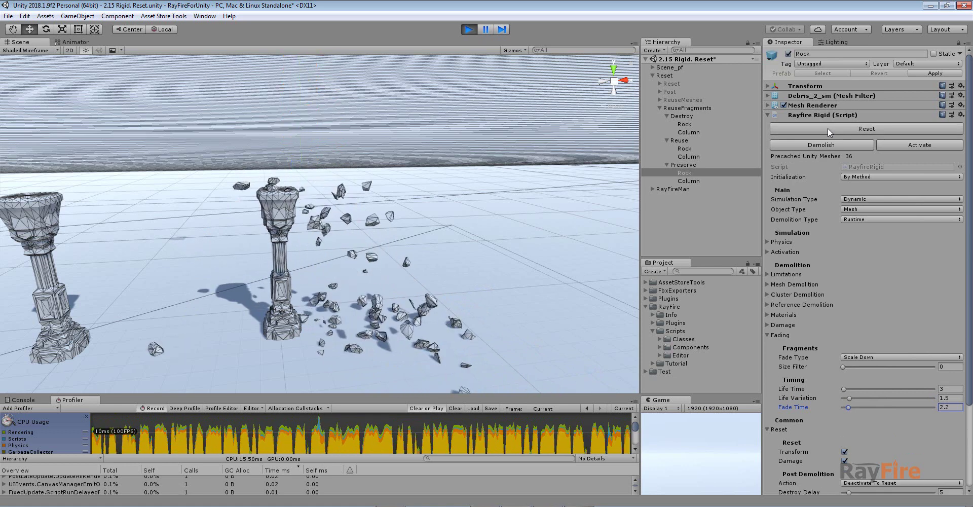
- Reset the Preserve group's Rock several more times, watch the remaining fragments fade, and stop the simulation
click(828, 128)
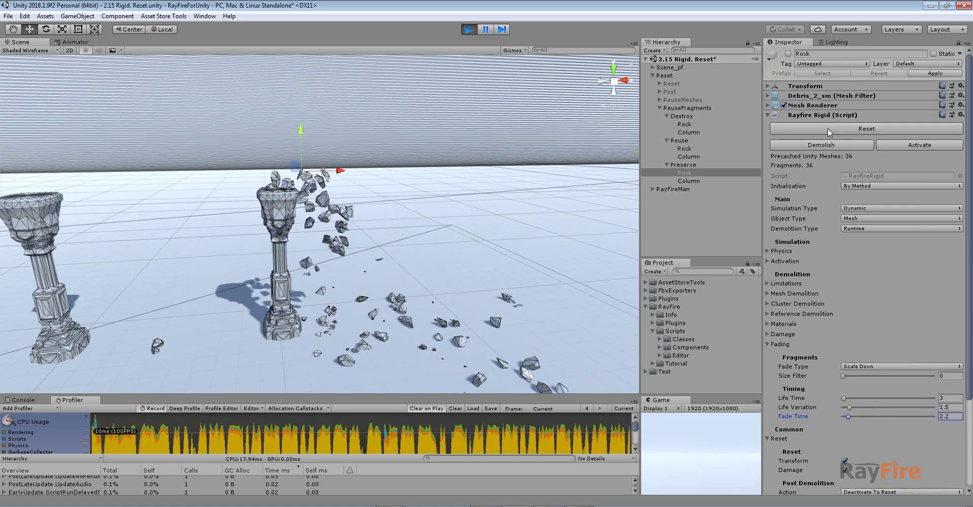
click(829, 127)
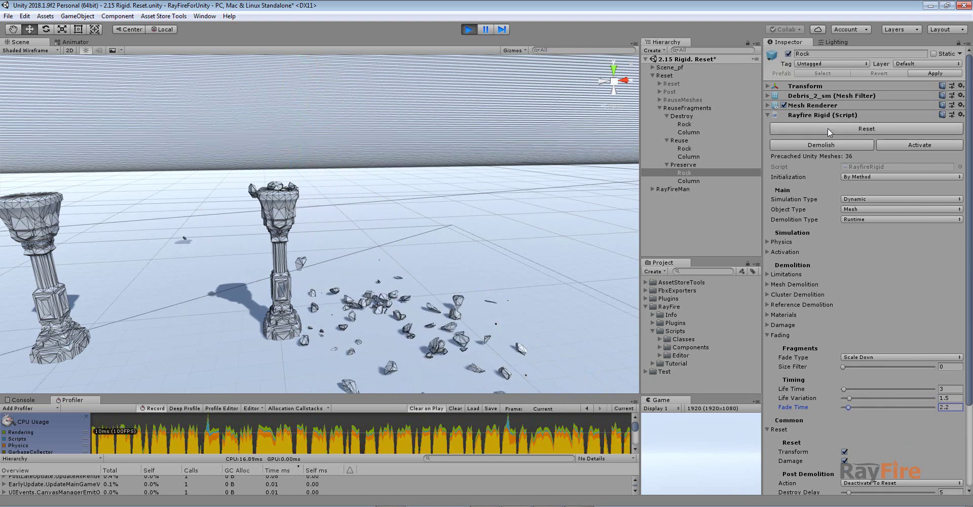
click(829, 128)
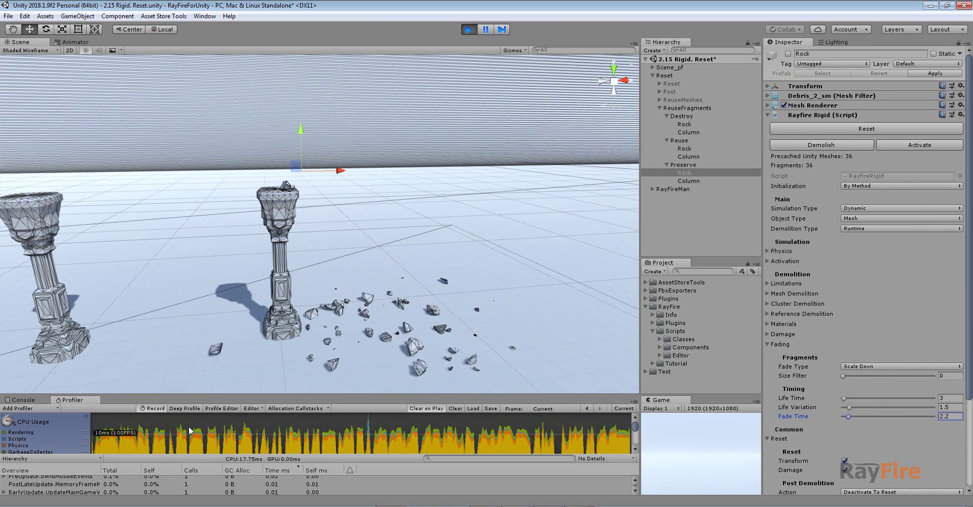
click(854, 132)
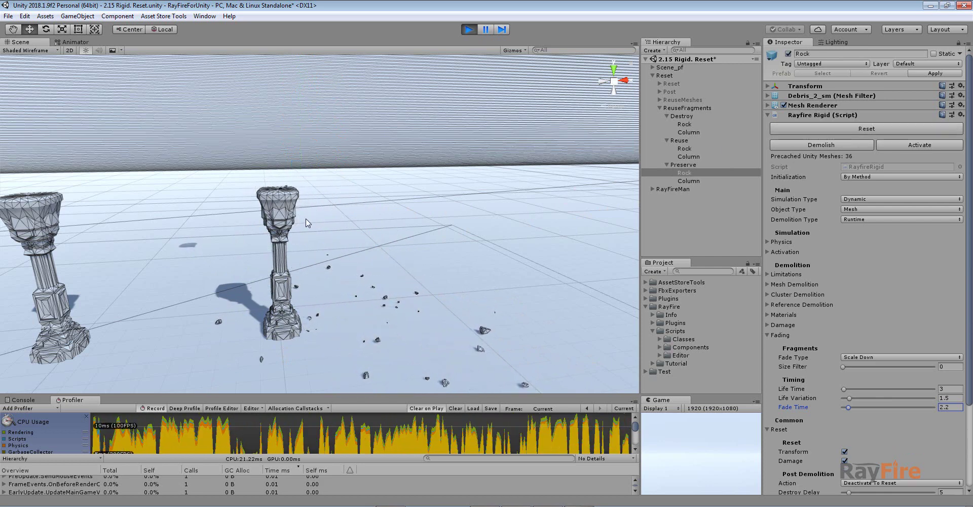
key(ctrl+p)
- Examine the Reset, Demolition Type and Mesh Demolition settings of the Destroy group's Column
middle_drag(391, 275, 426, 275)
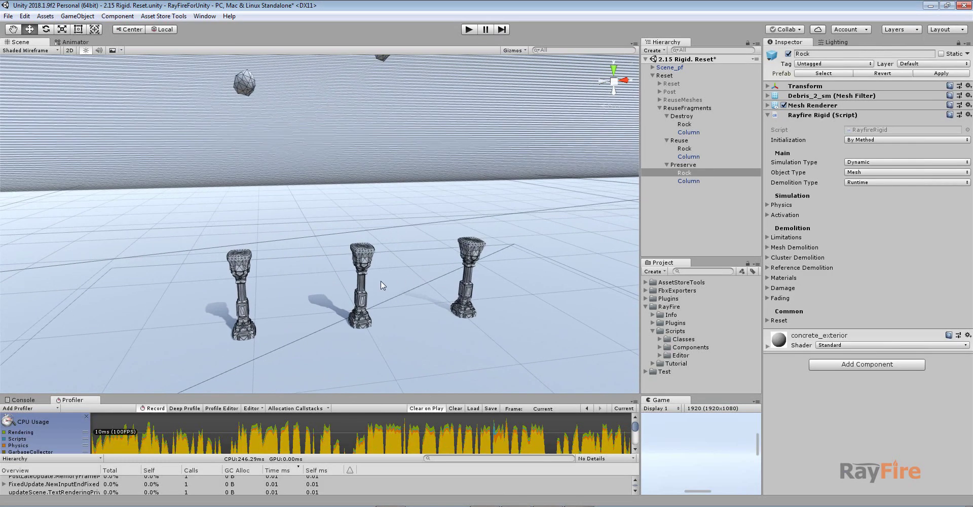
click(245, 264)
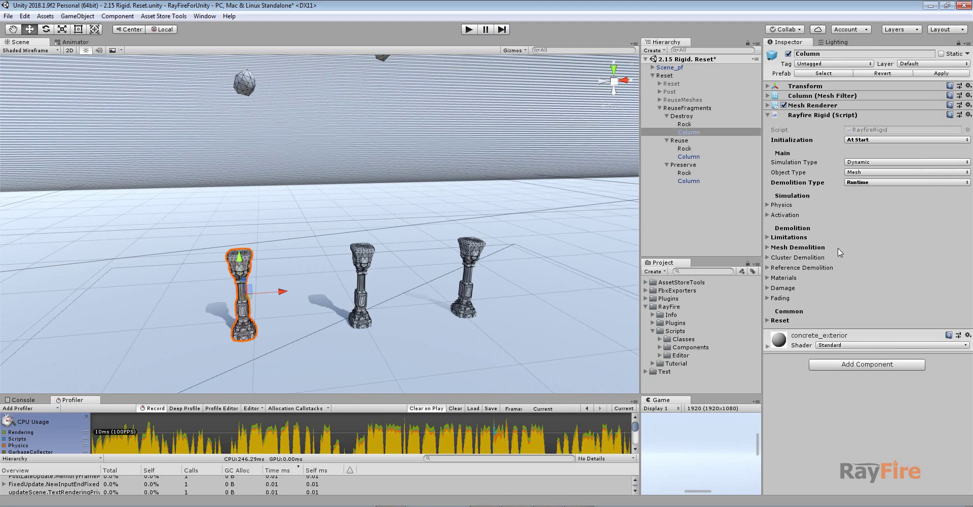
click(781, 320)
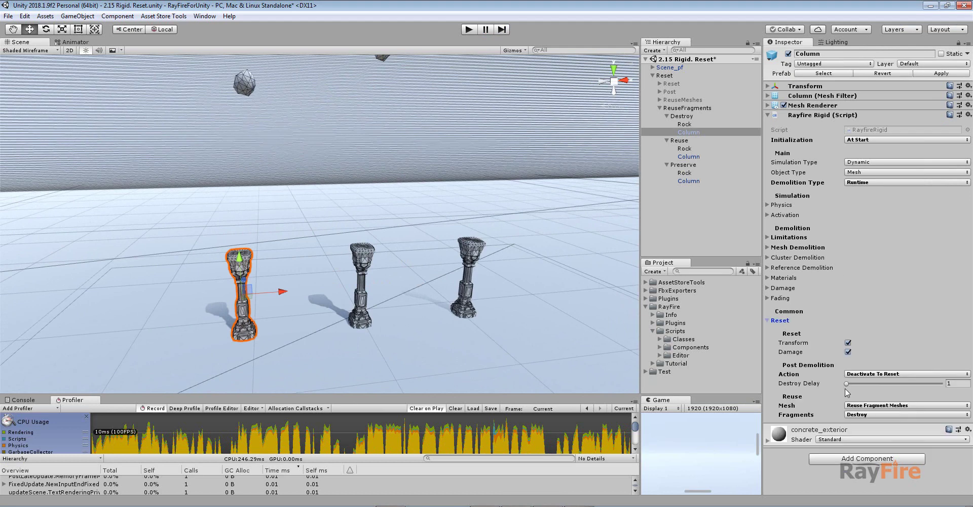
click(859, 182)
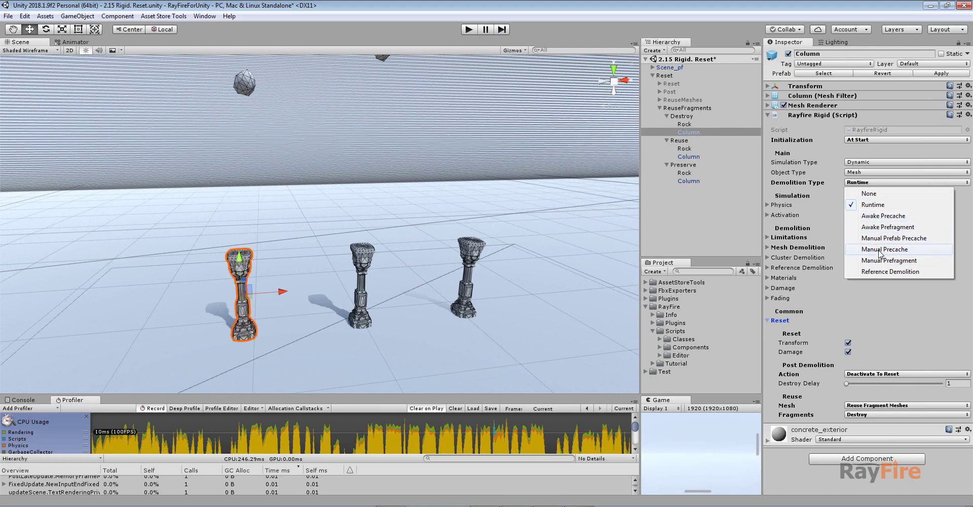
click(279, 278)
click(279, 278)
click(243, 267)
scroll(243, 267, up, 2)
alt+drag(243, 267, 238, 258)
click(798, 247)
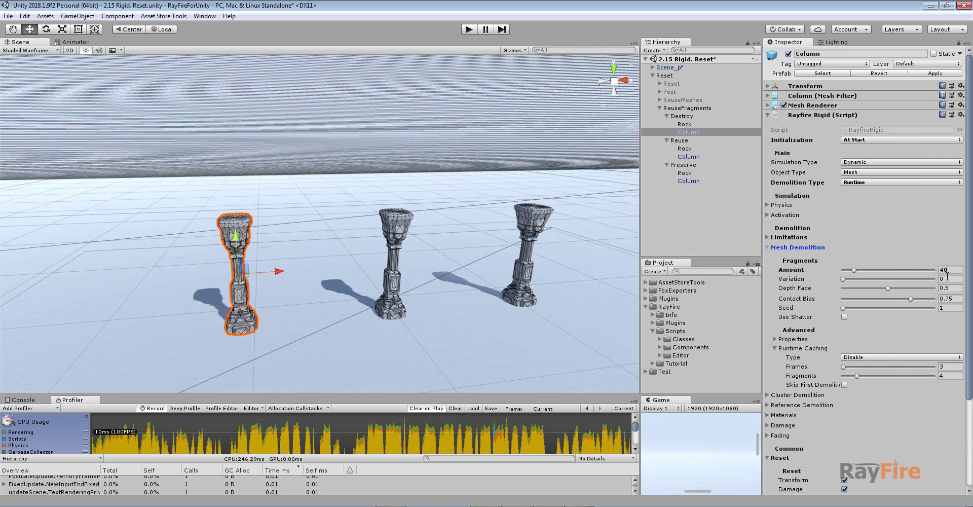
- Set the Demolition Type of the Destroy group's Column to Awake Precache
click(527, 221)
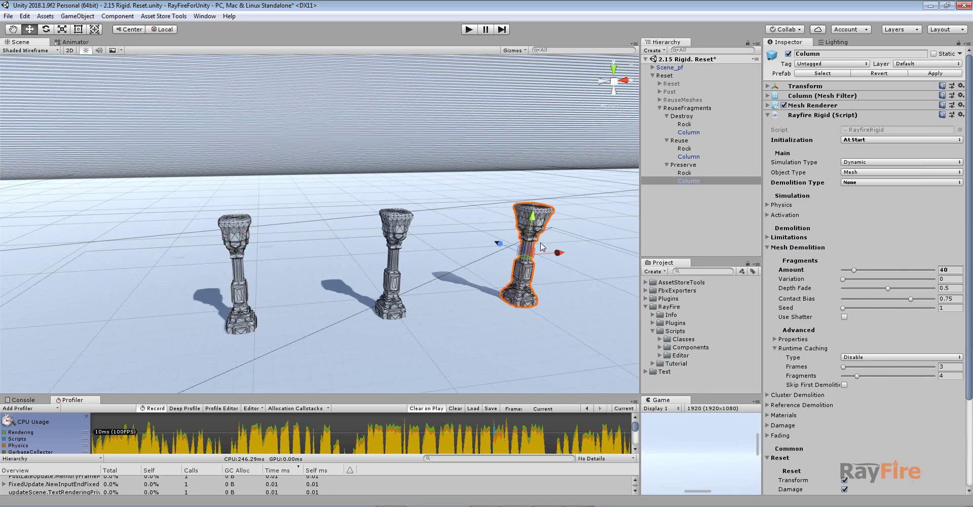
alt+drag(557, 235, 325, 308)
click(306, 312)
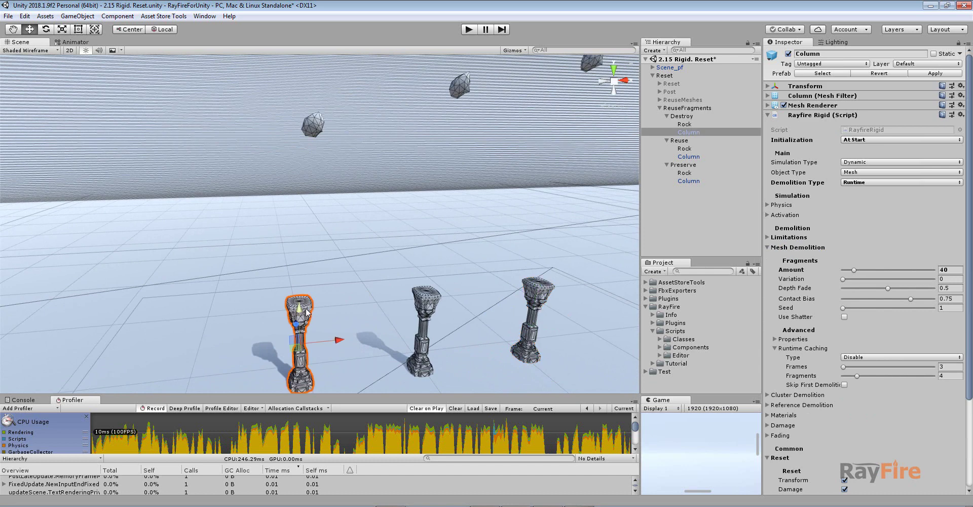
click(865, 182)
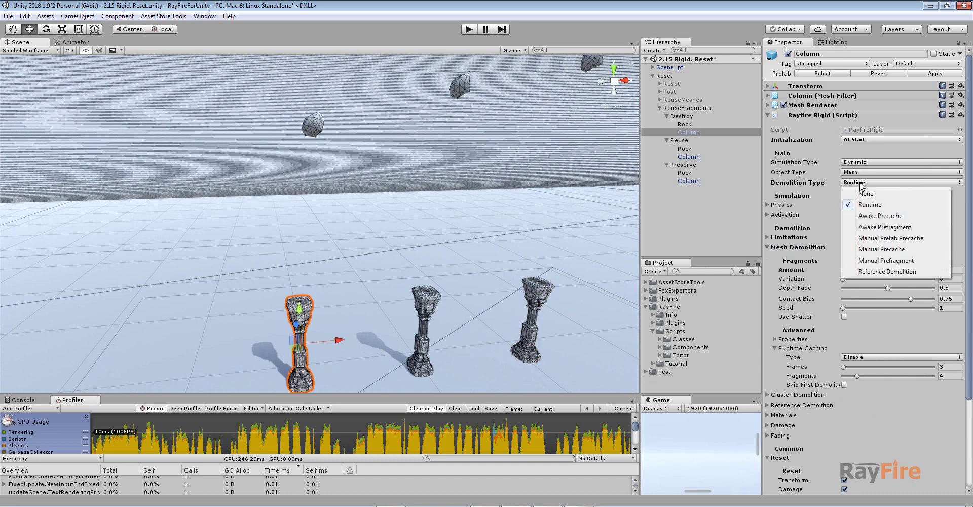
click(874, 216)
middle_drag(360, 238, 332, 193)
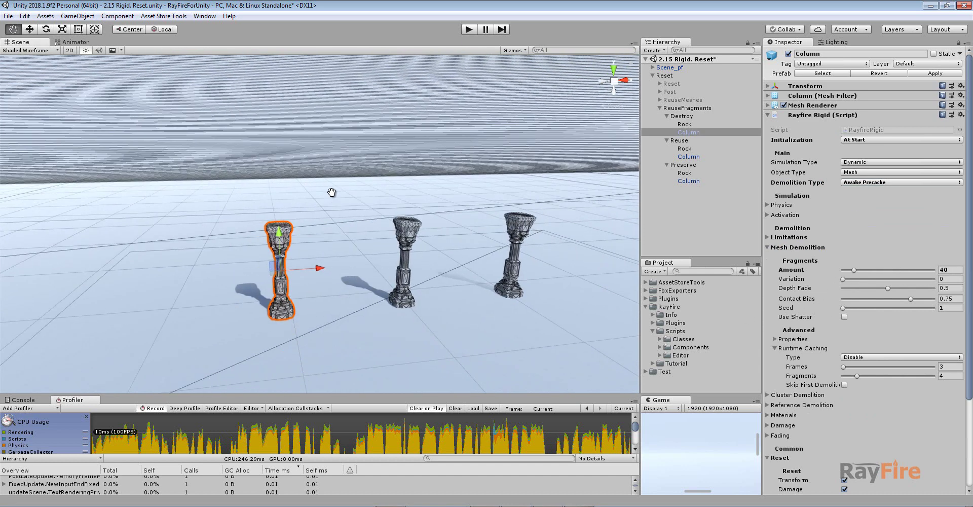
right_drag(277, 224, 259, 217)
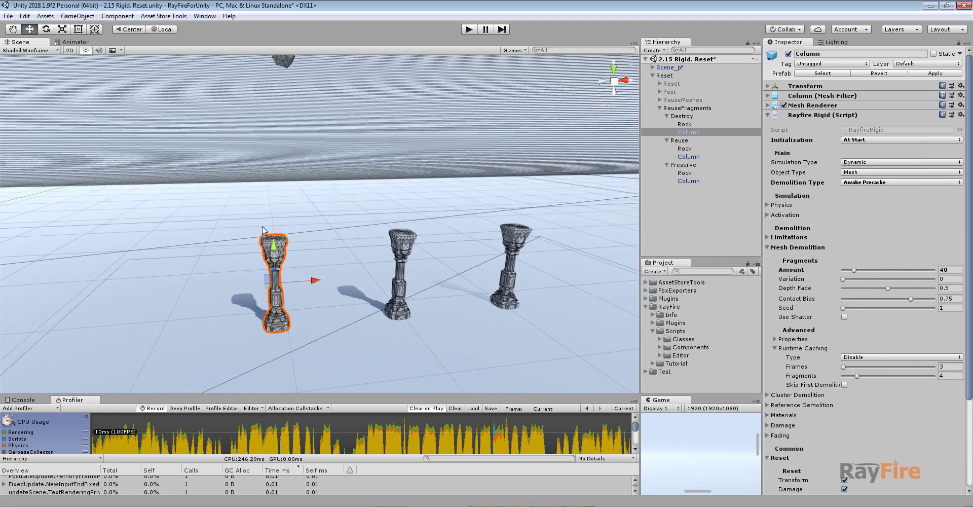
middle_drag(263, 231, 254, 287)
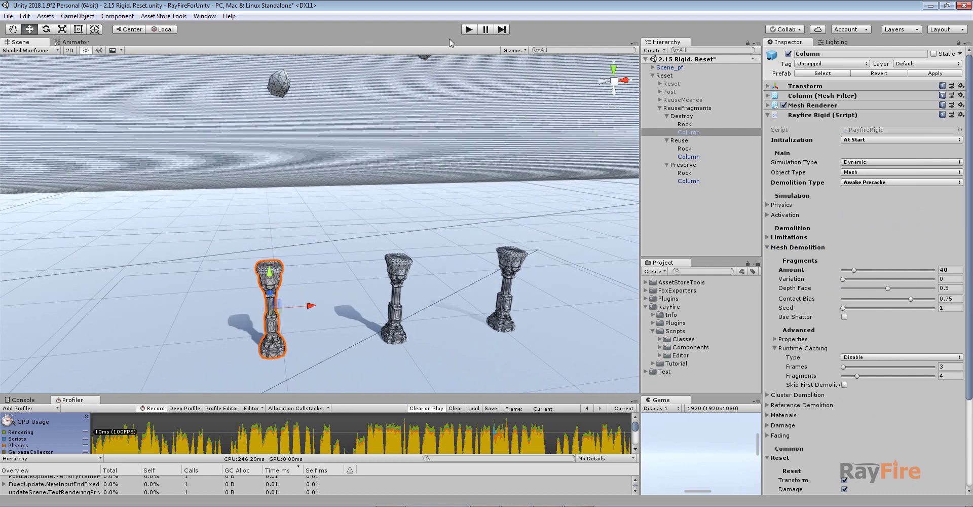
- Review the Column's Fragments and Mesh reuse options, keeping Mesh on Reuse Fragment Meshes
scroll(827, 334, down, 3)
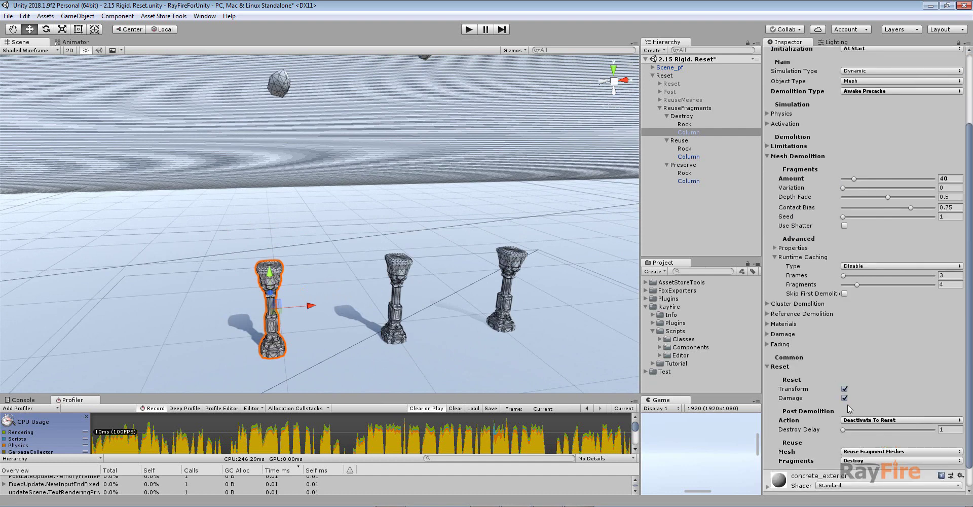
click(860, 462)
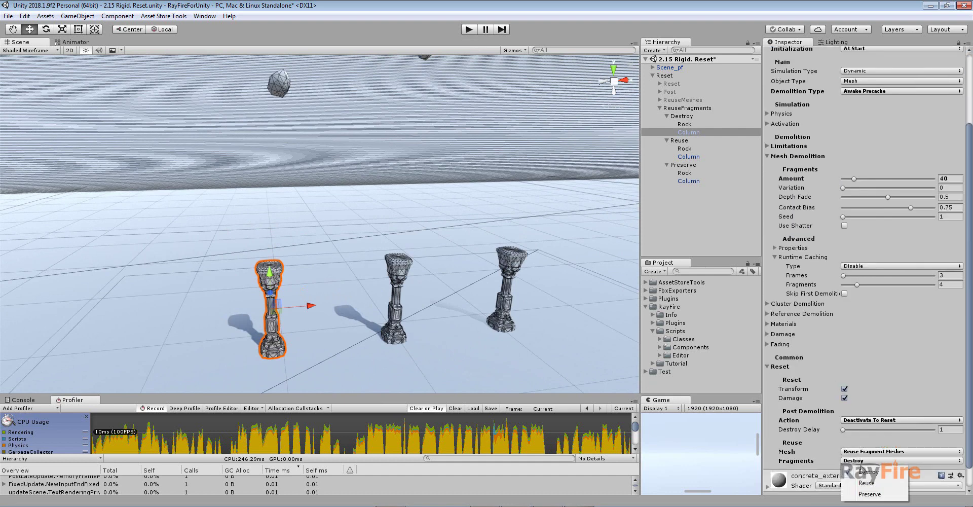
click(889, 454)
click(875, 452)
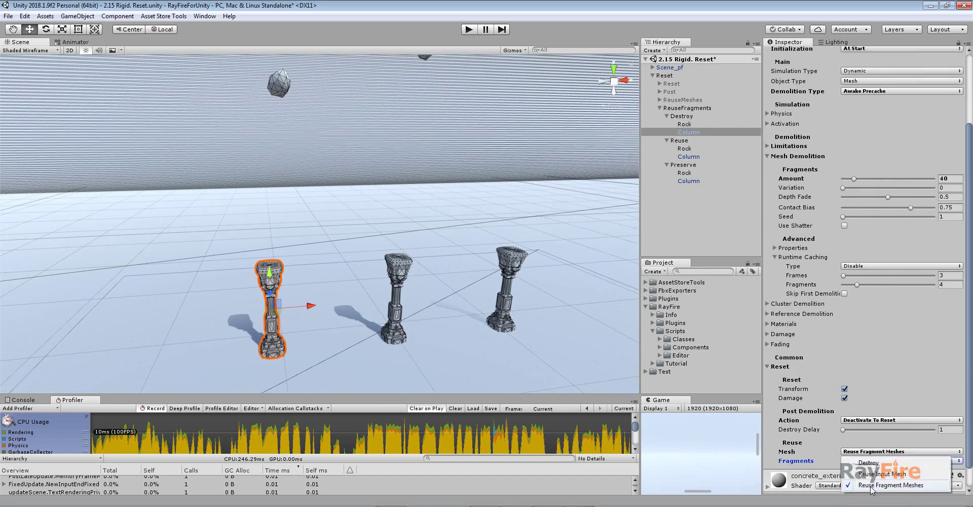
click(917, 485)
- Run the scene and initialize the Destroy group's Rock so that it falls onto the Column
middle_drag(464, 159, 459, 195)
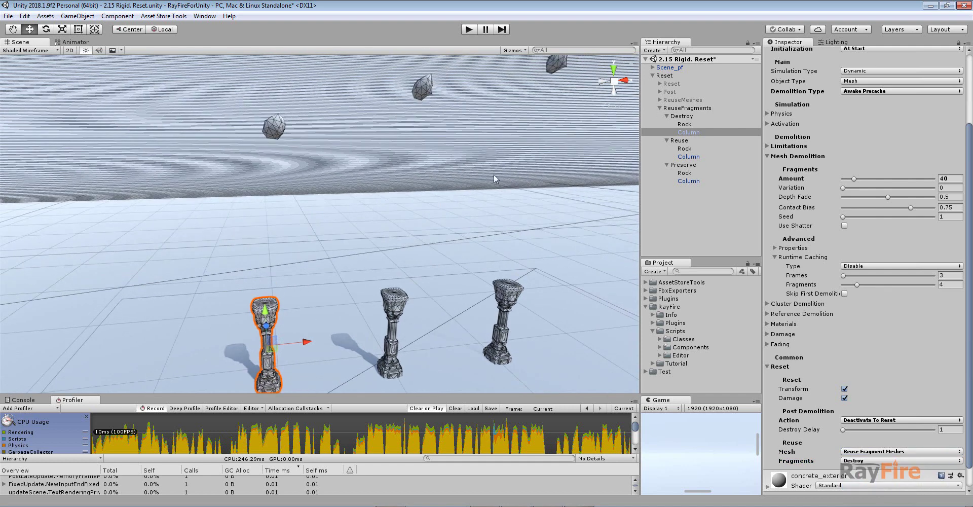
click(474, 29)
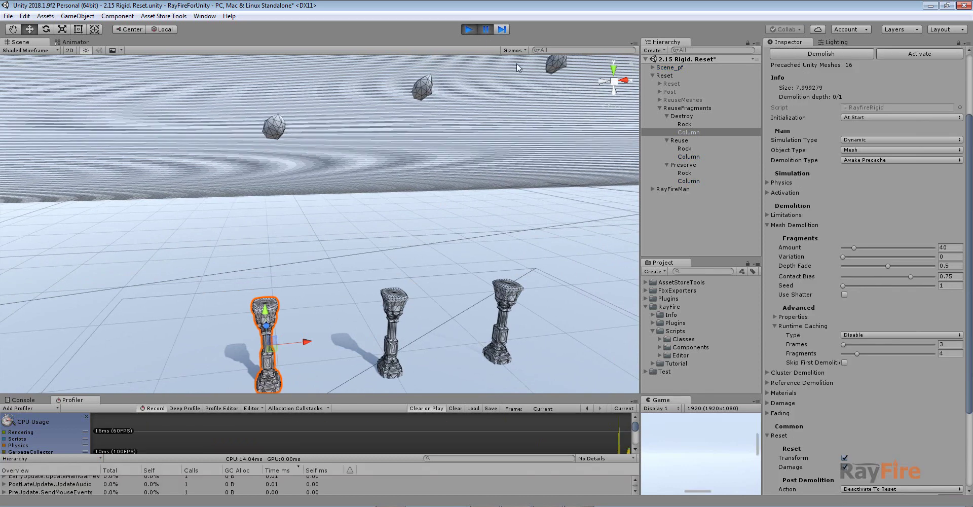
click(274, 128)
click(486, 30)
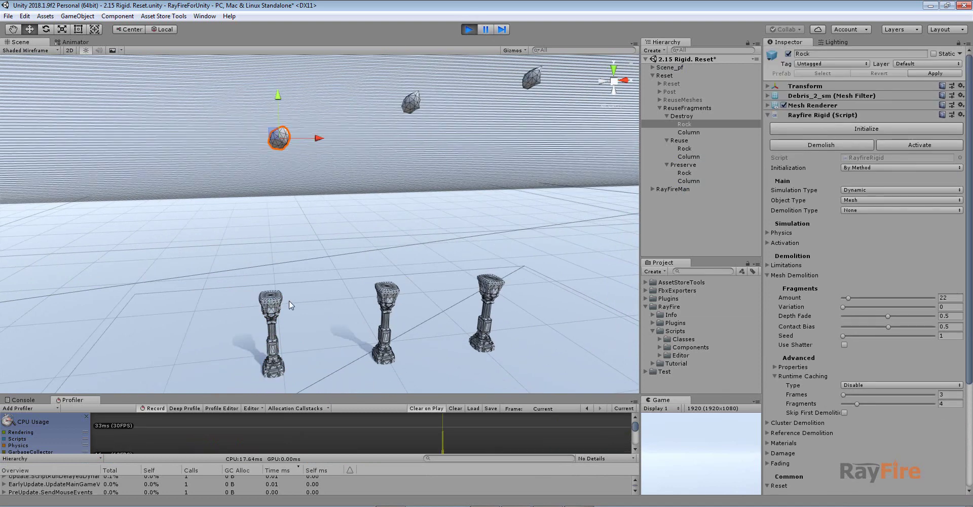
click(799, 129)
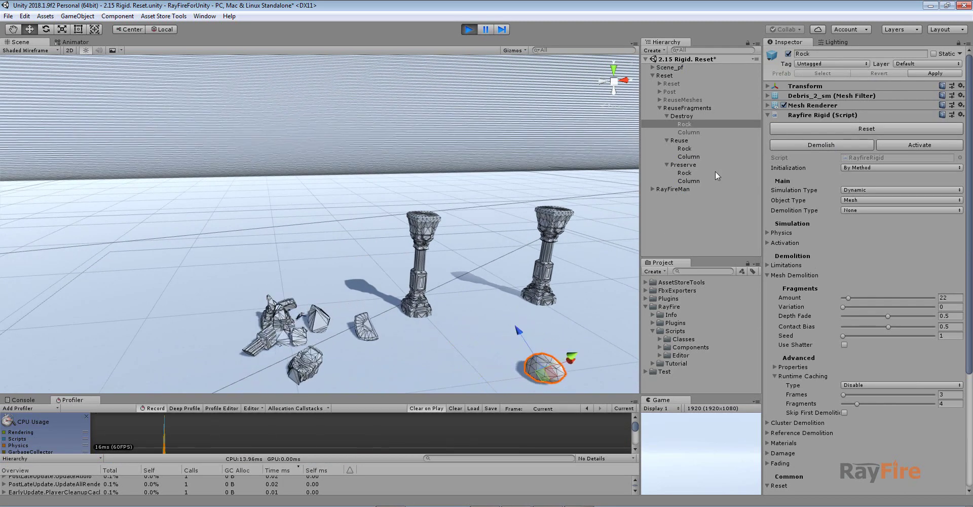
- Reset the Destroy group's demolished Column and collapse its Mesh Demolition and Reset settings
click(691, 132)
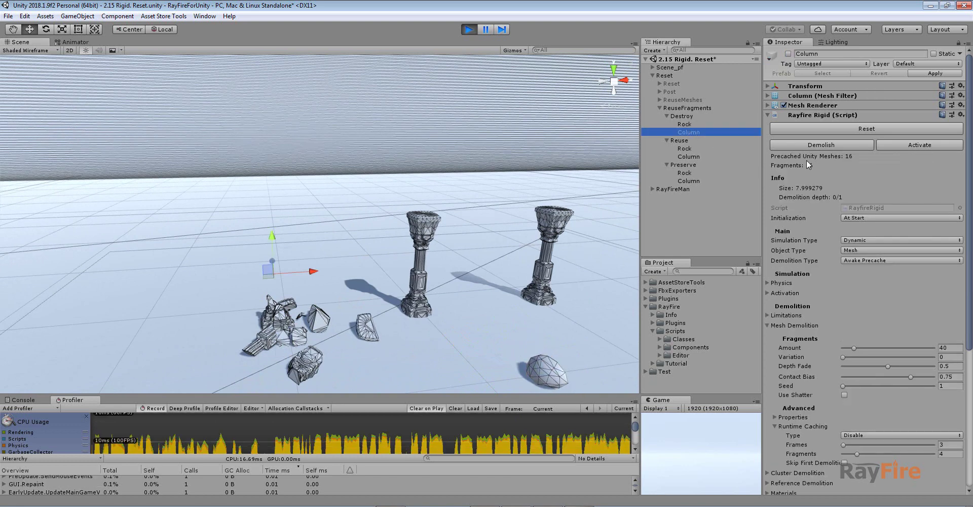
click(835, 130)
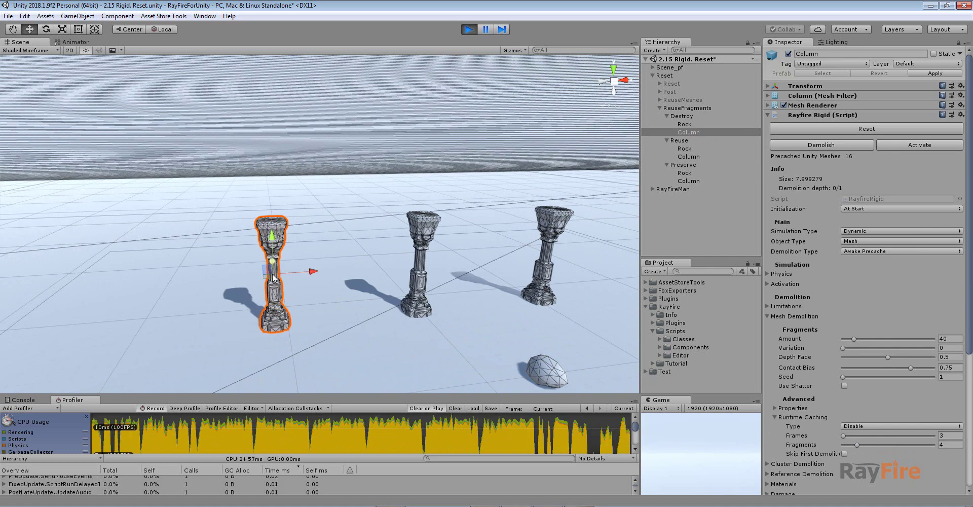
click(768, 315)
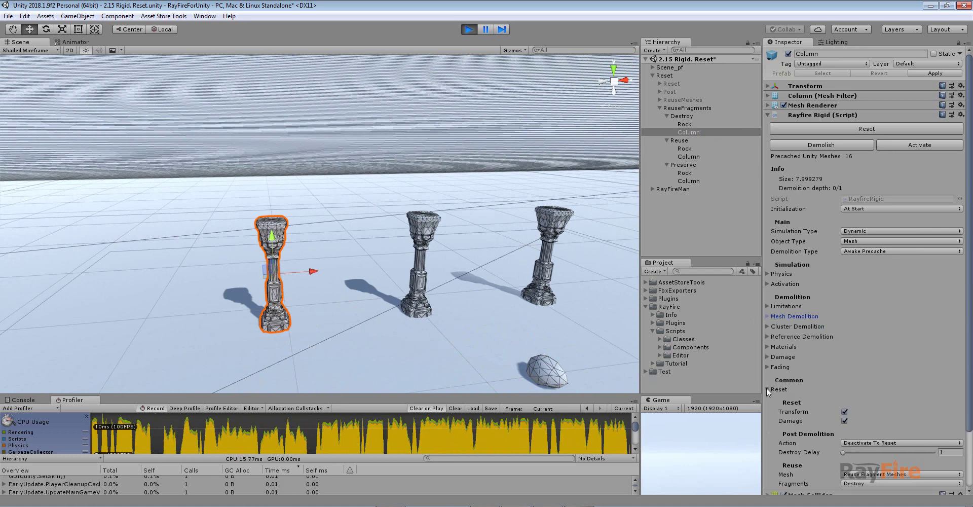
click(768, 389)
- Check the Column's available Demolition Type options and stop the simulation
click(864, 252)
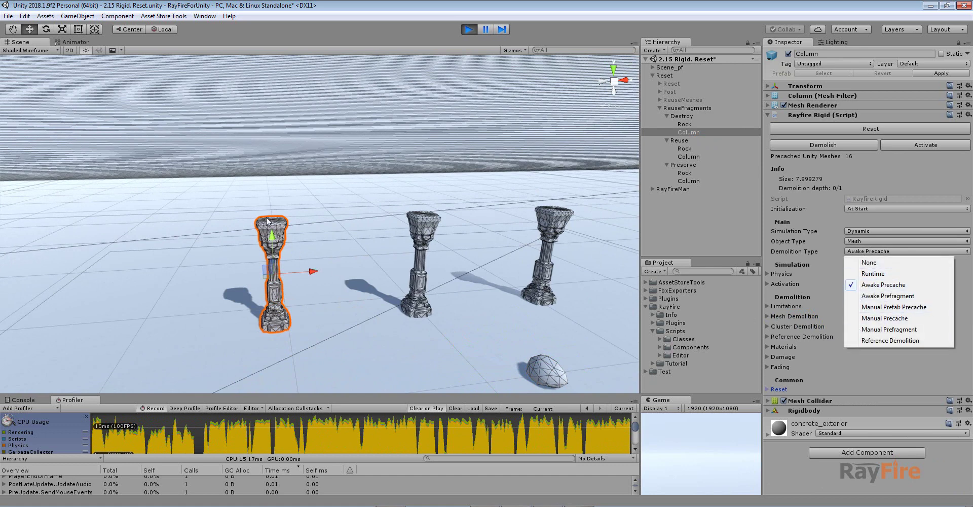
click(467, 30)
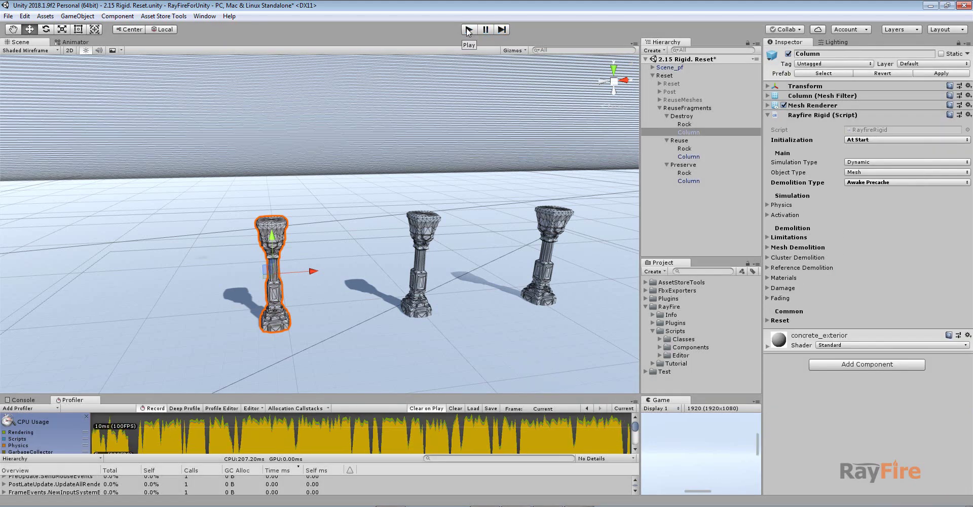
click(467, 30)
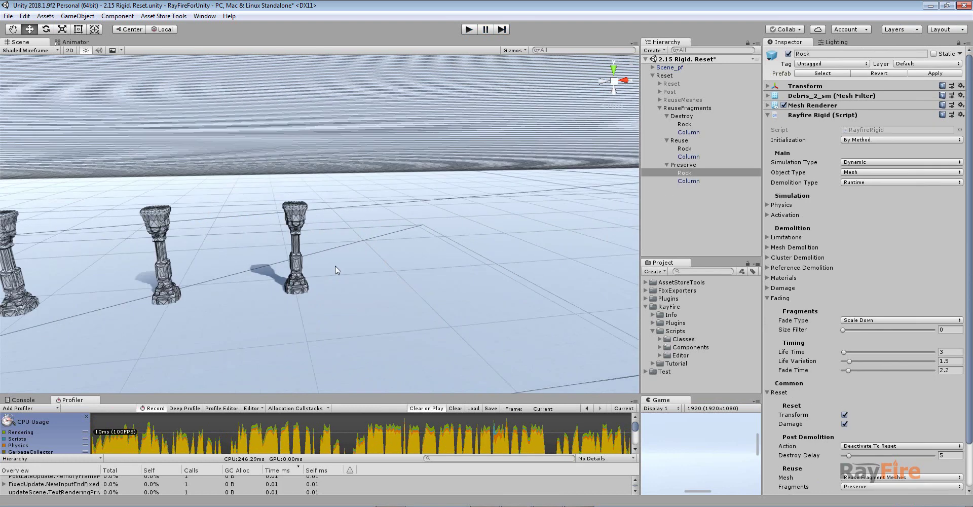
- Collapse the Fading and Reset settings of the Preserve group's Rock, keeping all three Columns in view
middle_drag(336, 270, 471, 292)
scroll(854, 410, down, 3)
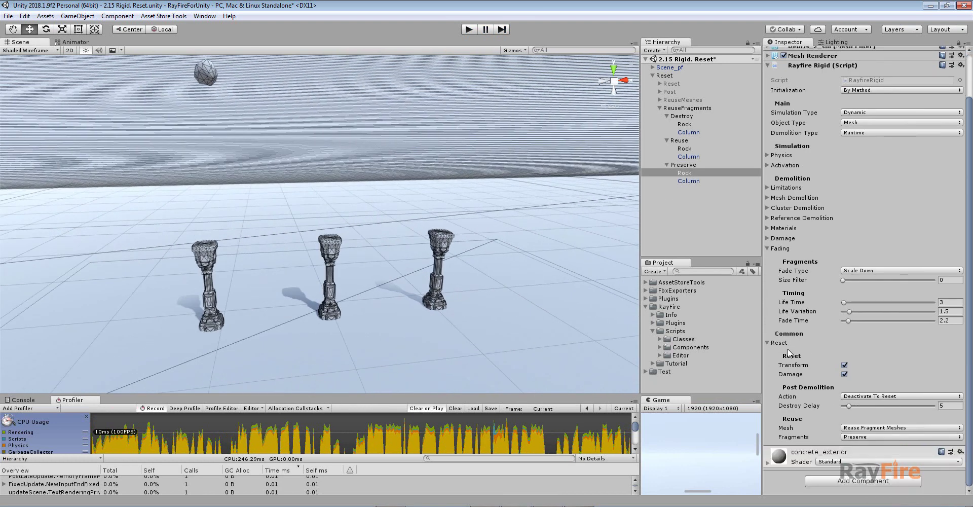
click(770, 249)
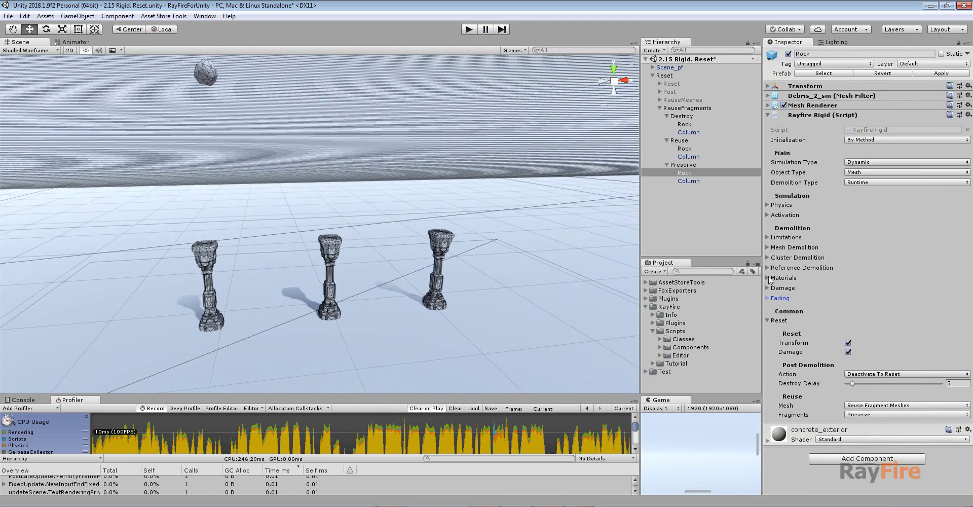
click(769, 321)
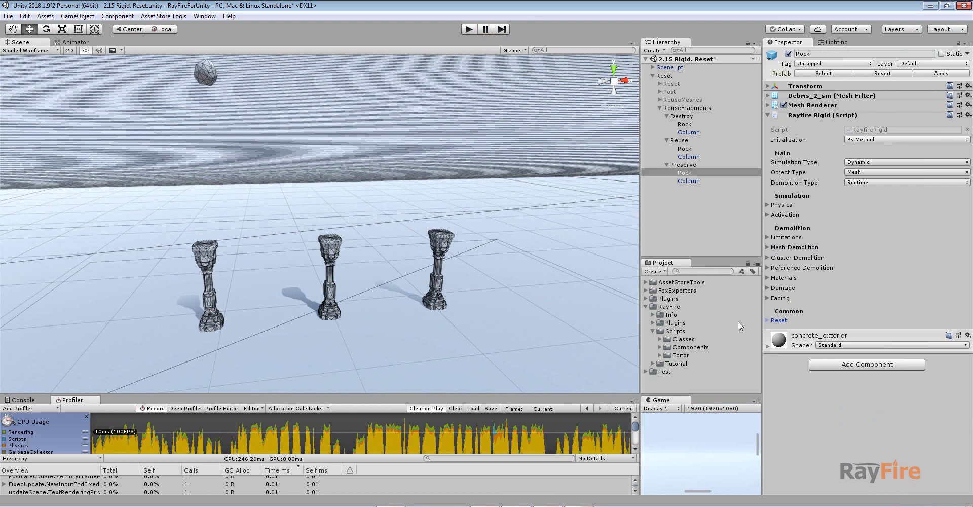
middle_drag(425, 265, 419, 266)
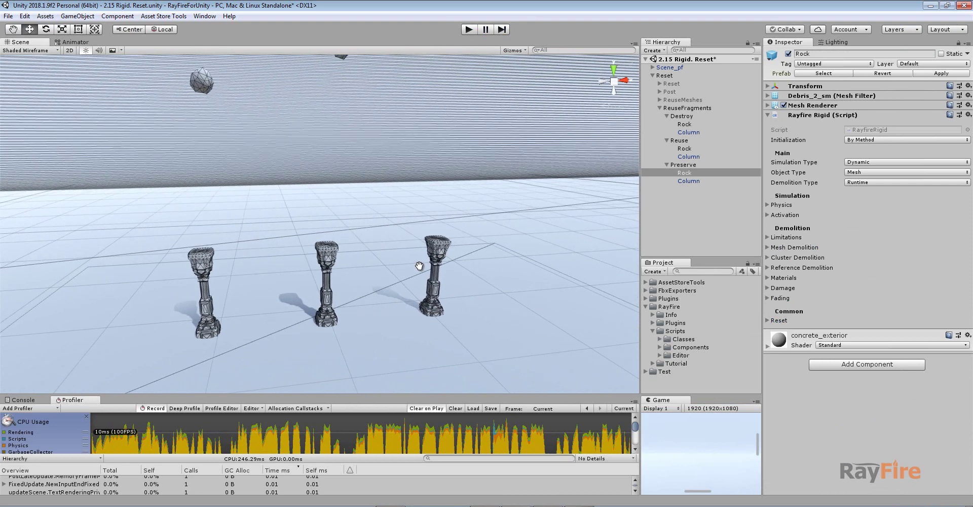